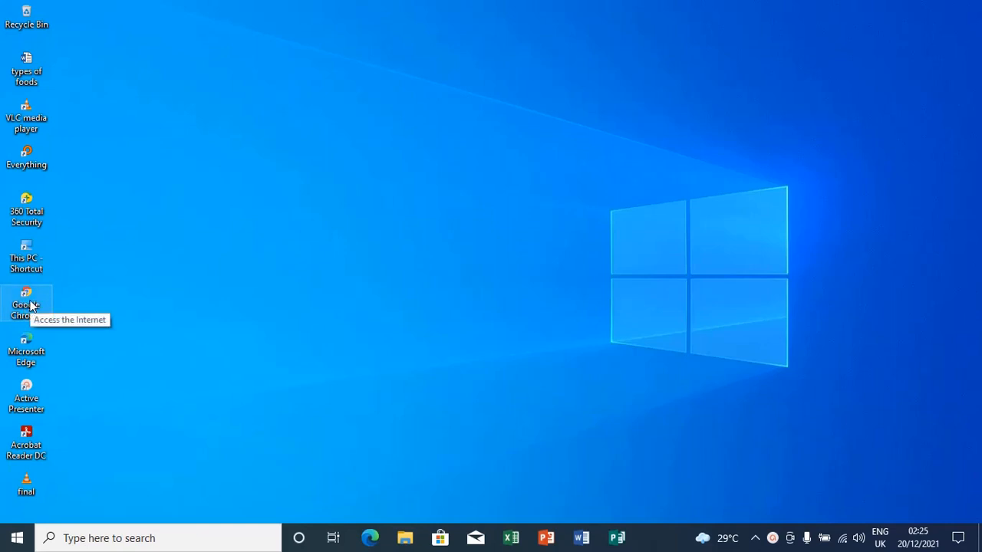
# Launch Chrome and go to drive.google.com to reach My Drive.
pyautogui.doubleClick(30, 305)
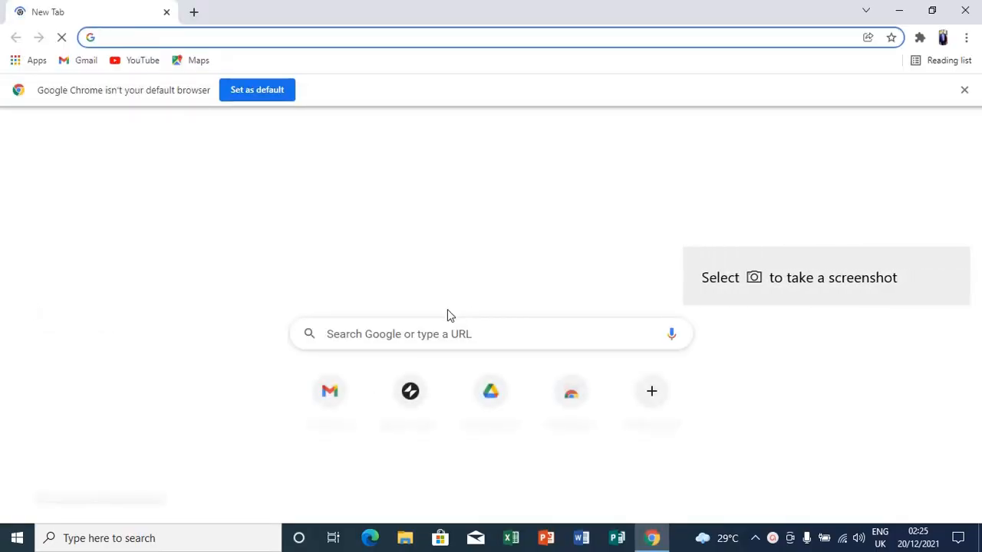
pyautogui.click(432, 334)
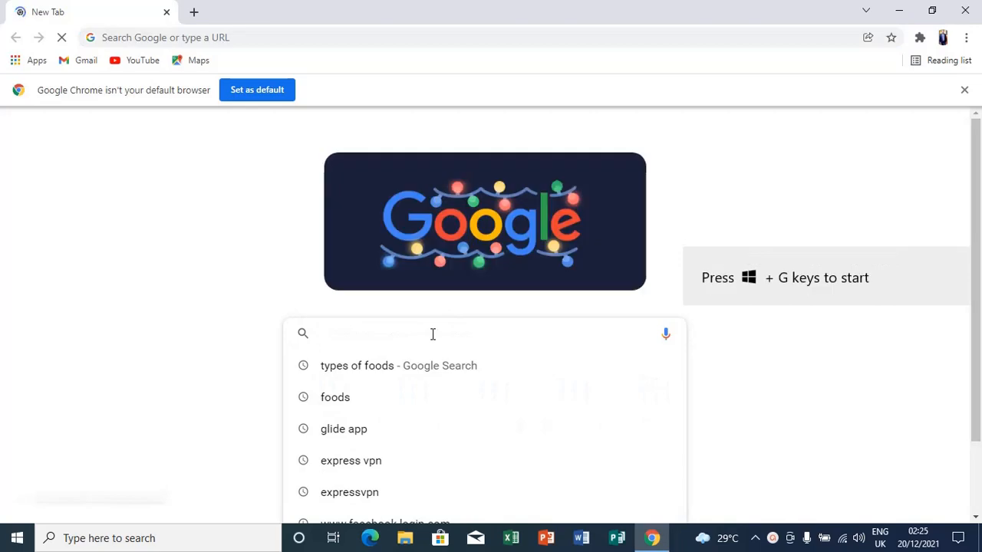
pyautogui.write('dri')
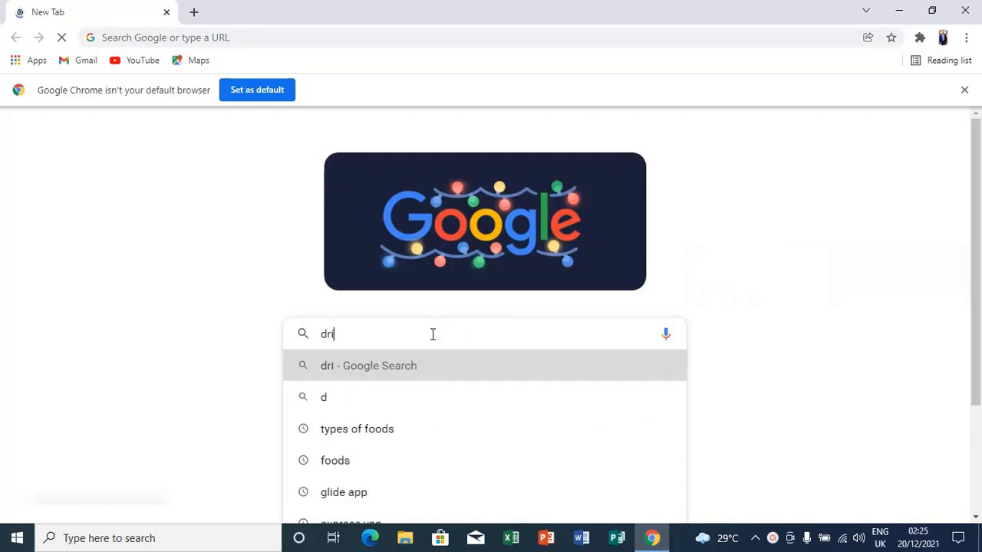
pyautogui.write('ve.')
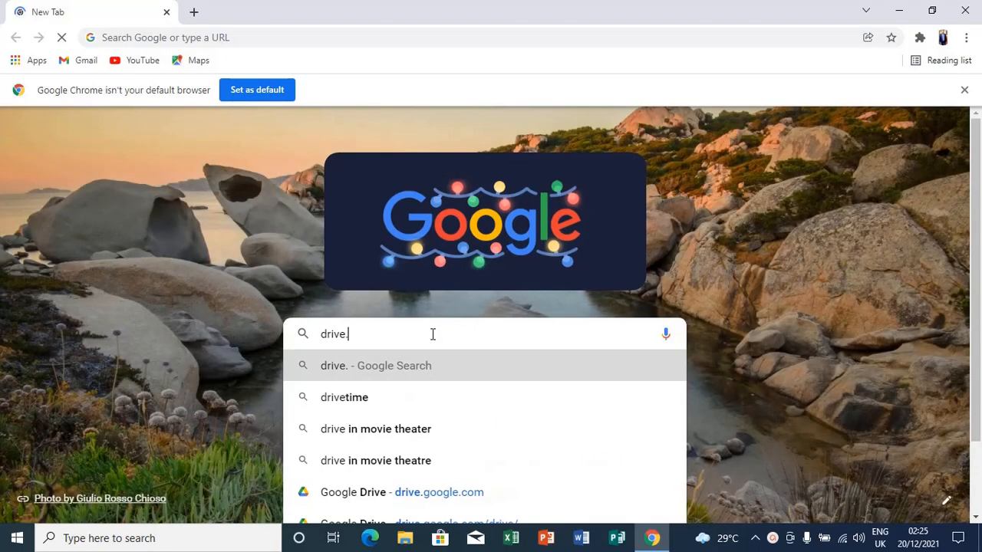
pyautogui.write('go')
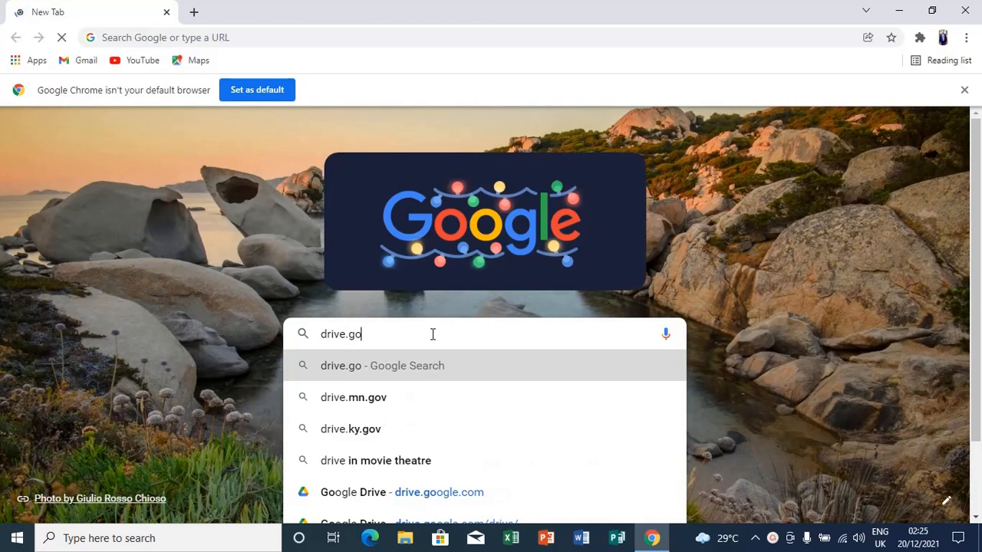
pyautogui.write('ogle')
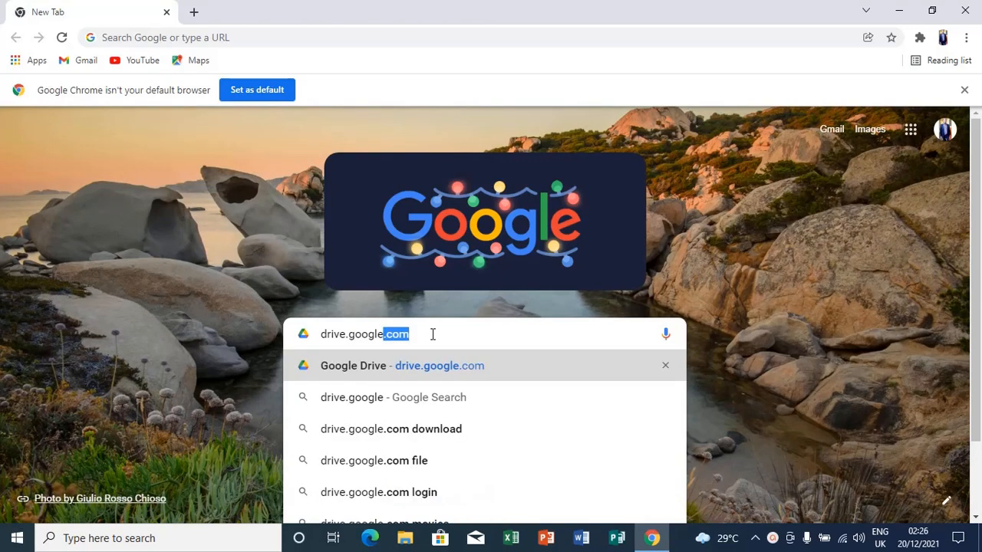
pyautogui.write('.com')
pyautogui.press('Return')
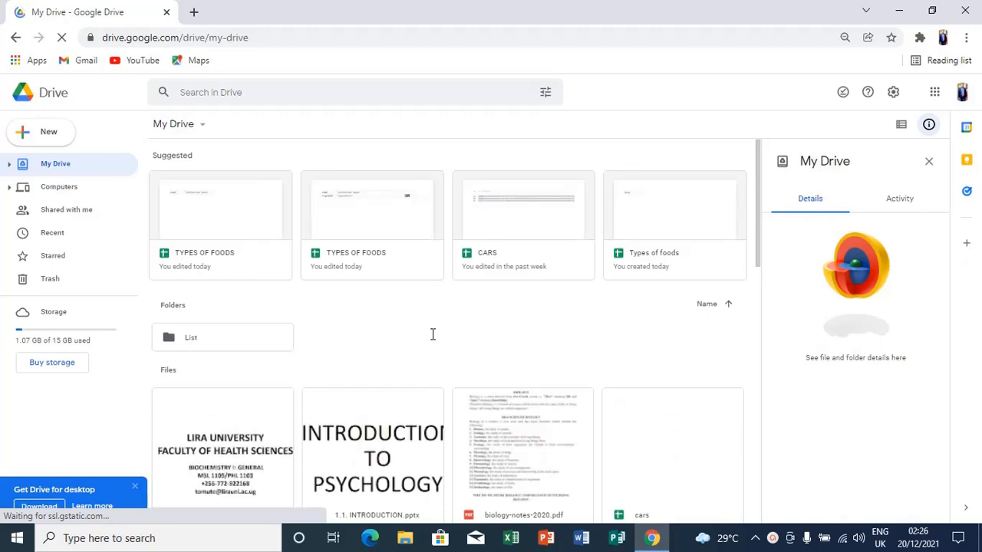
# Create a blank Google Sheets spreadsheet from My Drive's right-click menu.
pyautogui.rightClick(89, 164)
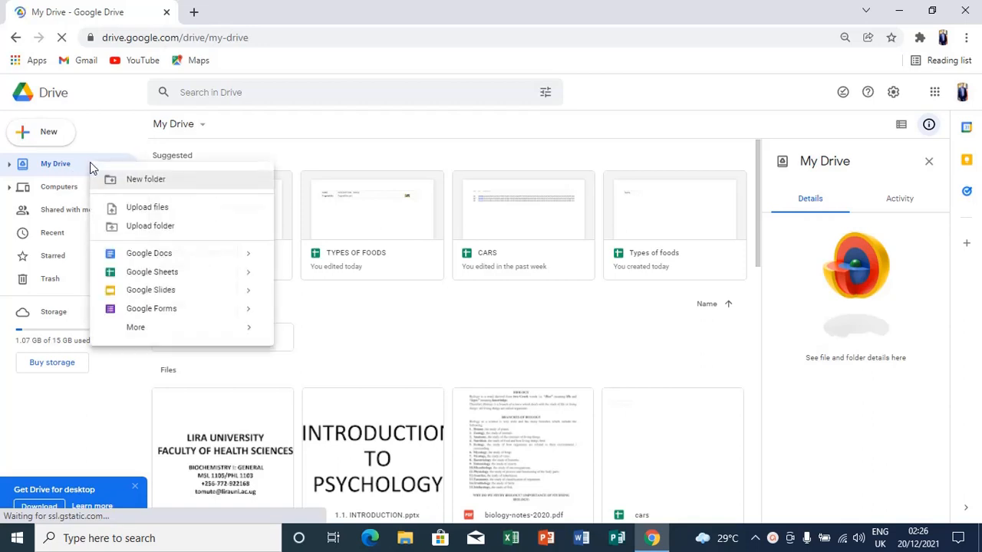
pyautogui.click(159, 273)
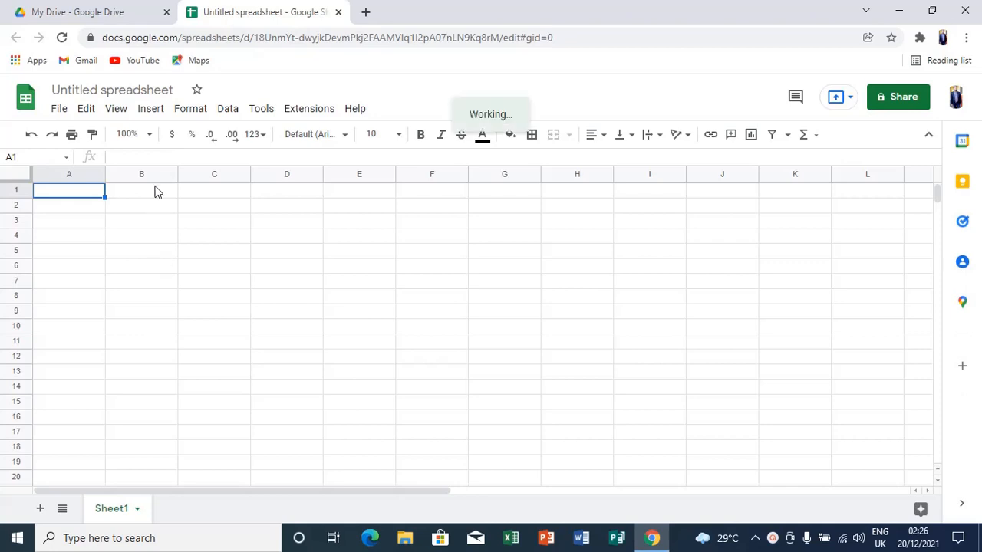
# Retitle the Untitled spreadsheet as 'TYPES OF FOODS'.
pyautogui.click(173, 90)
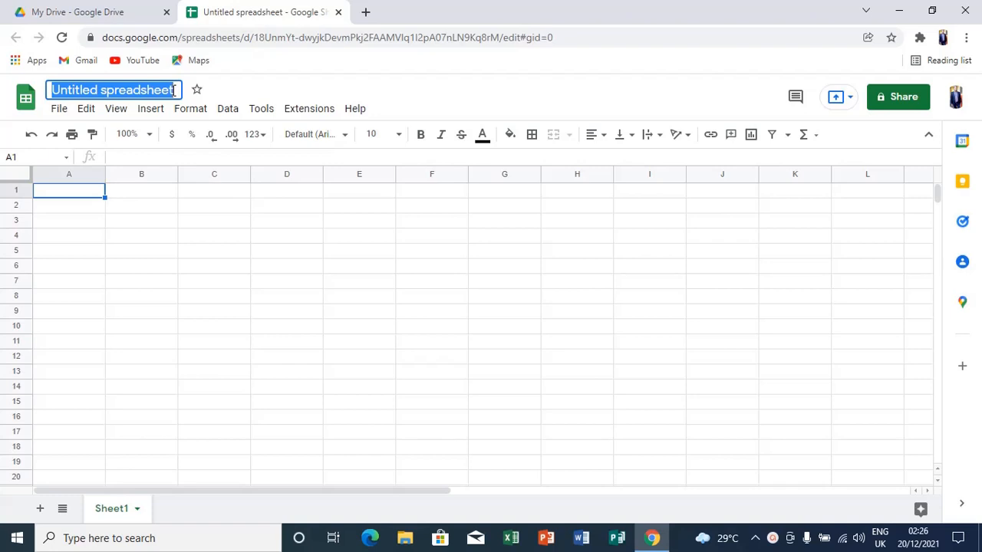
pyautogui.write('TYP')
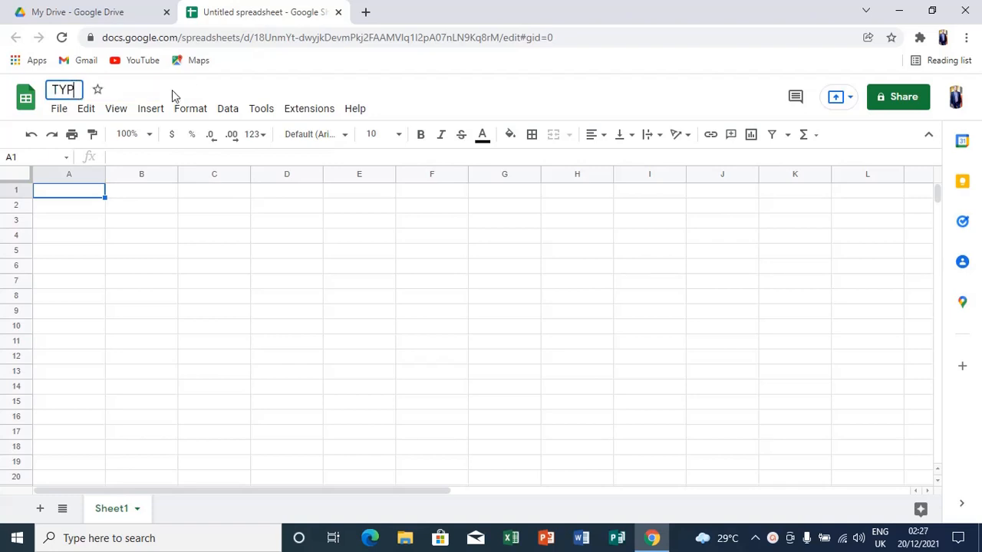
pyautogui.write('ES OF ')
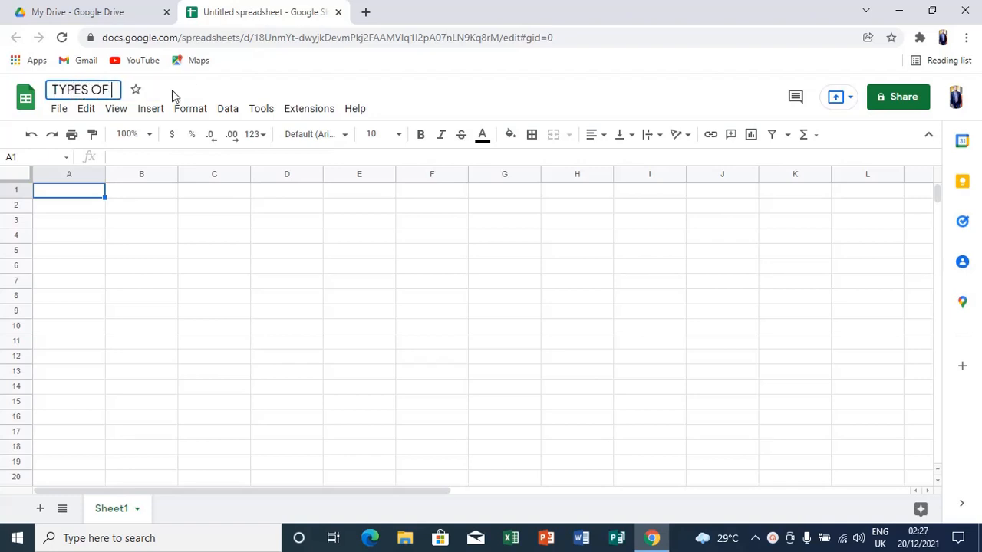
pyautogui.write('FOODS')
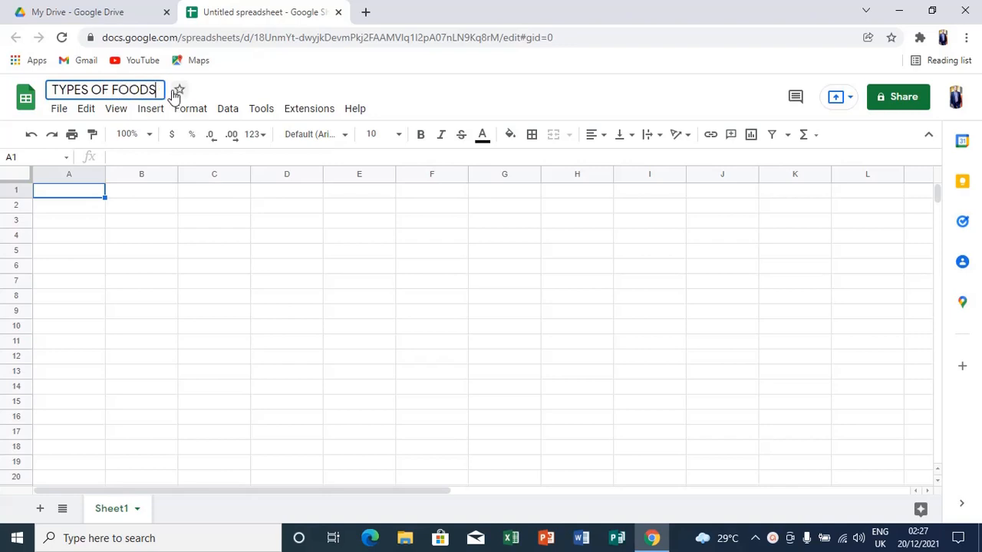
pyautogui.press('Return')
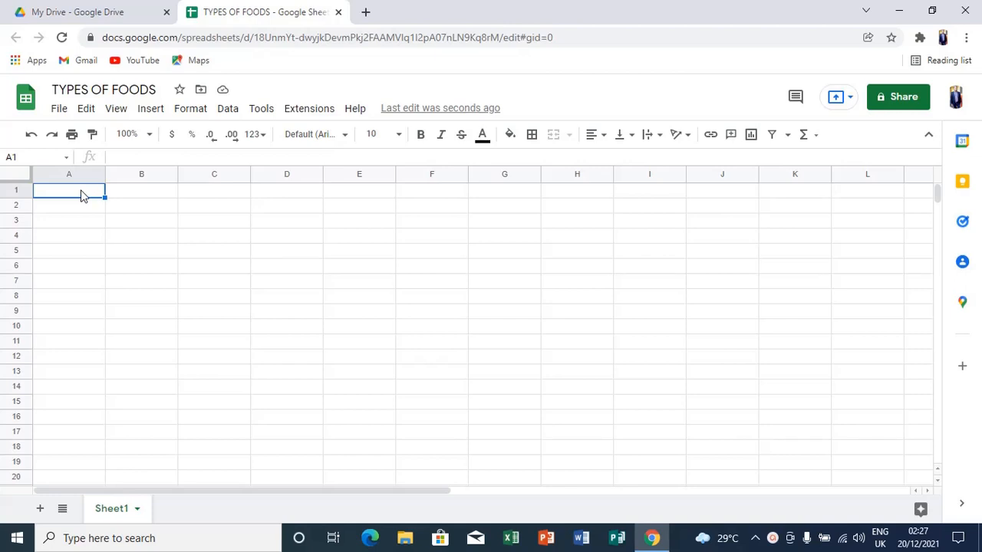
# Enter headers NAME, DESCRIPTION and IMAGE in A1, B1 and C1, then select B2.
pyautogui.write('NAME')
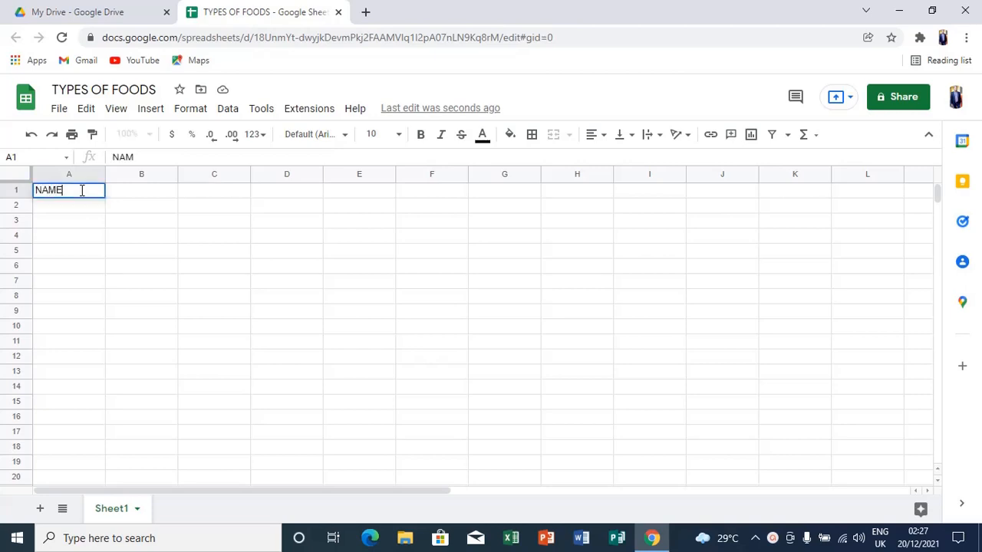
pyautogui.click(130, 197)
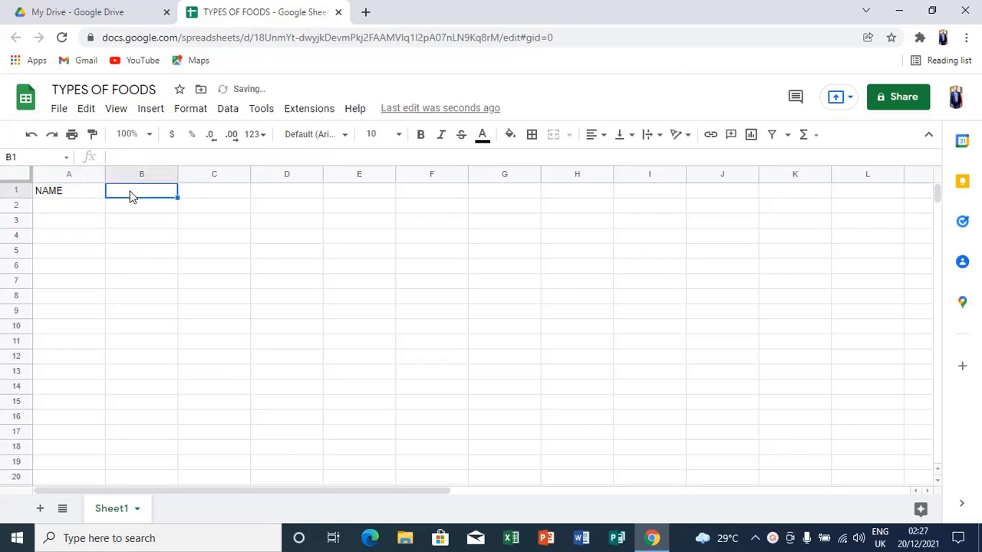
pyautogui.write('DES')
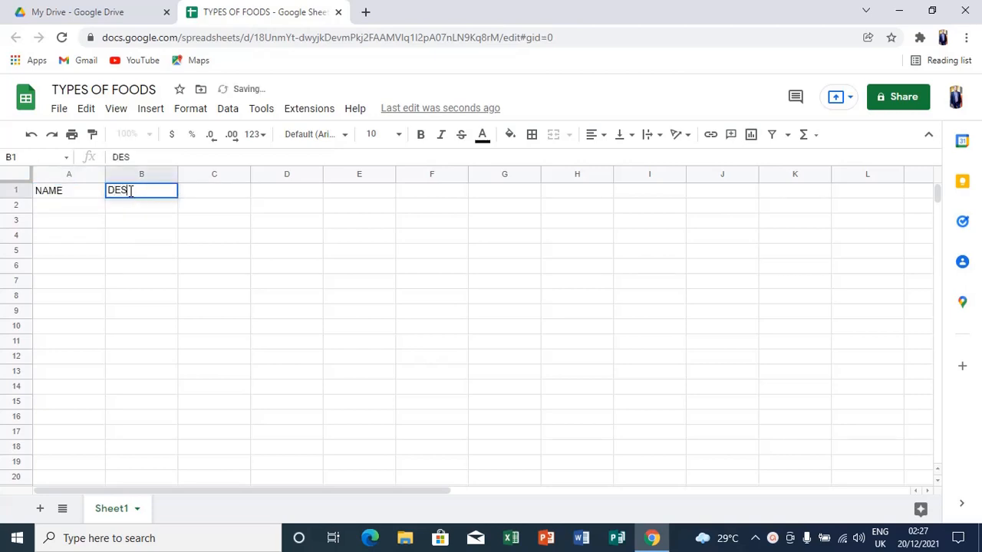
pyautogui.write('CRIPTION')
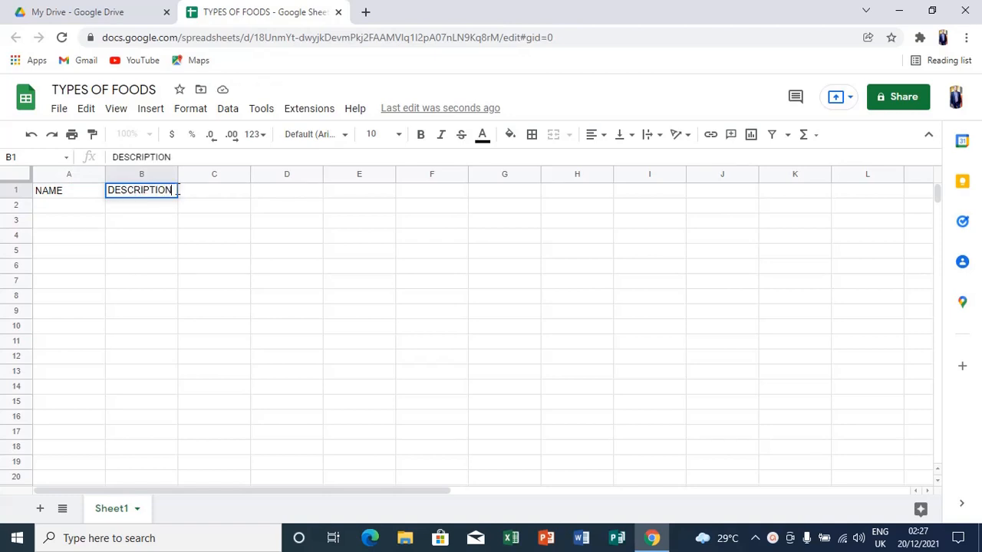
pyautogui.click(187, 196)
pyautogui.write('IMAGE')
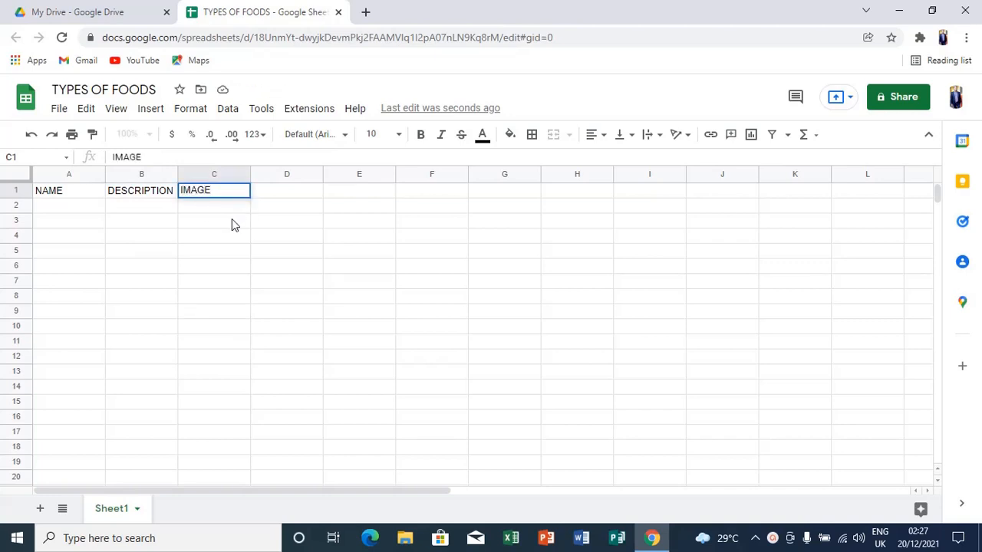
pyautogui.click(228, 210)
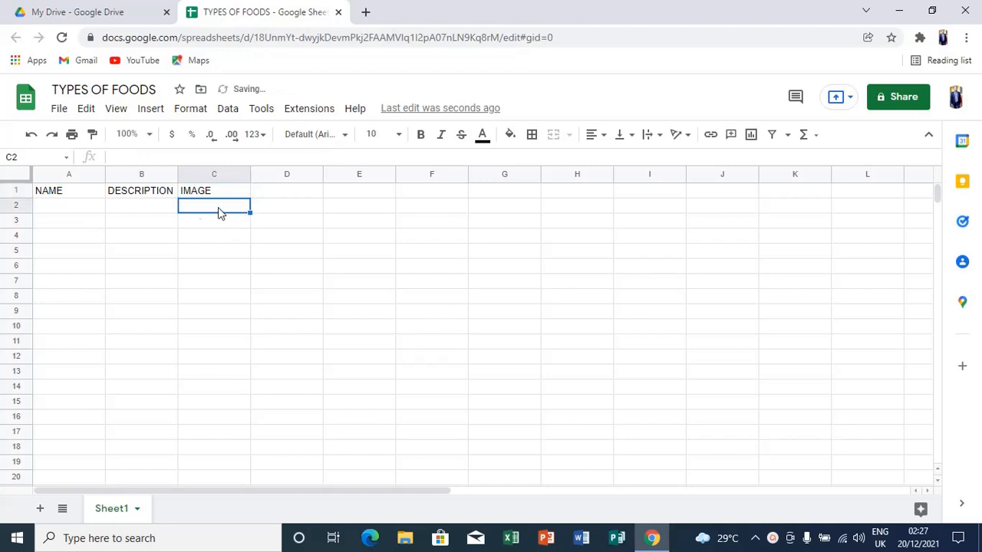
pyautogui.click(158, 197)
pyautogui.click(157, 213)
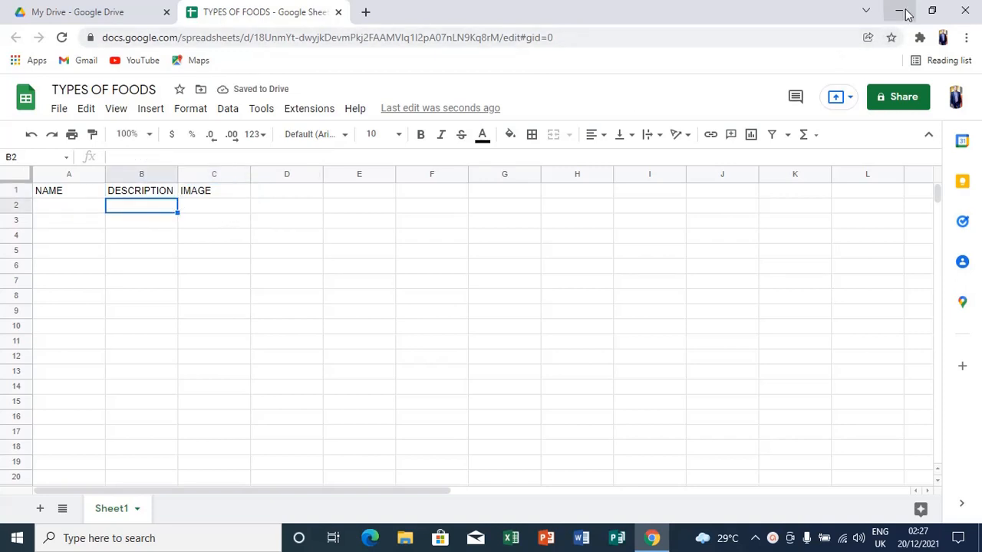
# Search Google for 'different types of foods' in a new, maximized Chrome window.
pyautogui.click(905, 13)
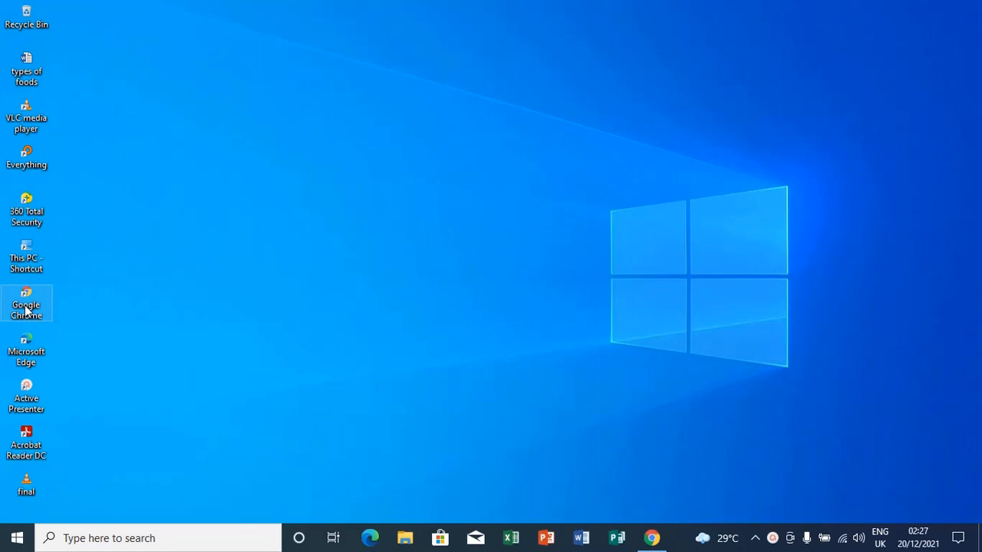
pyautogui.doubleClick(26, 307)
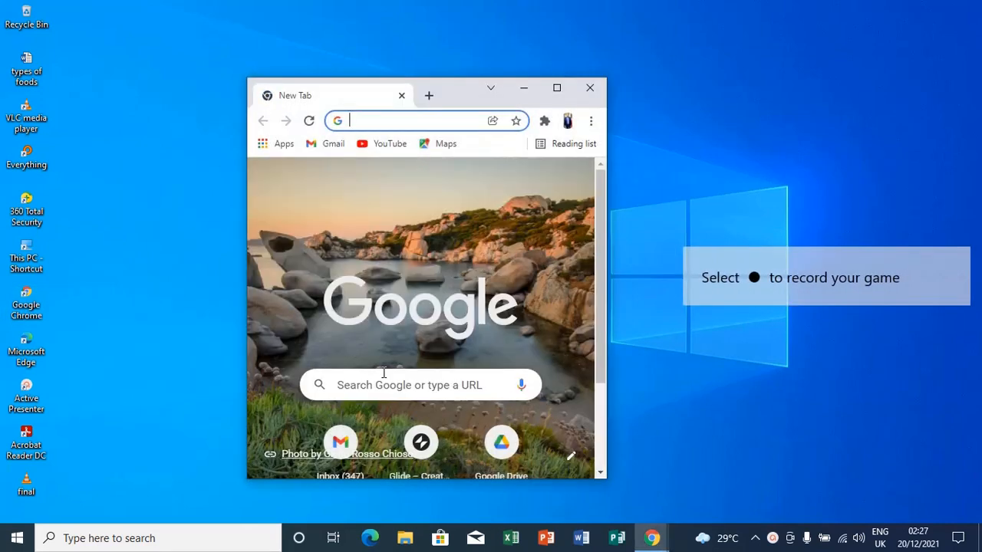
pyautogui.click(385, 385)
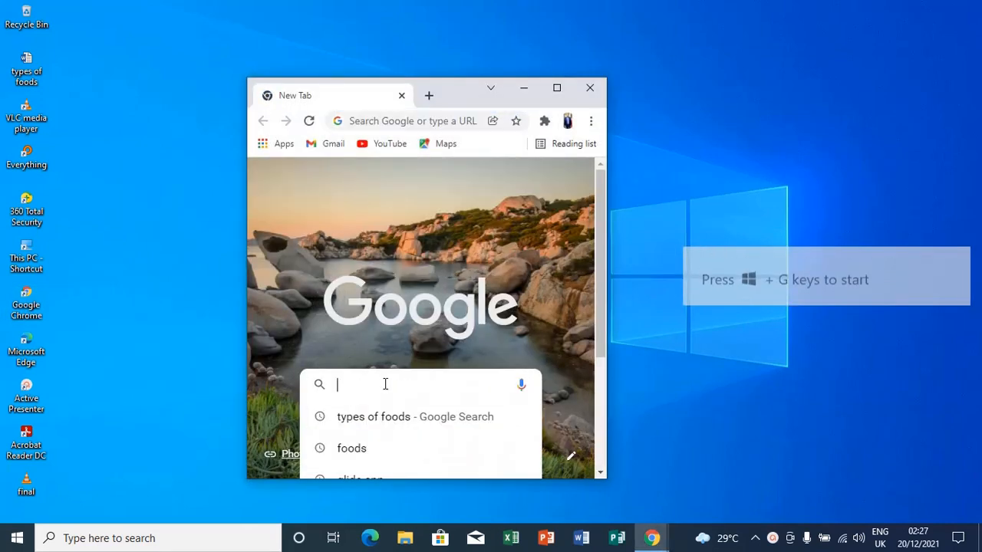
pyautogui.write('differ')
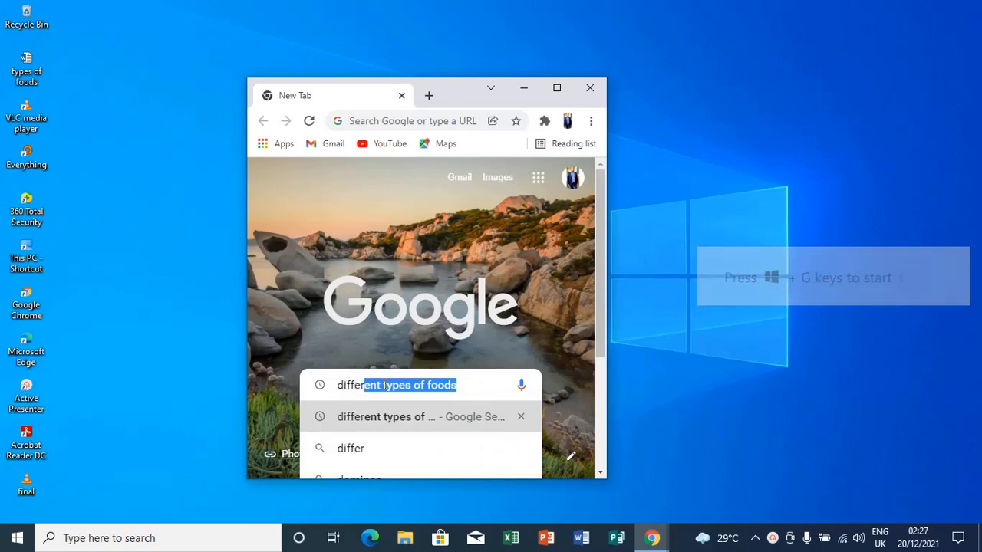
pyautogui.write('ent type')
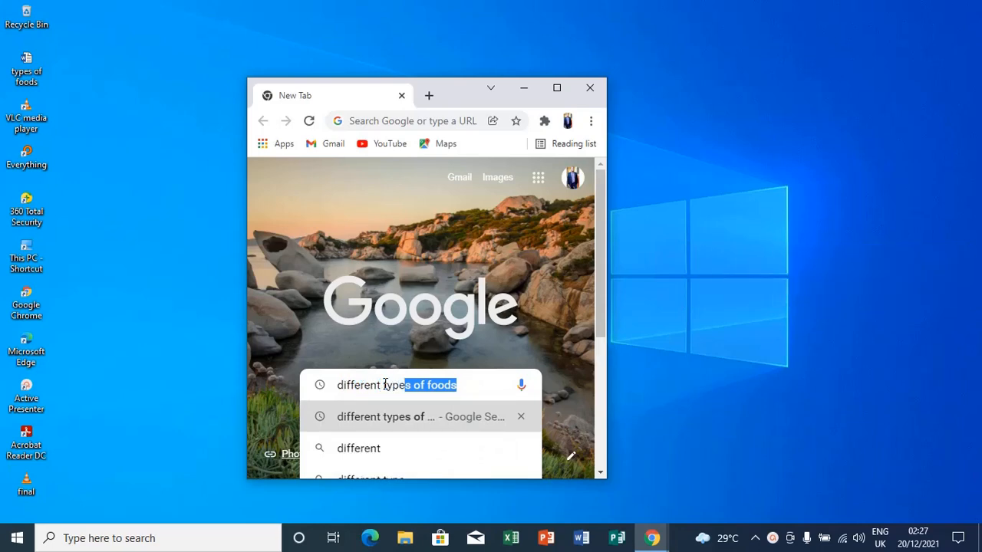
pyautogui.write('s of f')
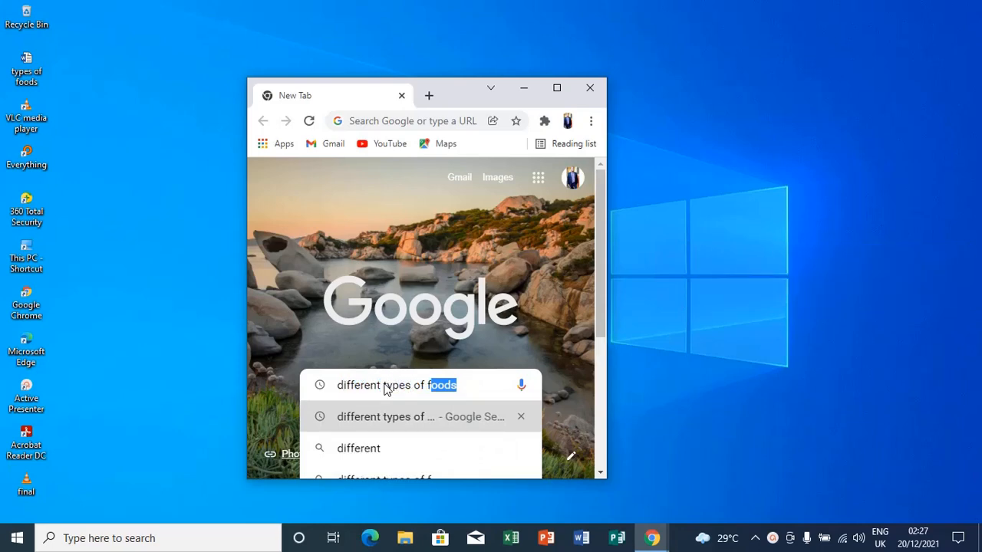
pyautogui.write('oods')
pyautogui.press('Return')
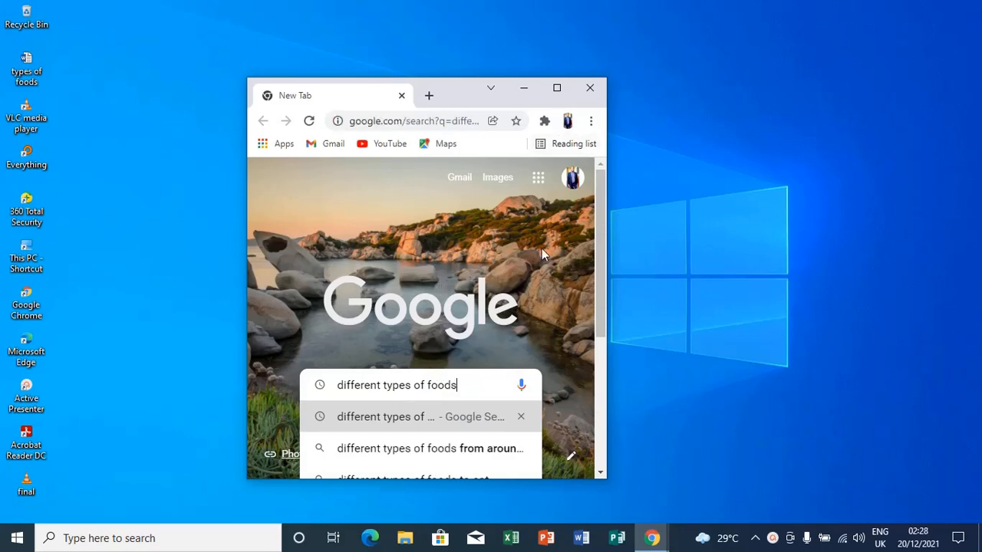
pyautogui.click(550, 91)
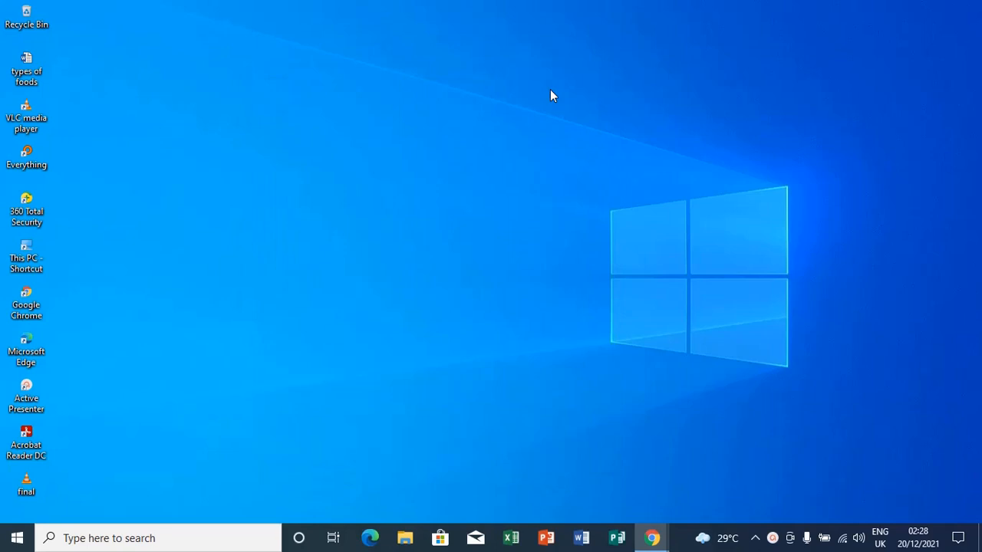
pyautogui.hotkey('alt', 'Tab')
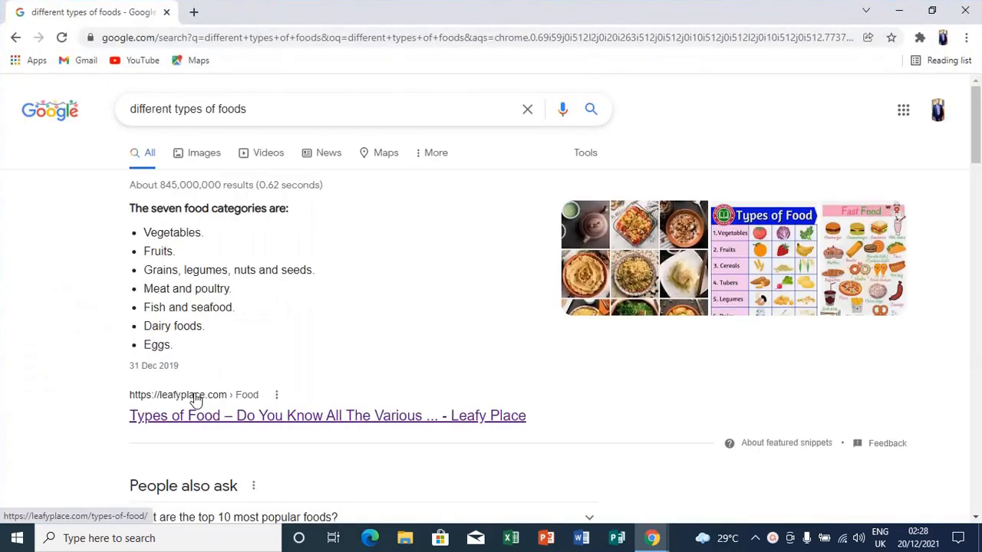
# Open the Leafy Place types-of-food article, scroll to Vegetables, then minimize Chrome.
pyautogui.click(197, 400)
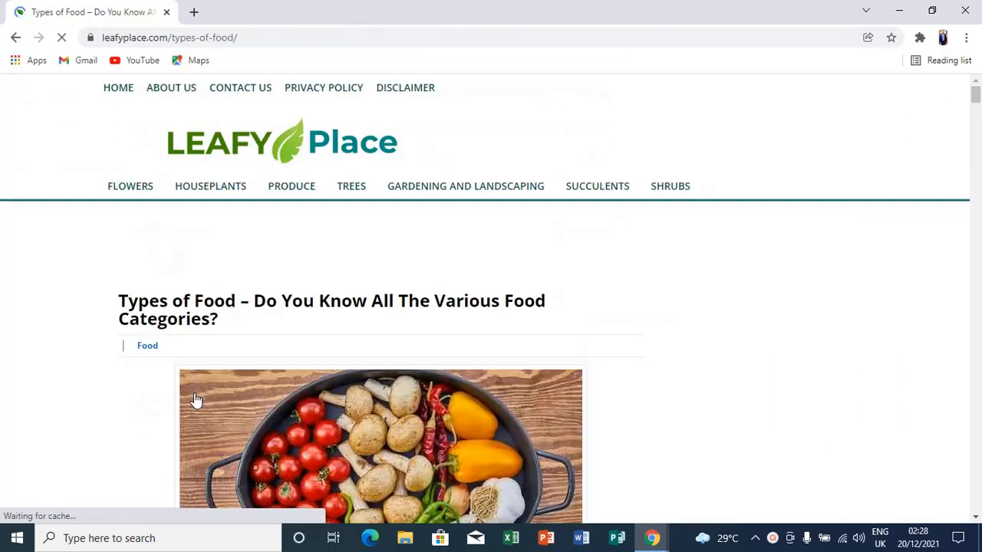
pyautogui.scroll(-7, 194, 393)
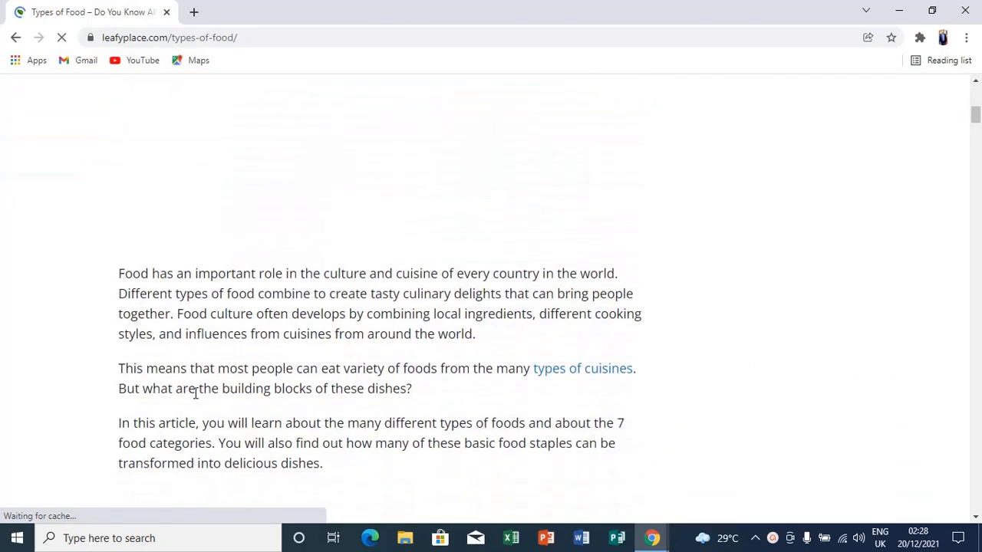
pyautogui.scroll(-10, 196, 393)
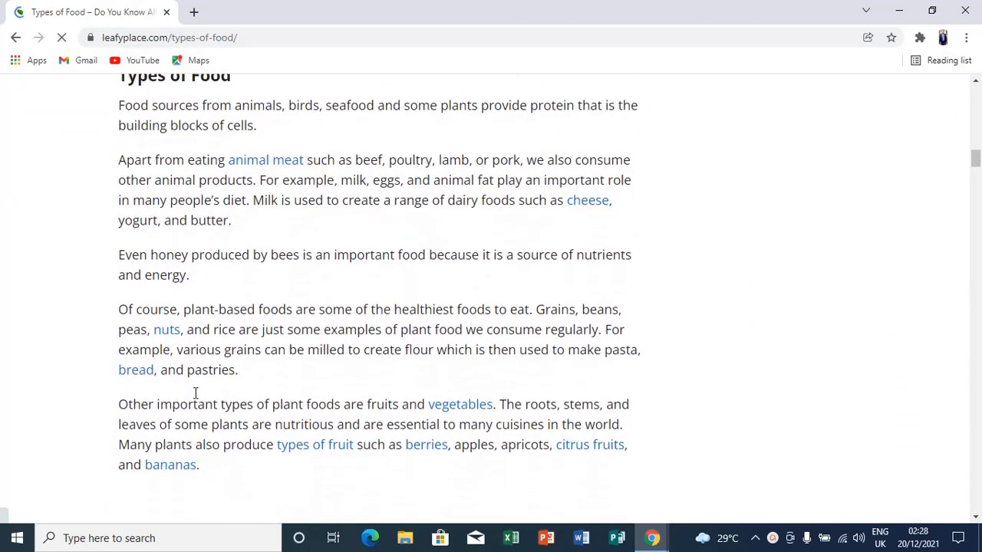
pyautogui.scroll(-6, 194, 395)
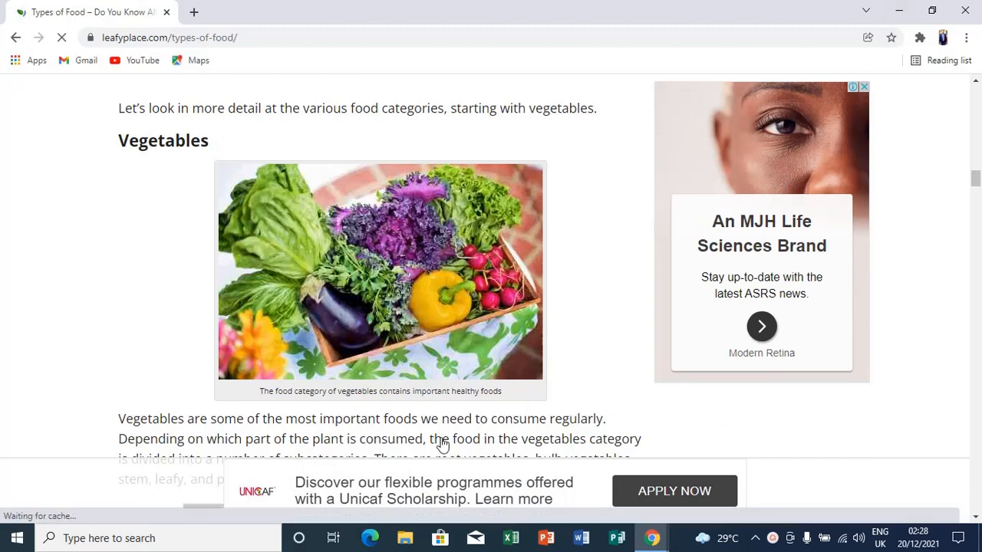
pyautogui.click(897, 10)
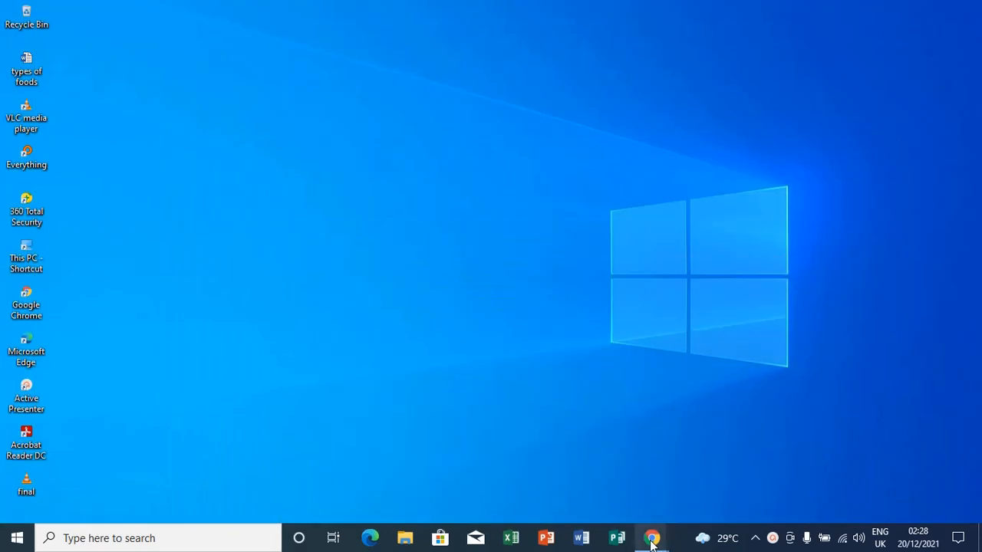
# Bring back the TYPES OF FOODS sheet and enter Vegetables in cell A2.
pyautogui.moveTo(651, 537)
pyautogui.click(613, 500)
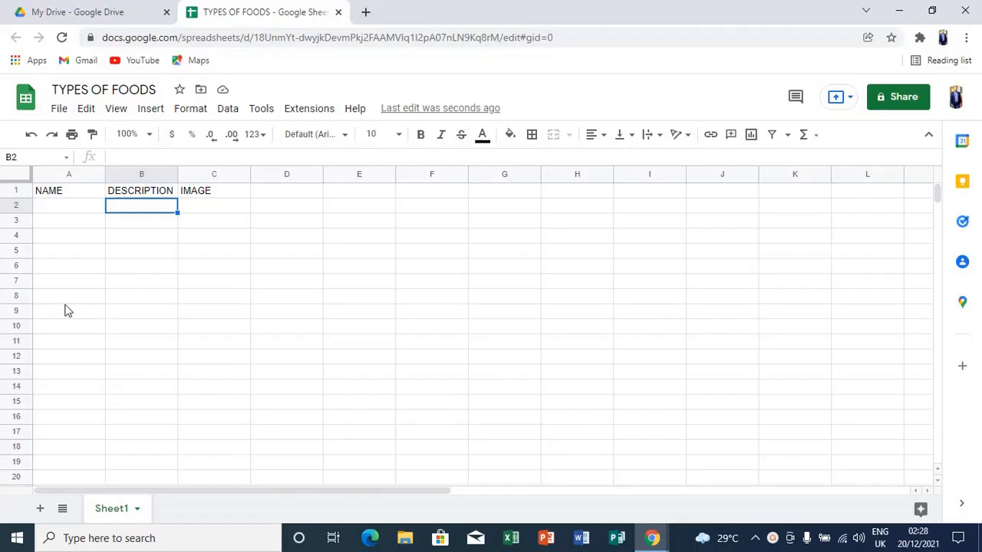
pyautogui.click(55, 205)
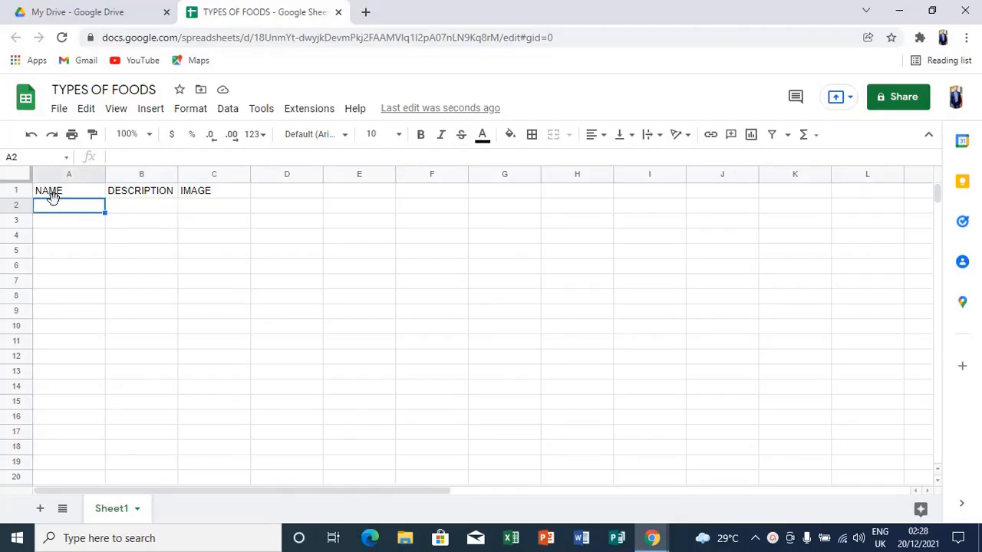
pyautogui.write('Vegetables')
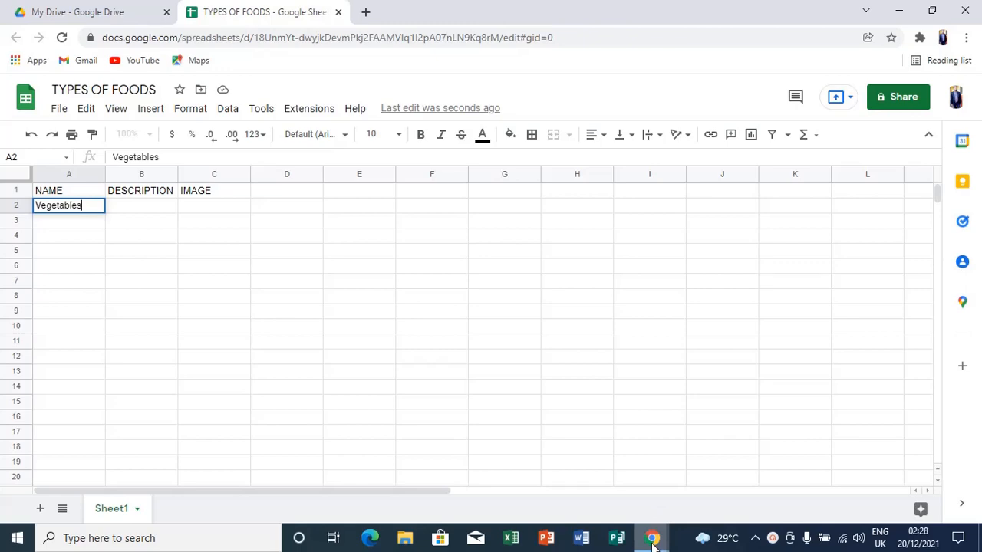
# Select the vegetables paragraph in the Leafy Place article, then return to the spreadsheet.
pyautogui.moveTo(652, 541)
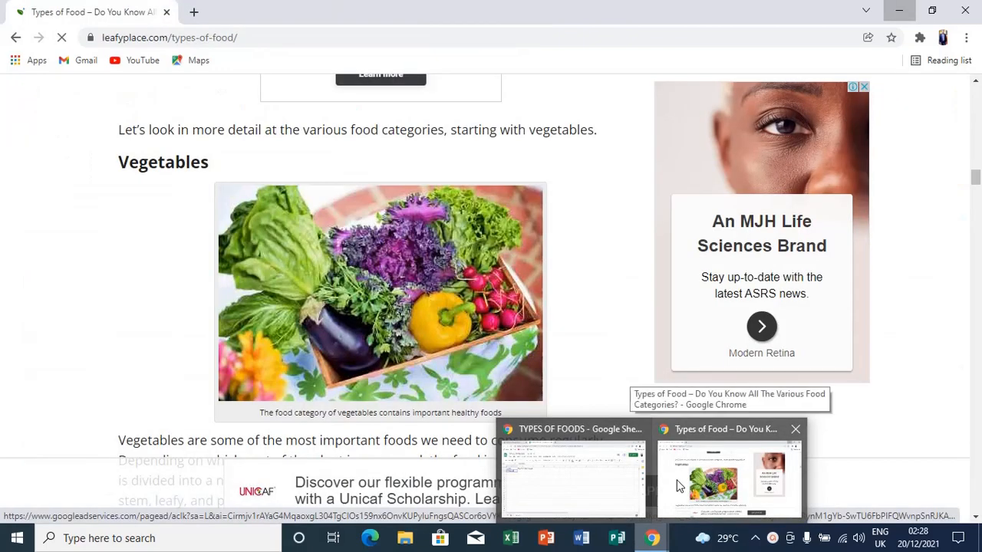
pyautogui.click(677, 485)
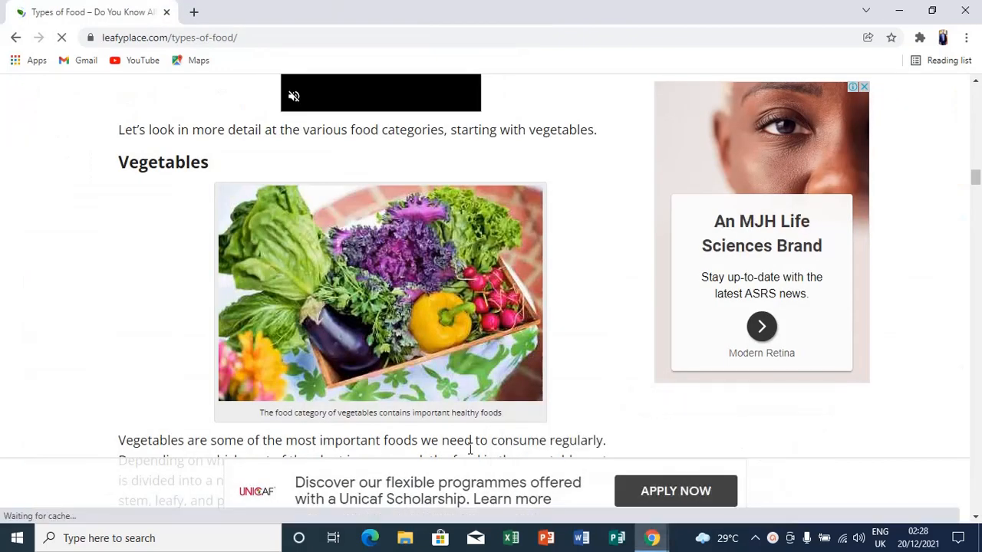
pyautogui.scroll(-4, 471, 447)
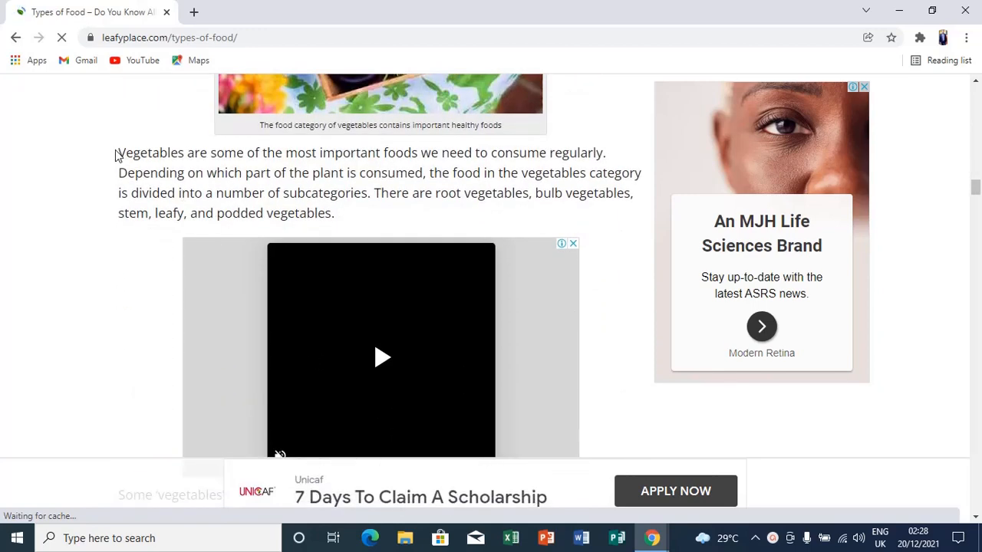
pyautogui.moveTo(121, 151); pyautogui.dragTo(335, 213)
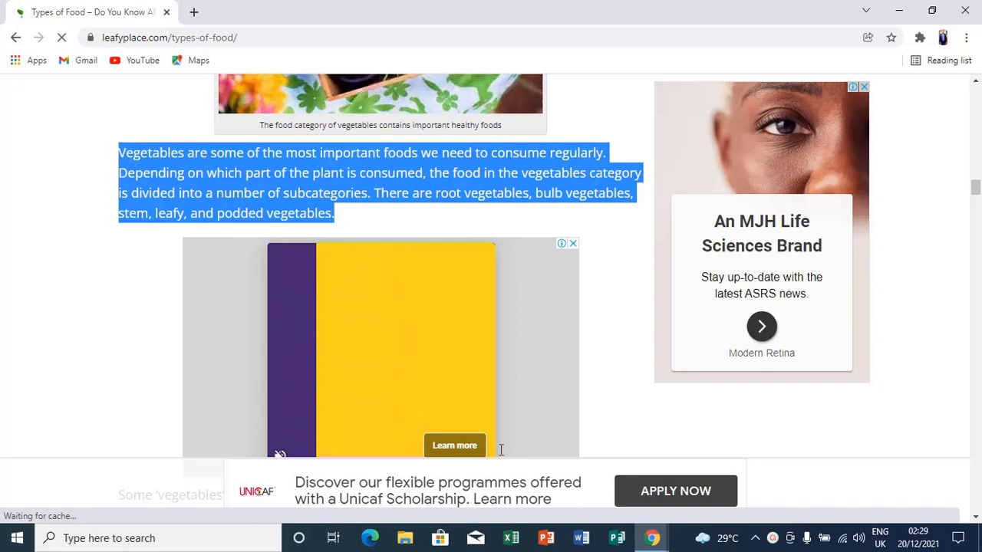
pyautogui.moveTo(652, 538)
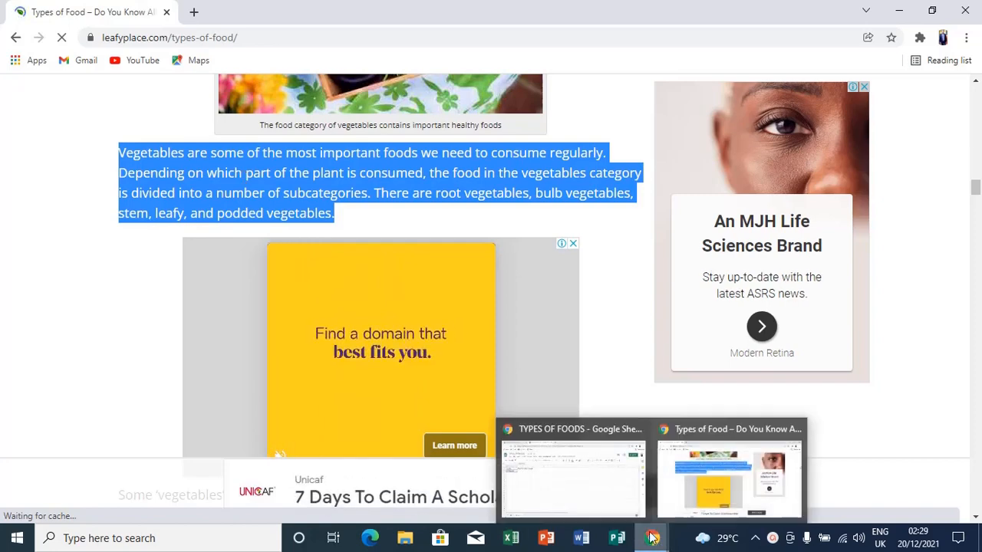
pyautogui.click(618, 496)
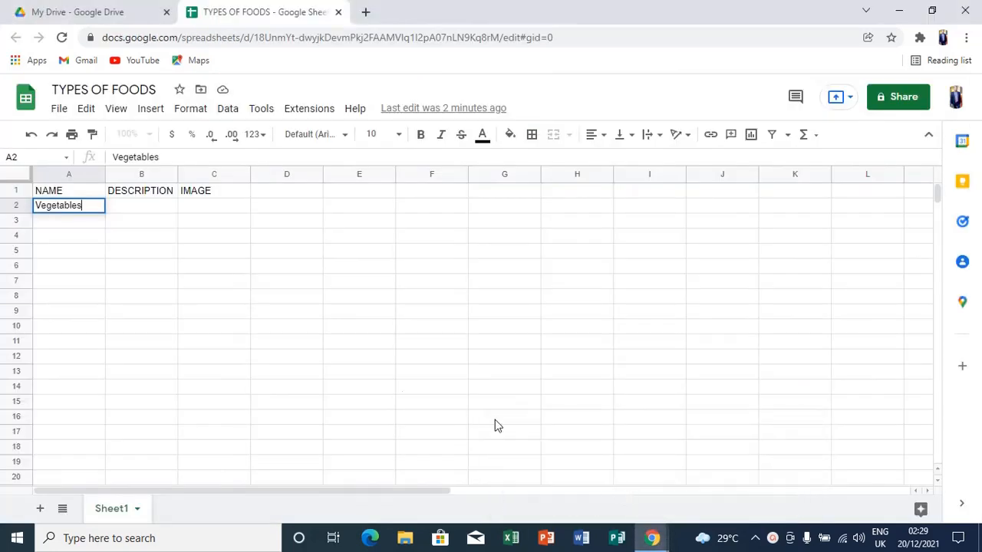
# Paste the vegetables description into B2 and set its text wrapping to Clip.
pyautogui.click(145, 211)
pyautogui.rightClick(134, 209)
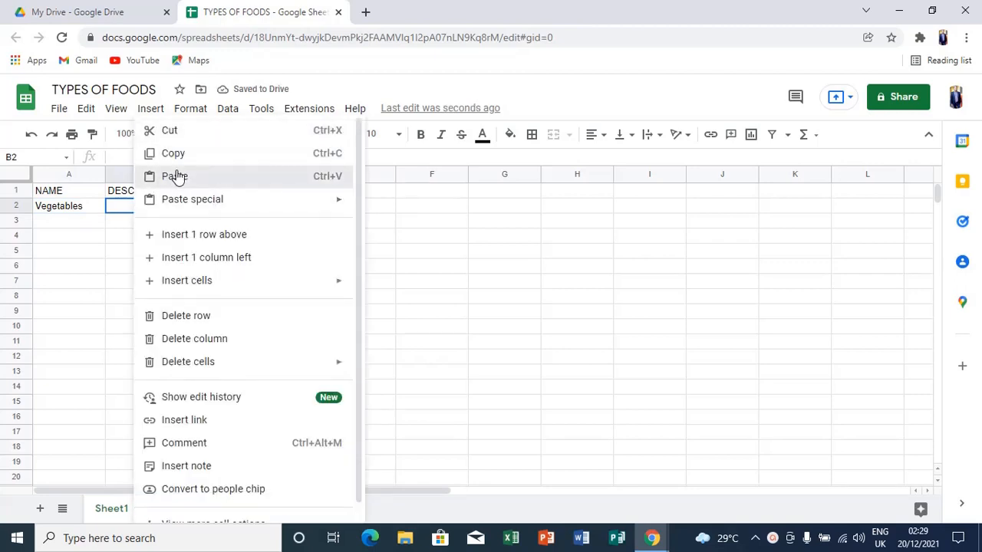
pyautogui.click(176, 177)
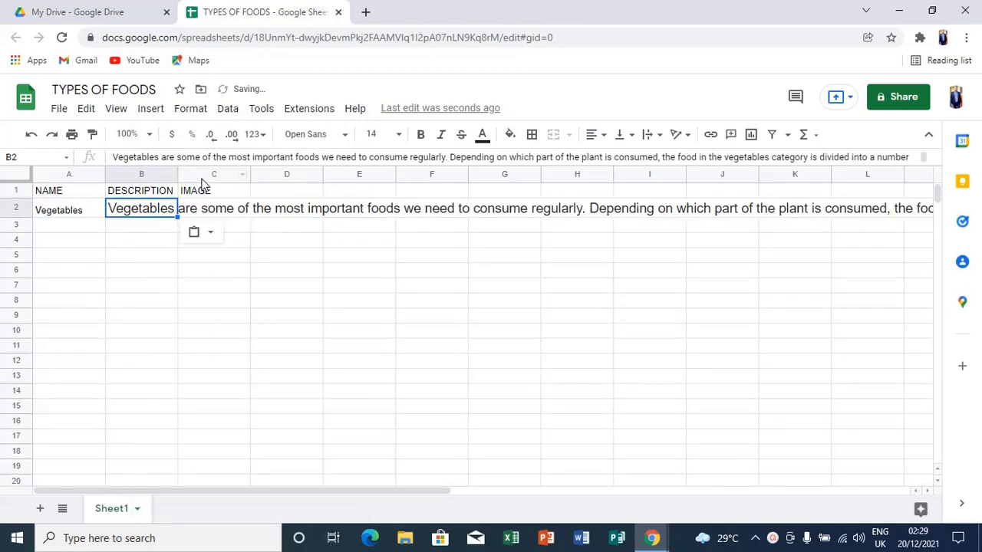
pyautogui.click(656, 138)
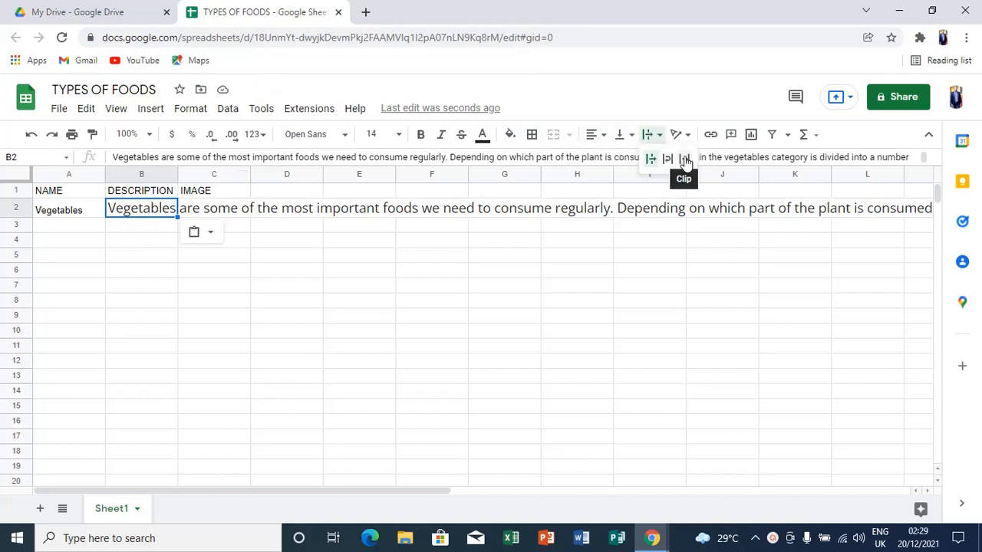
pyautogui.click(685, 160)
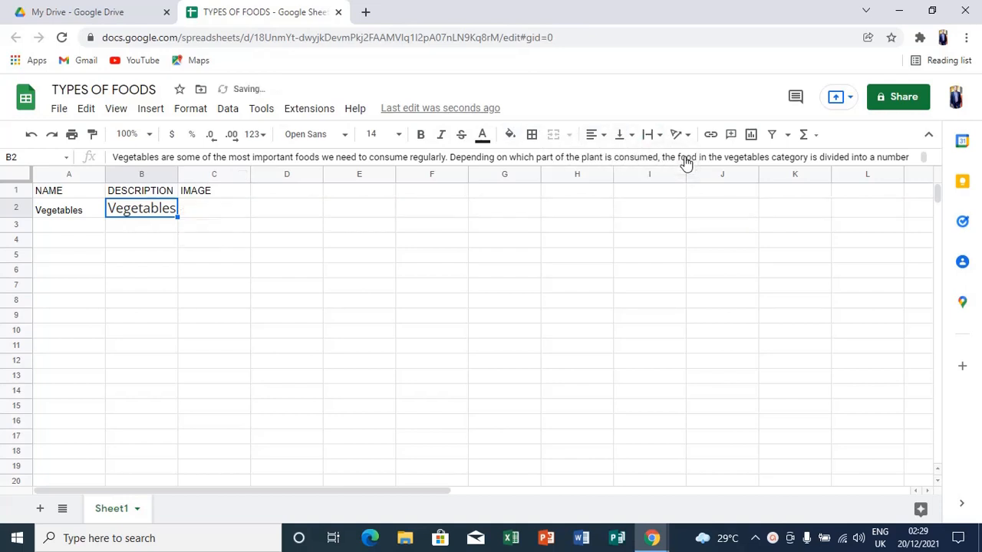
pyautogui.click(208, 205)
# Copy the Leafy Place vegetables image address, then return to the TYPES OF FOODS sheet.
pyautogui.moveTo(651, 534)
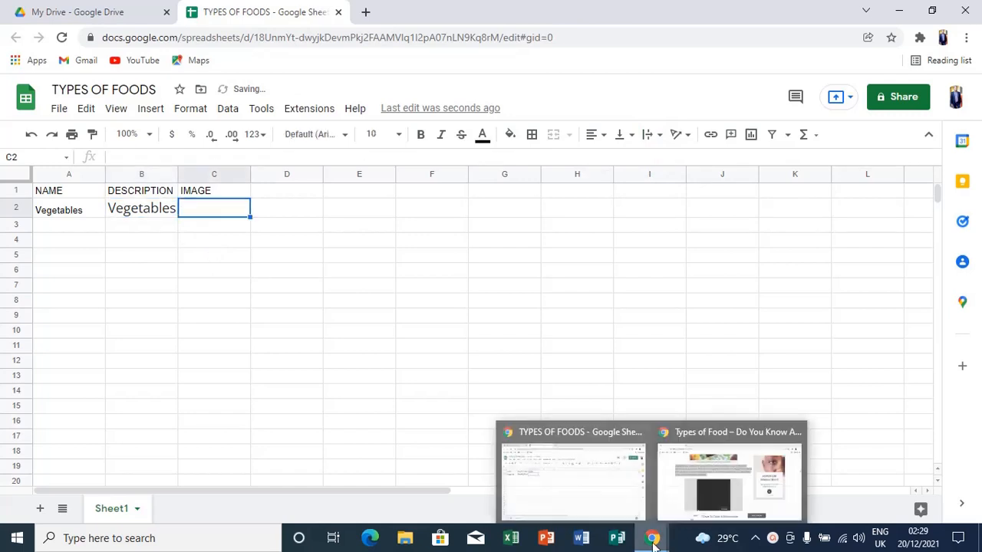
pyautogui.click(683, 491)
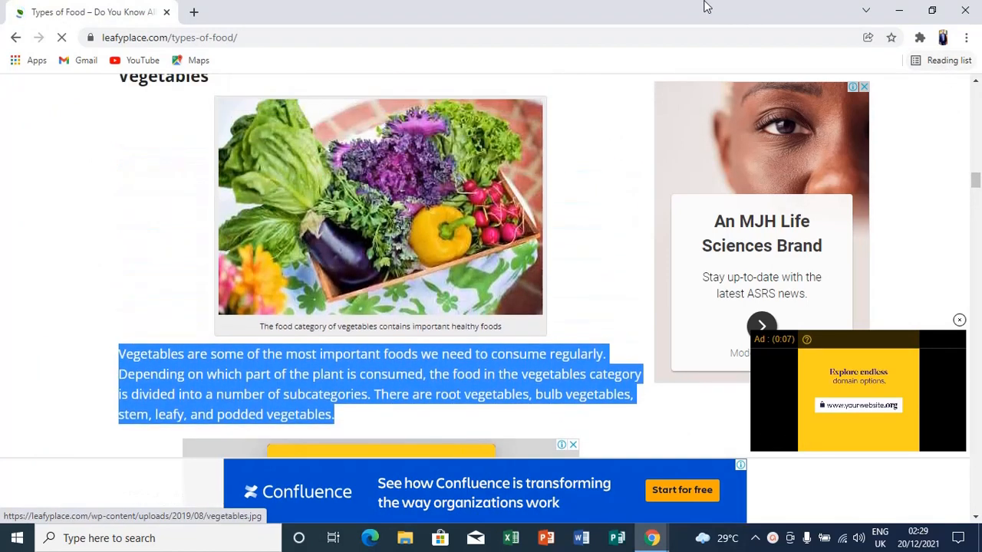
pyautogui.rightClick(349, 154)
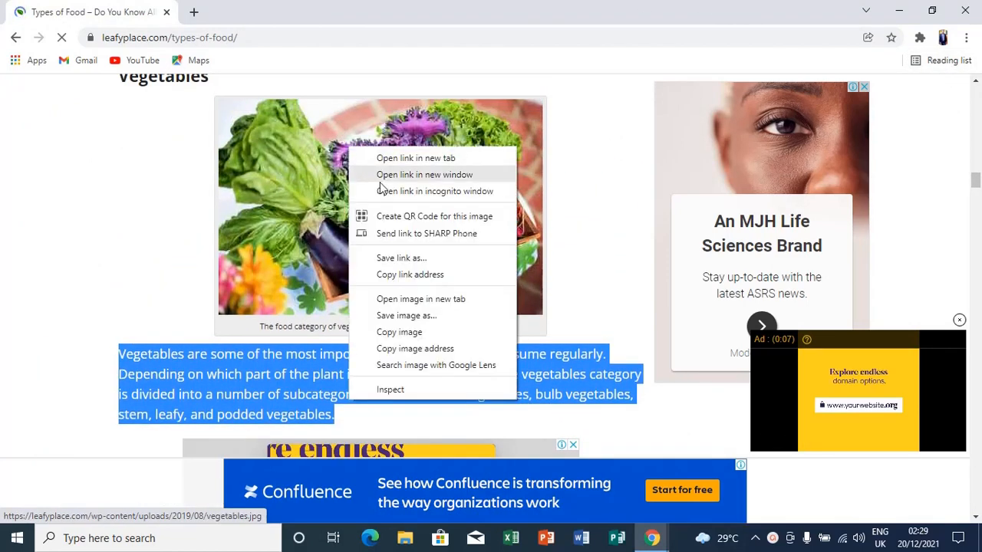
pyautogui.click(415, 349)
pyautogui.click(424, 346)
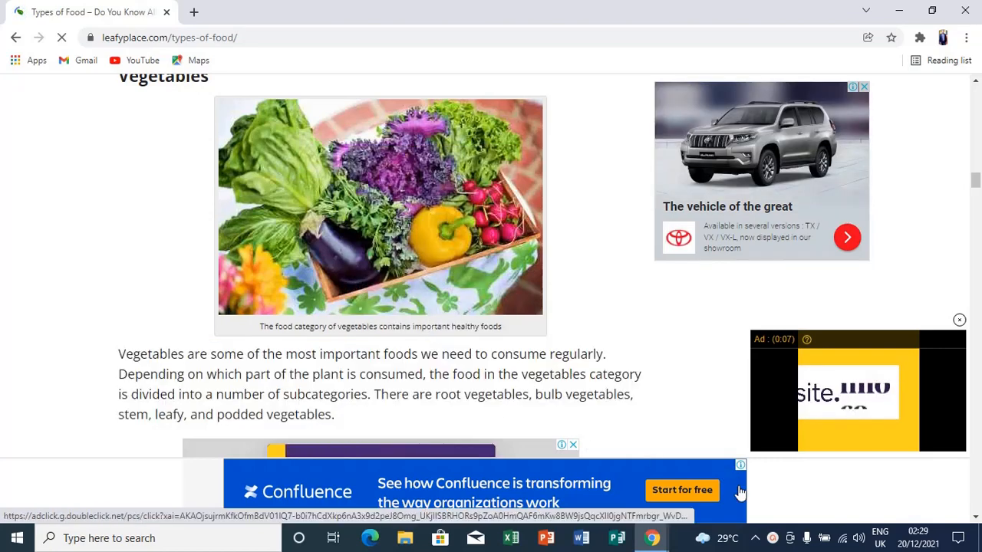
pyautogui.moveTo(656, 537)
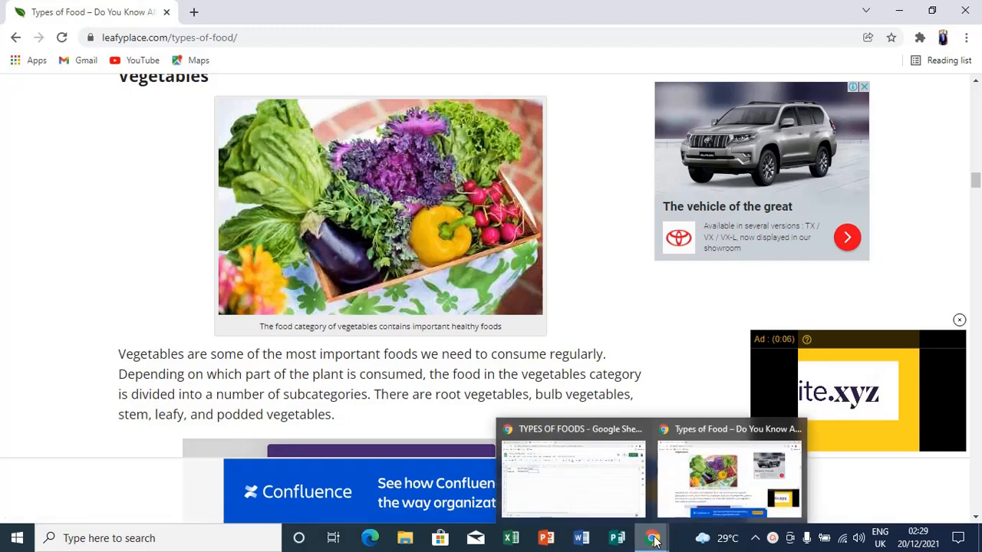
pyautogui.click(622, 509)
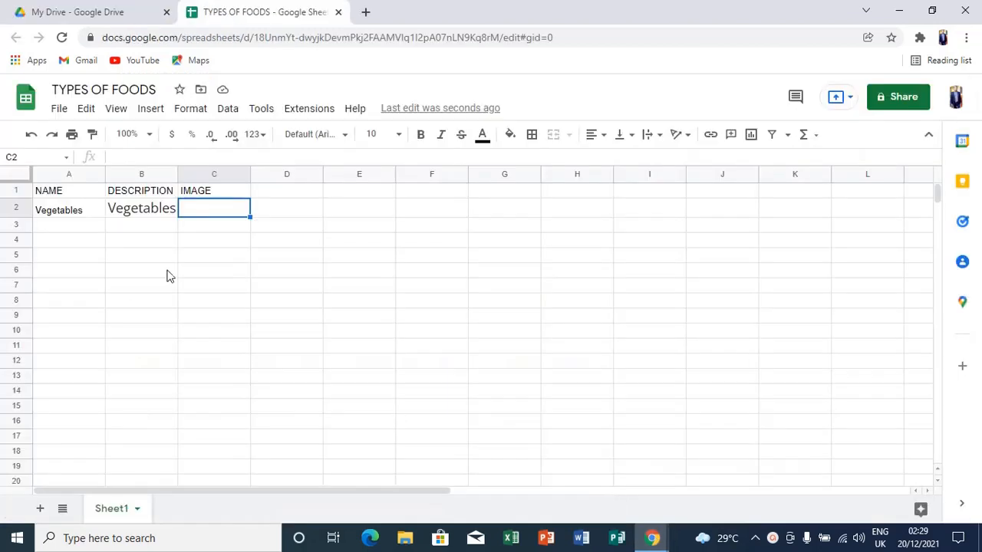
# Paste the vegetables.jpg image URL into C2 and clip it to the cell.
pyautogui.rightClick(207, 209)
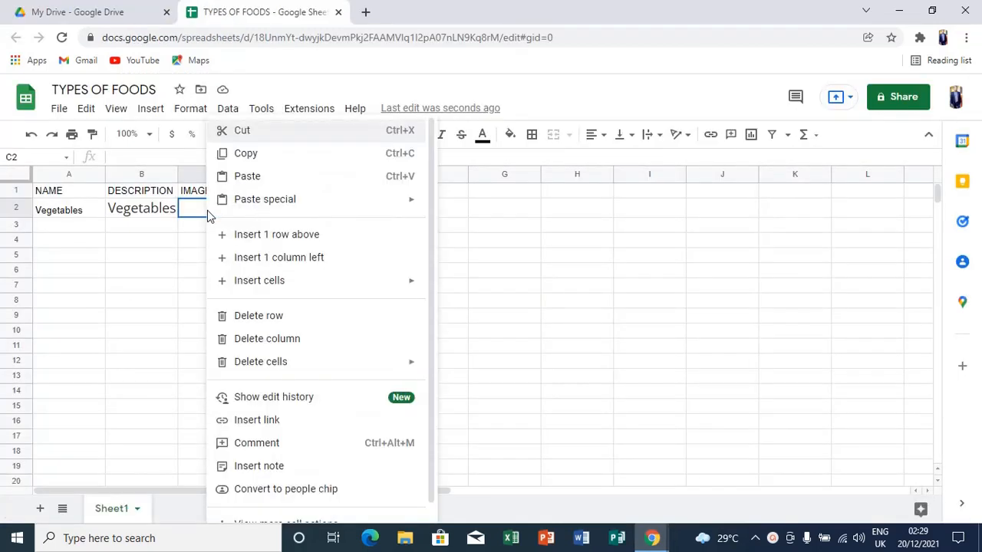
pyautogui.click(307, 177)
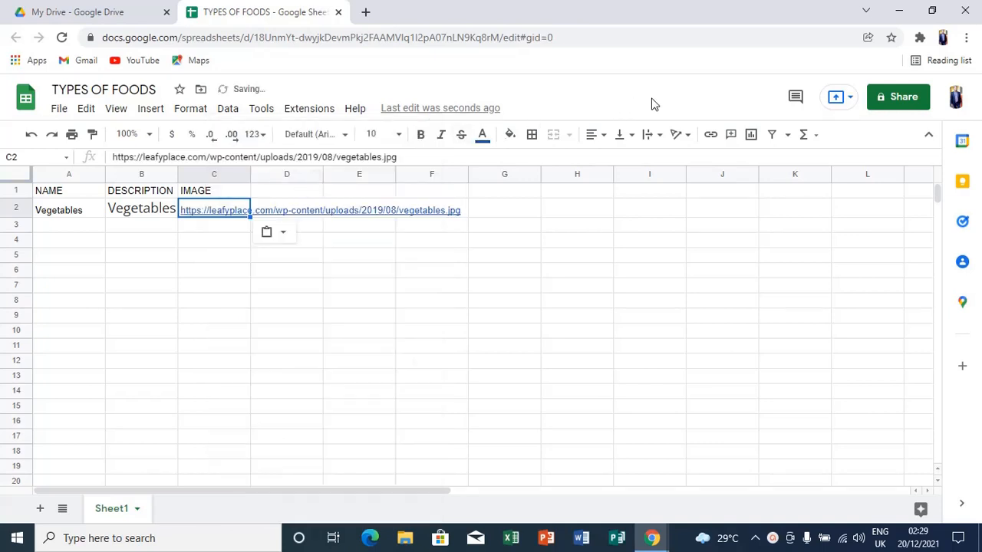
pyautogui.click(665, 142)
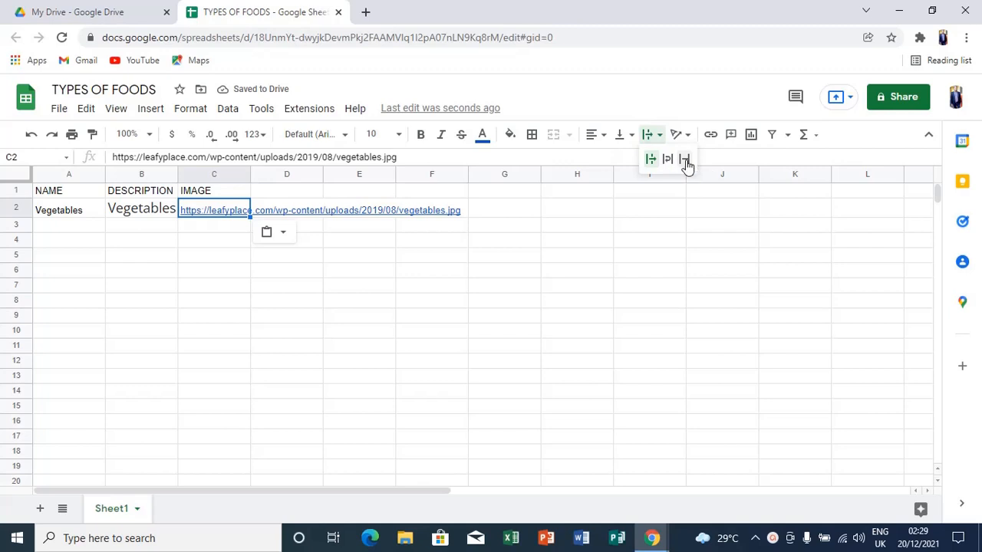
pyautogui.click(685, 161)
pyautogui.click(75, 229)
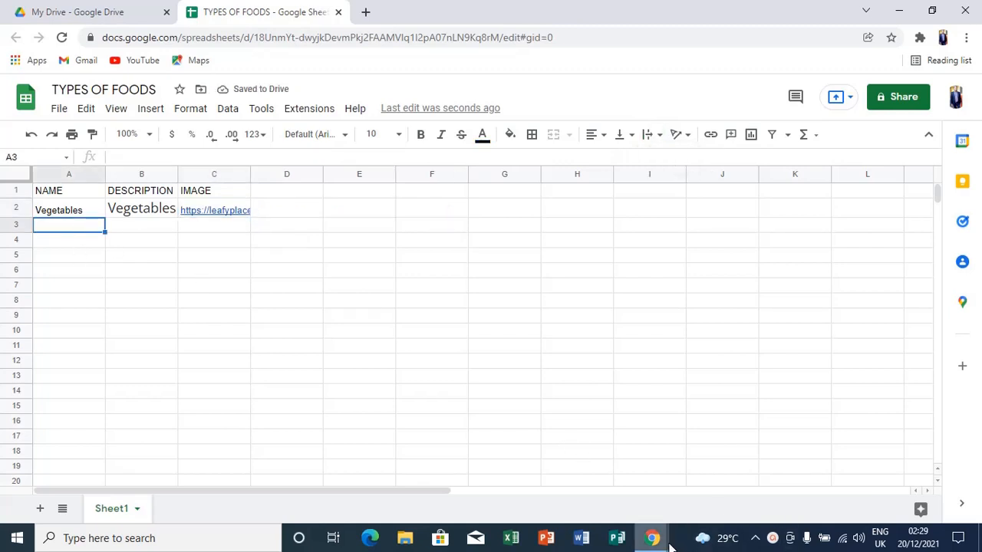
# Select the opening Fruits paragraph on the leafyplace Types of Food article to copy it.
pyautogui.moveTo(670, 543)
pyautogui.click(661, 499)
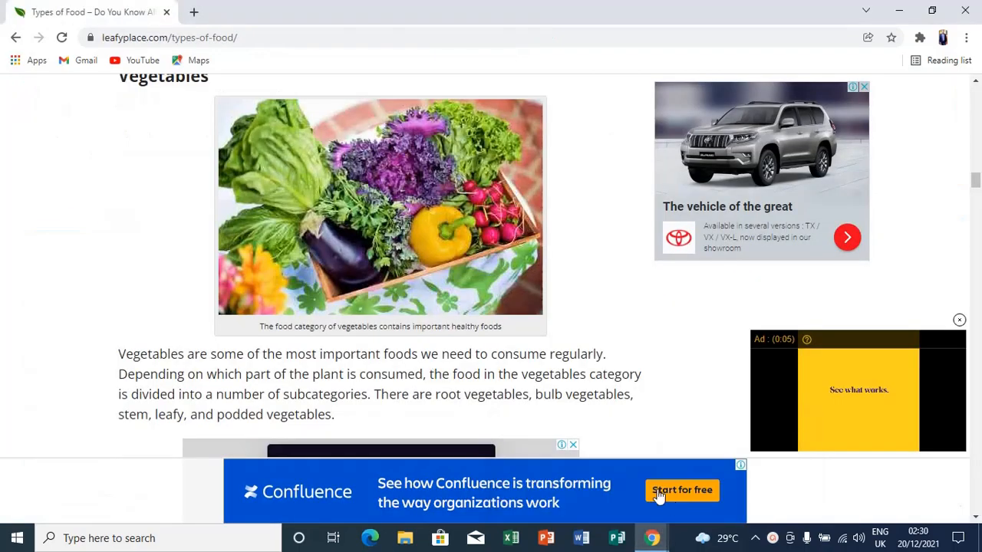
pyautogui.scroll(-10, 593, 360)
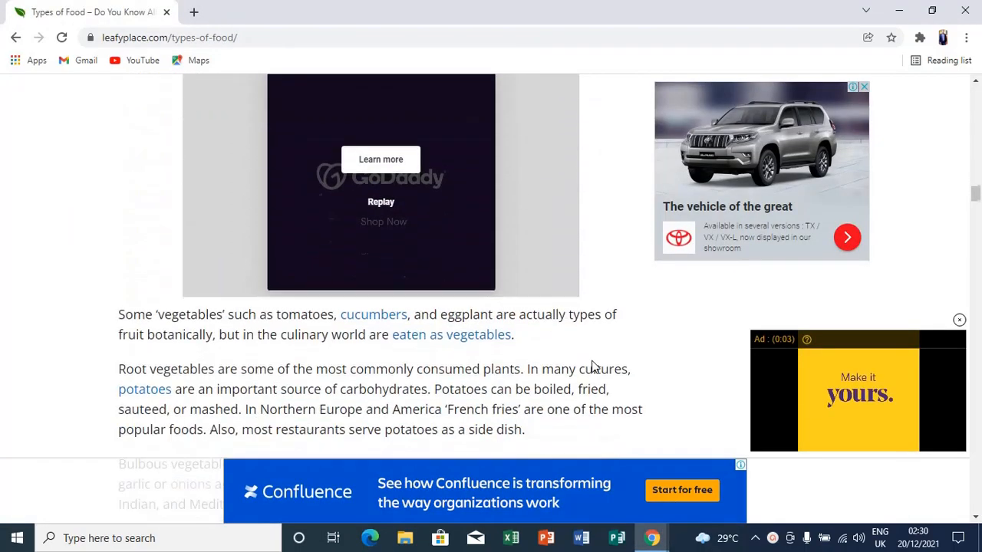
pyautogui.scroll(-7, 593, 367)
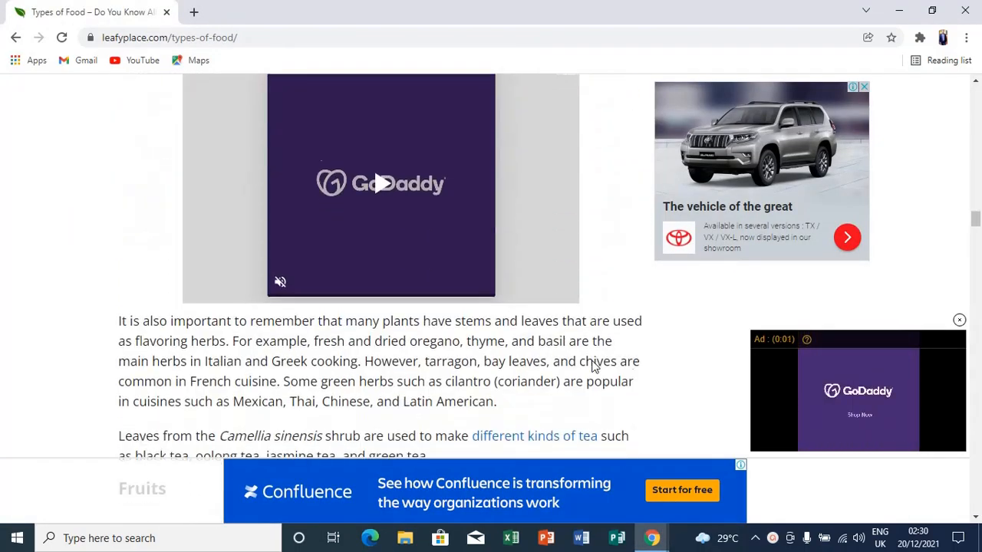
pyautogui.scroll(-3, 593, 368)
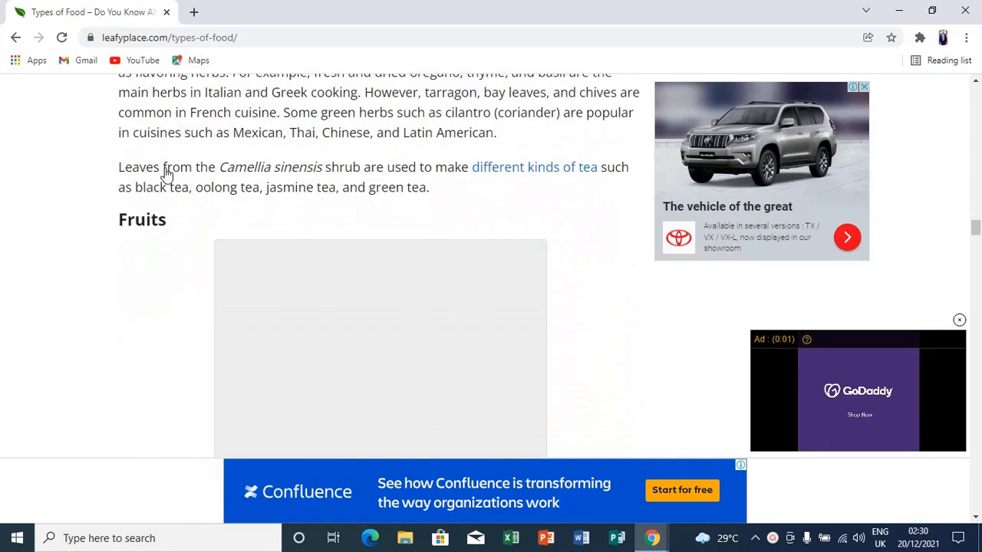
pyautogui.scroll(-1, 176, 211)
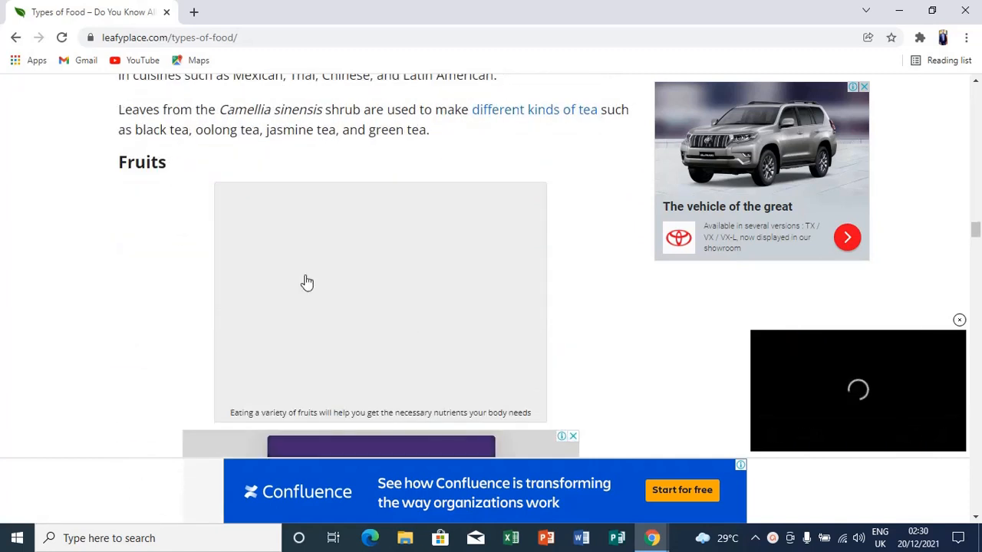
pyautogui.scroll(-3, 307, 283)
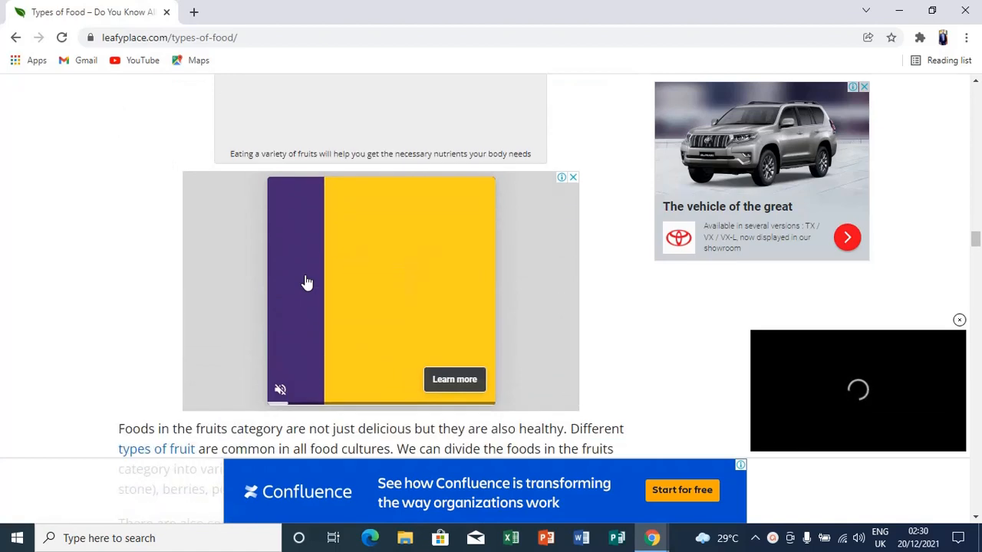
pyautogui.scroll(-4, 307, 283)
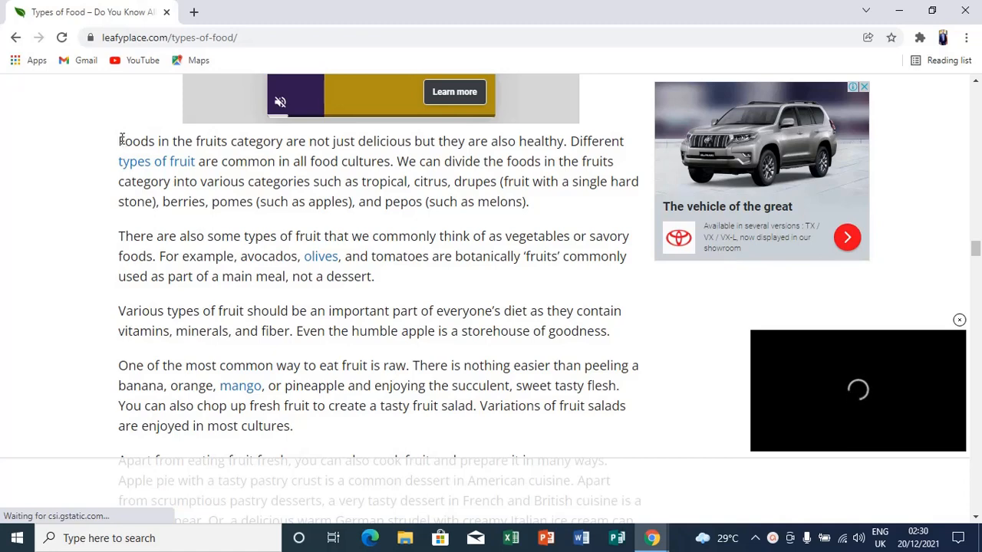
pyautogui.moveTo(134, 146); pyautogui.dragTo(546, 207)
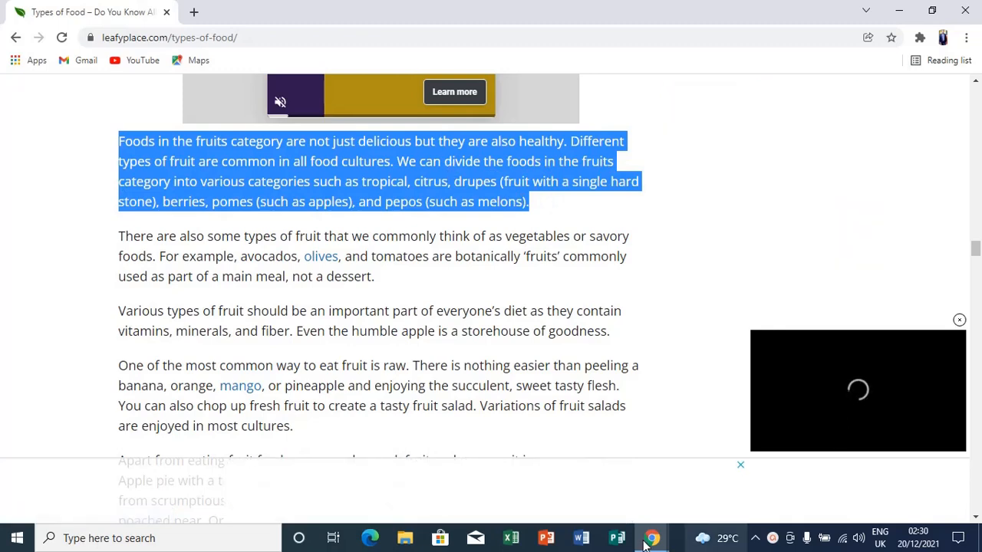
pyautogui.moveTo(650, 539)
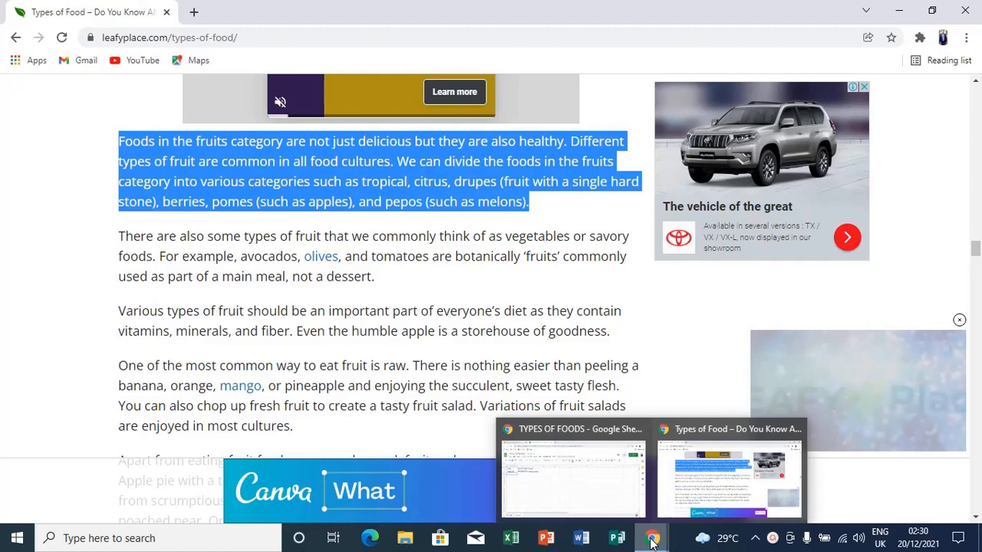
pyautogui.click(622, 509)
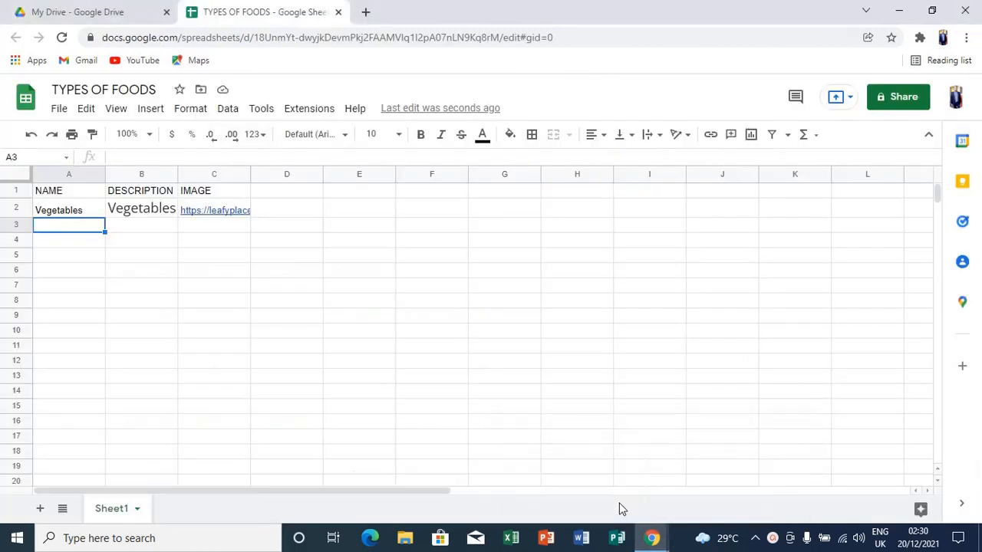
# Paste the fruits paragraph into B3 and clip it to the cell.
pyautogui.click(159, 233)
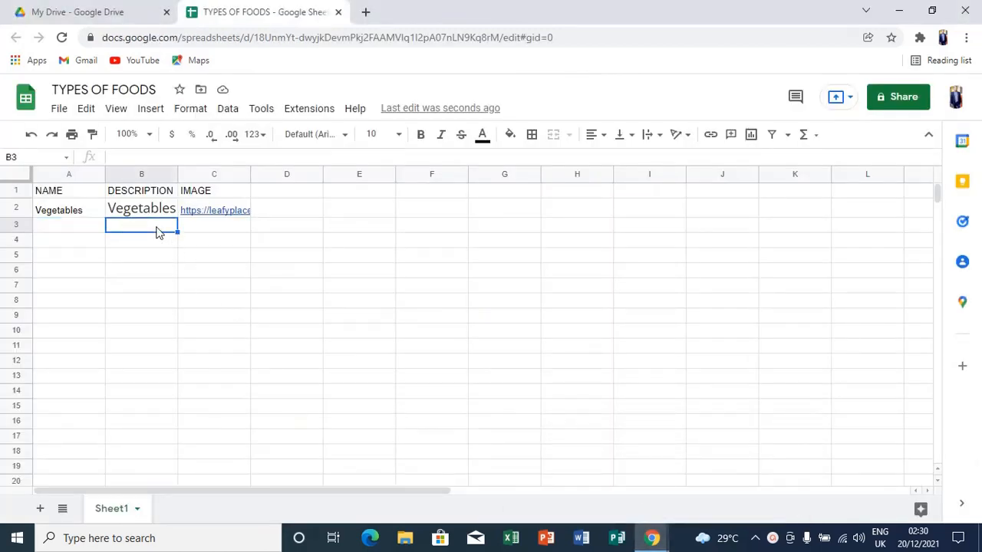
pyautogui.hotkey('ctrl', 'v')
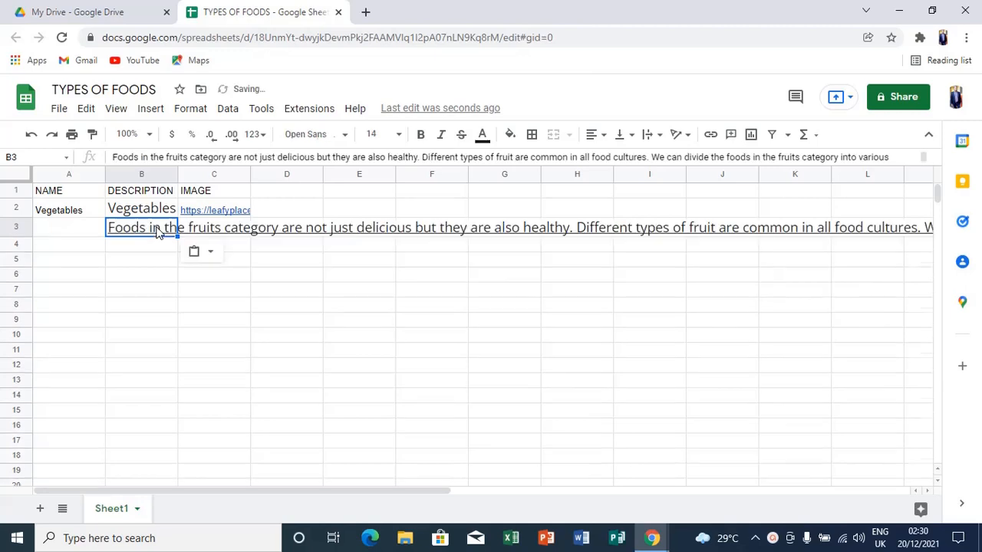
pyautogui.click(650, 135)
pyautogui.click(684, 160)
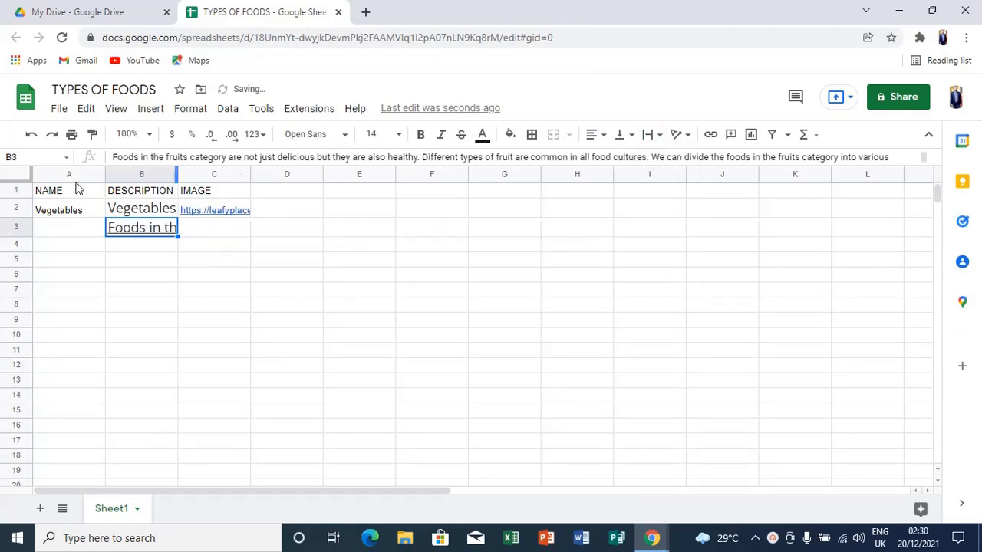
# Enter 'Fruits' as the category name in A3.
pyautogui.click(68, 228)
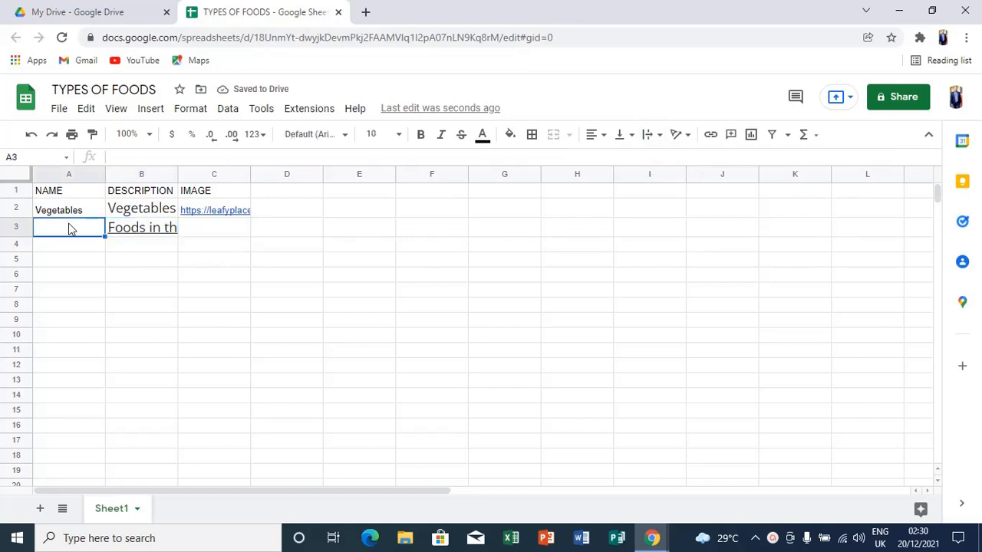
pyautogui.write('Fruits')
pyautogui.click(196, 229)
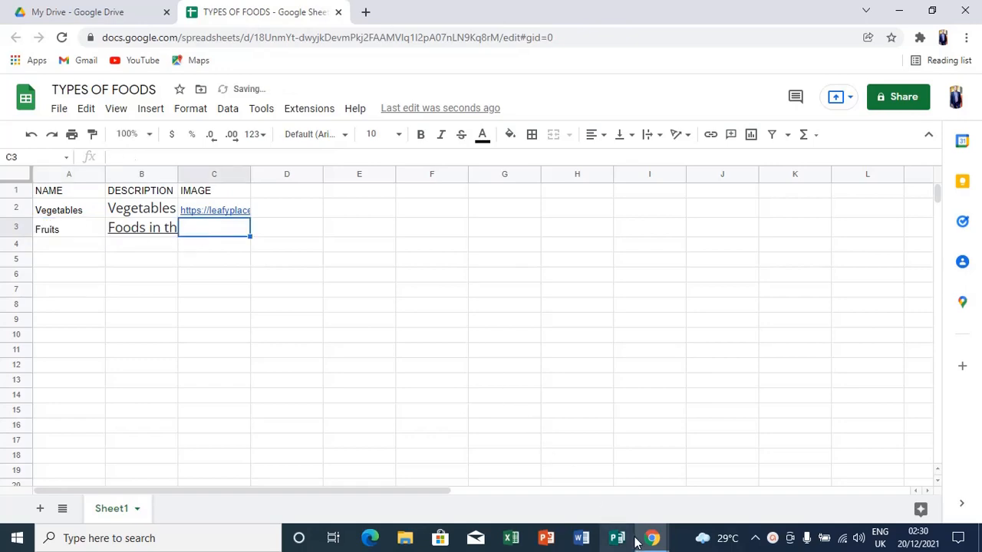
pyautogui.moveTo(648, 541)
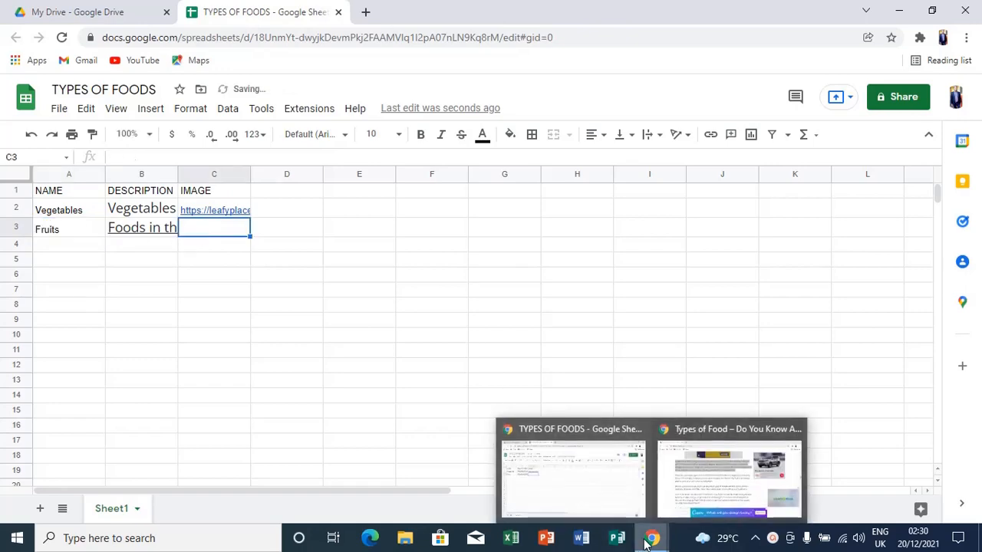
pyautogui.click(713, 497)
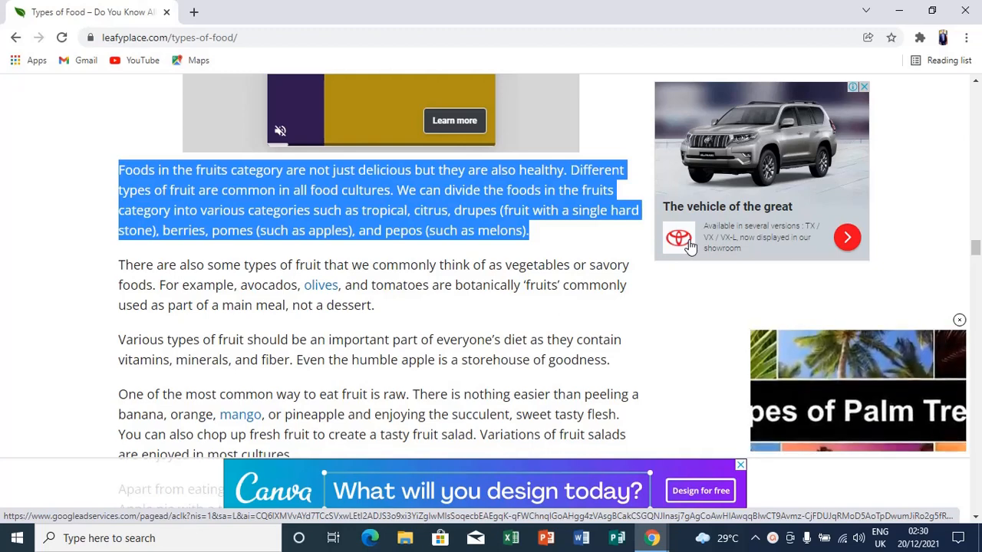
# Copy the image address of the fruits picture on the food article.
pyautogui.scroll(8, 690, 244)
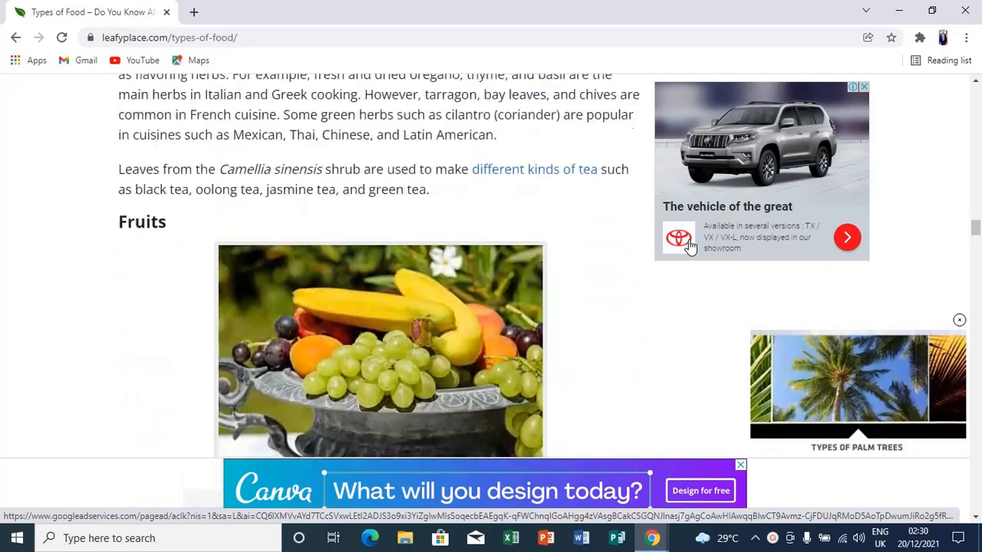
pyautogui.rightClick(482, 299)
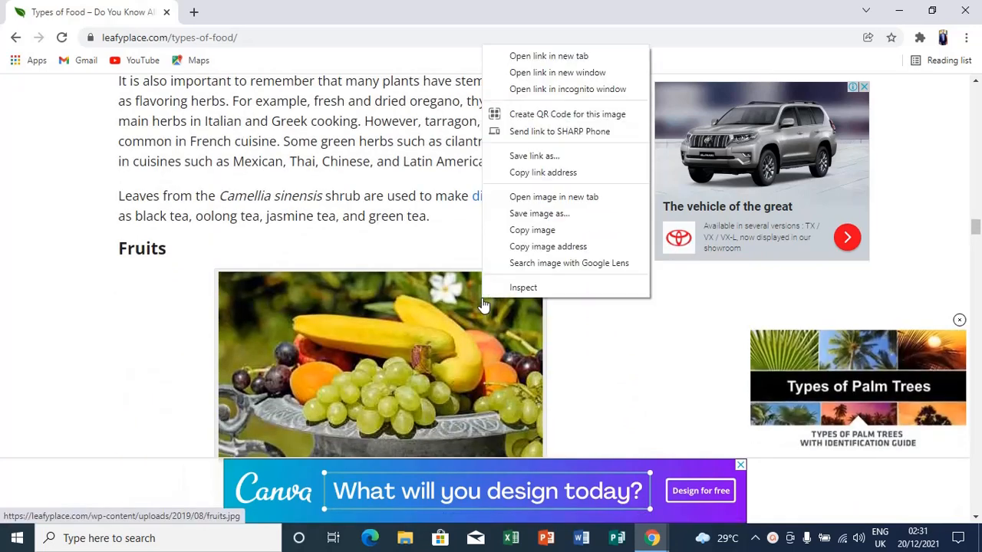
pyautogui.click(584, 245)
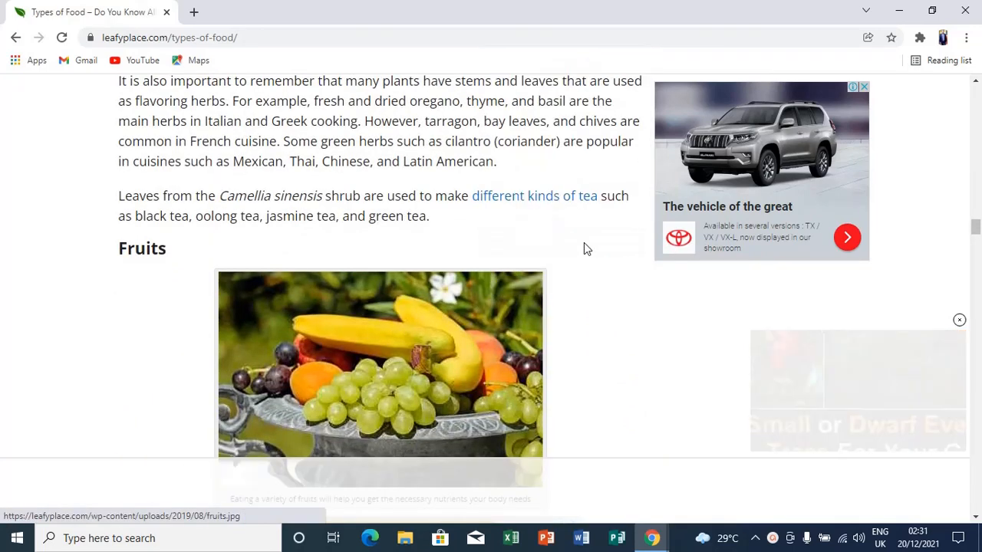
pyautogui.moveTo(651, 541)
pyautogui.click(629, 502)
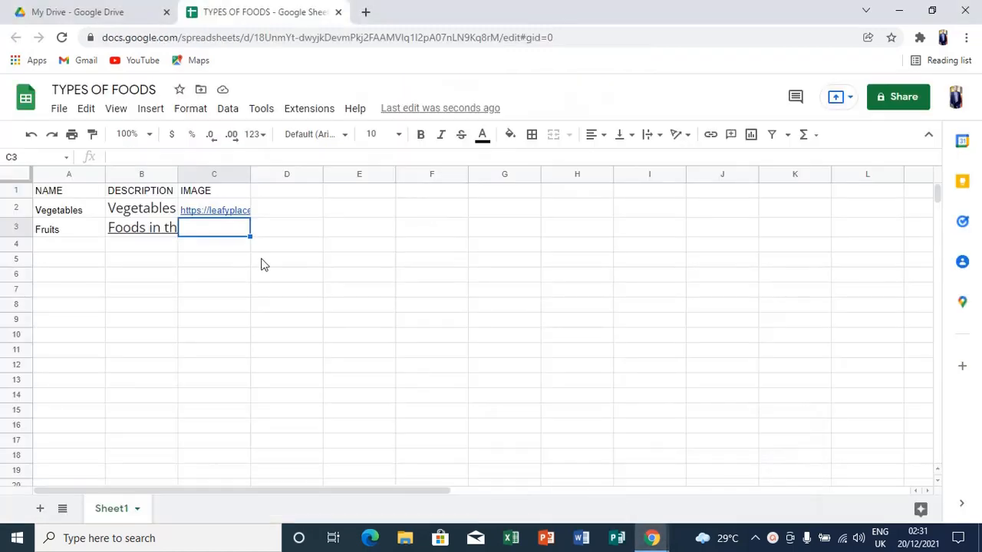
# Paste the fruits.jpg image link into C3 and set it to clip.
pyautogui.hotkey('ctrl', 'v')
pyautogui.click(658, 136)
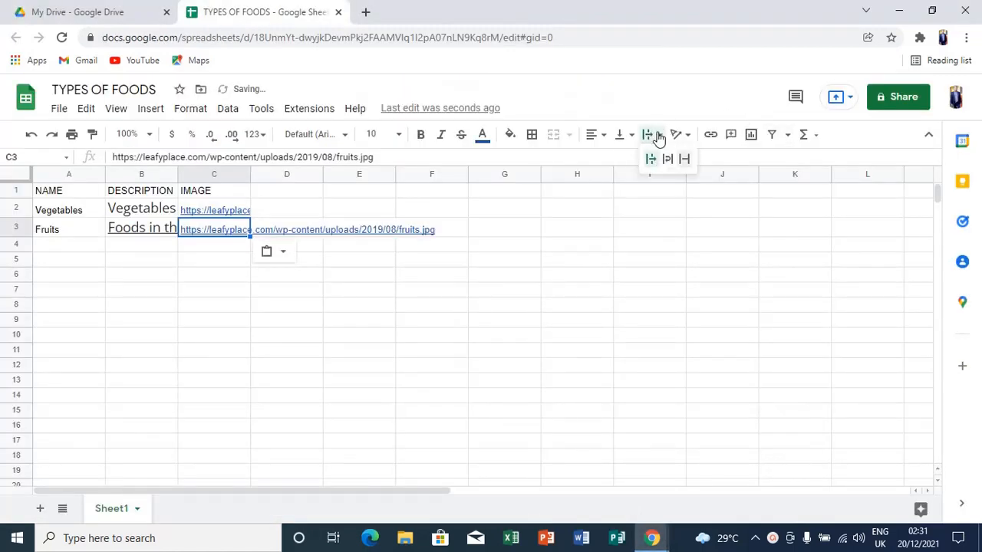
pyautogui.click(682, 161)
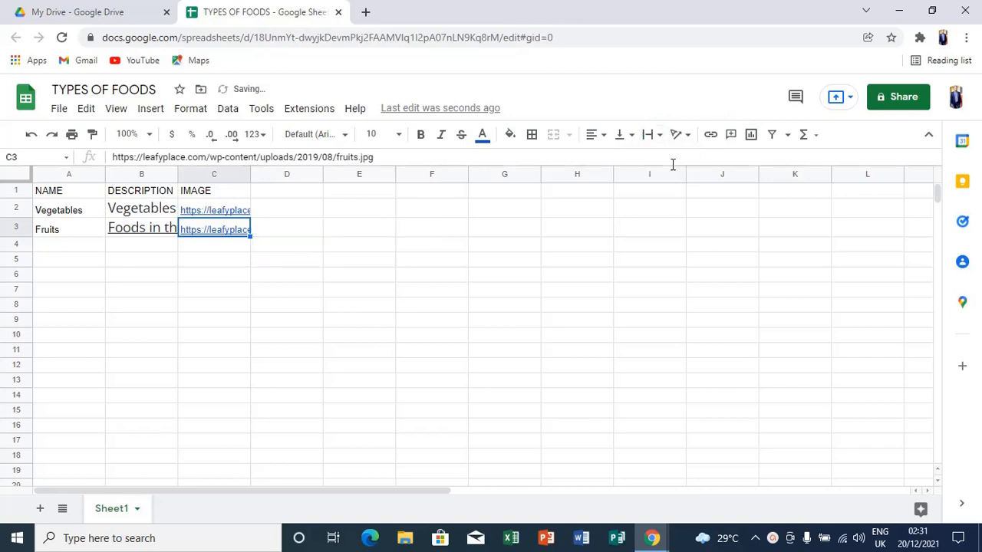
pyautogui.click(65, 243)
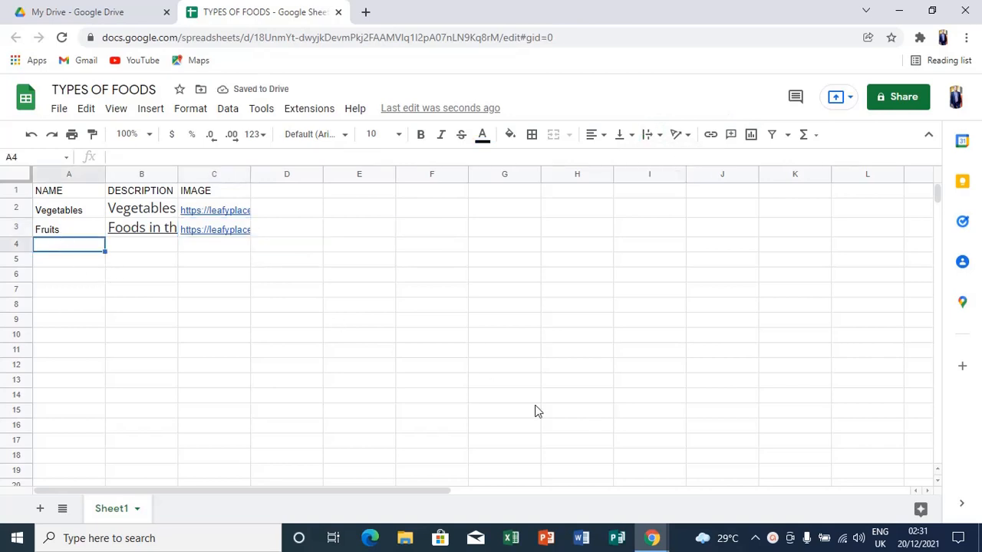
pyautogui.moveTo(649, 542)
pyautogui.click(688, 502)
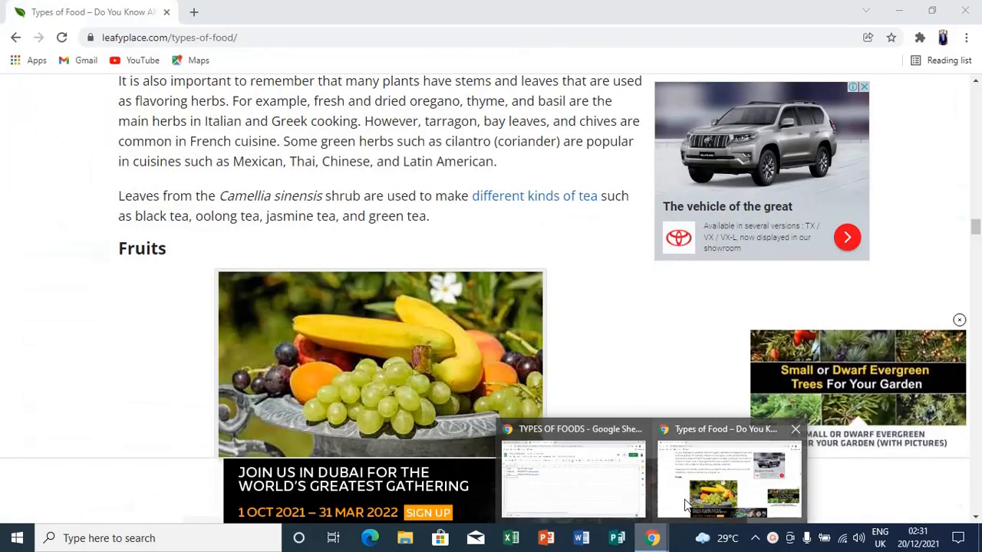
# Select the first paragraph of the Grains section in the food article for copying.
pyautogui.scroll(-15, 688, 503)
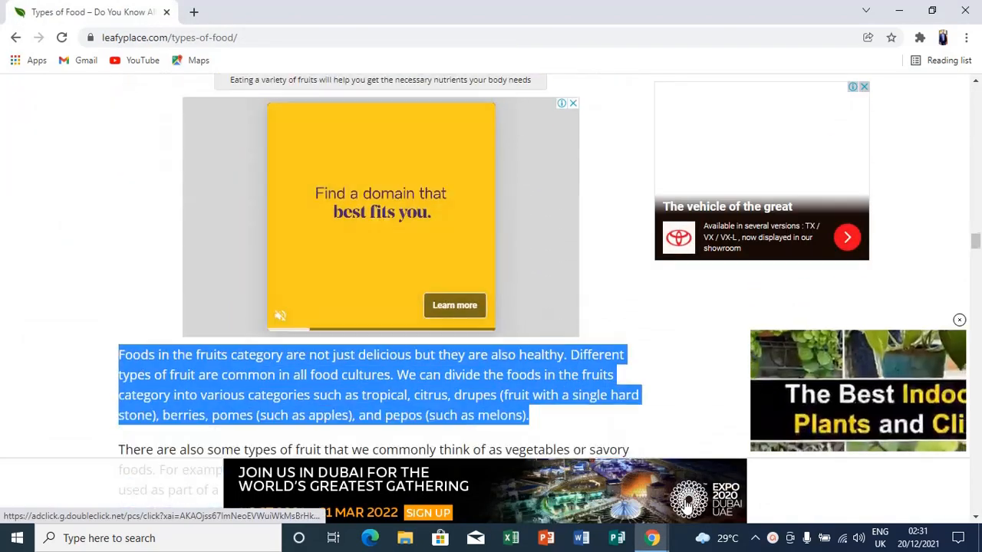
pyautogui.scroll(-8, 689, 503)
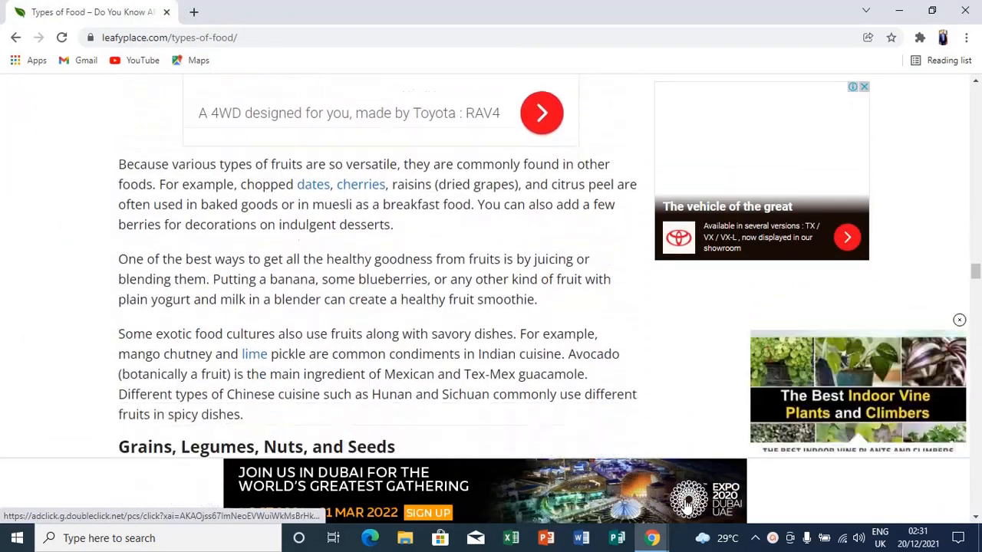
pyautogui.scroll(5, 688, 503)
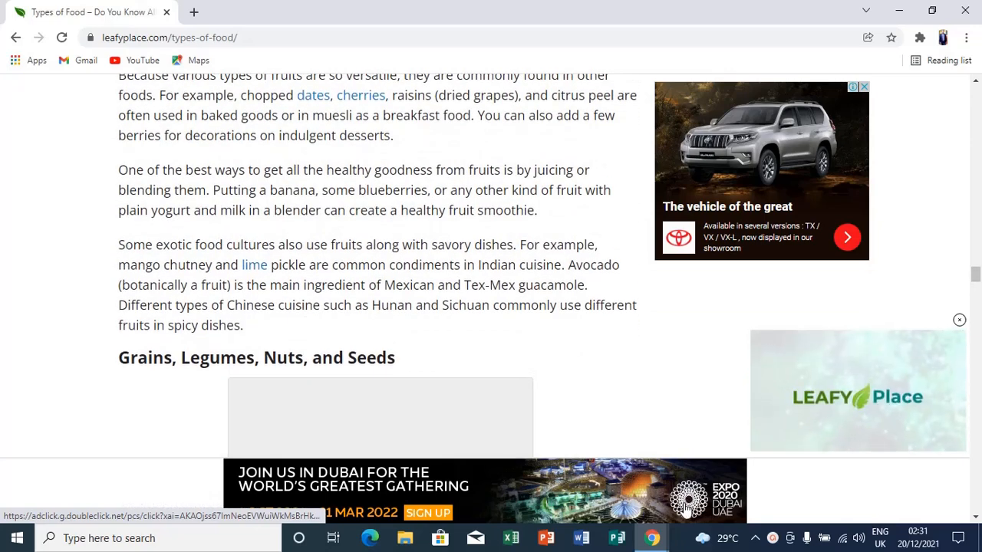
pyautogui.scroll(-3, 787, 477)
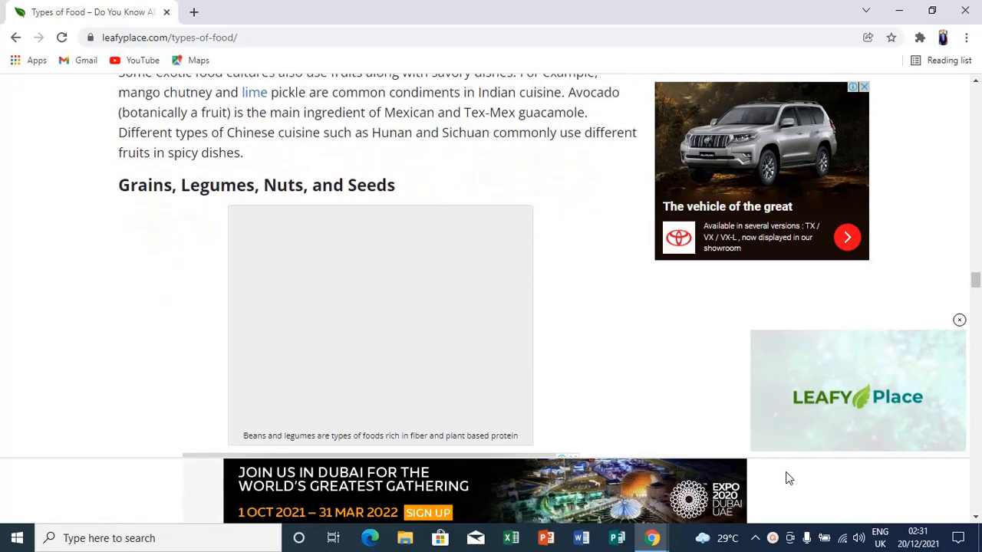
pyautogui.scroll(-12, 786, 477)
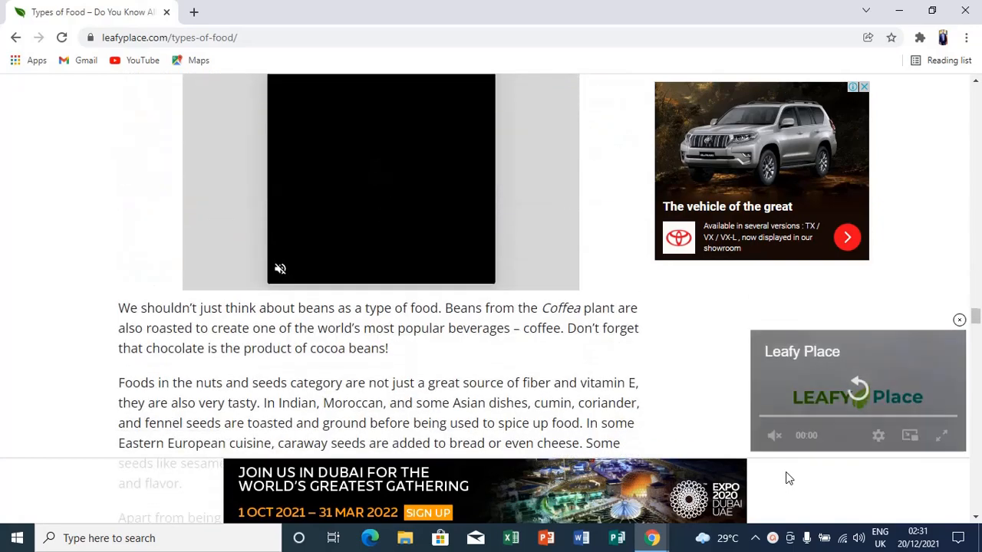
pyautogui.scroll(-2, 787, 477)
pyautogui.scroll(5, 788, 478)
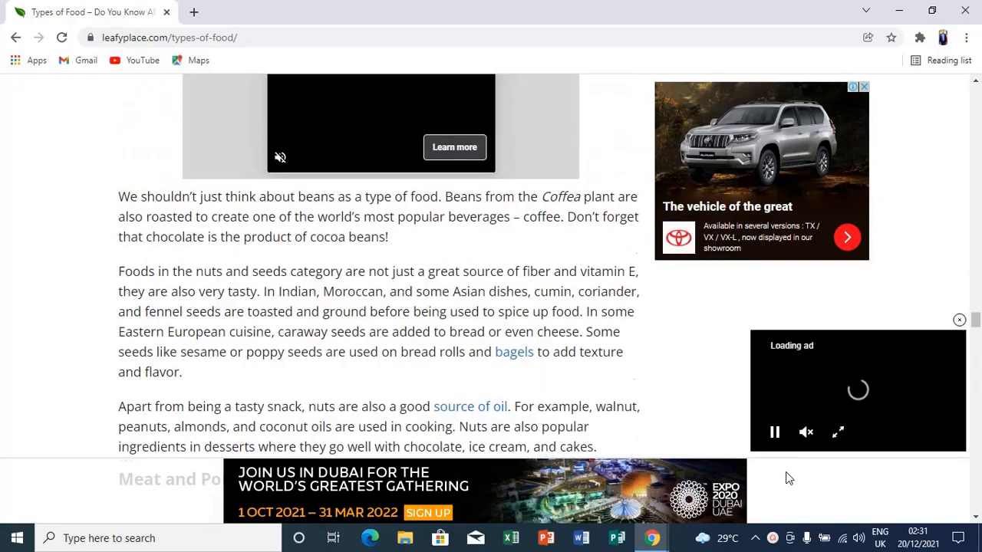
pyautogui.scroll(7, 789, 477)
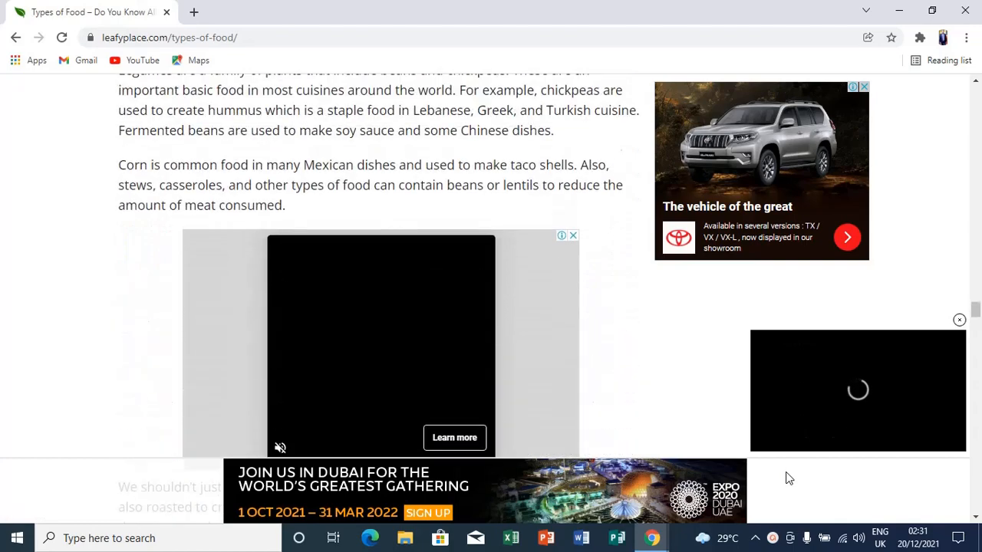
pyautogui.scroll(3, 788, 478)
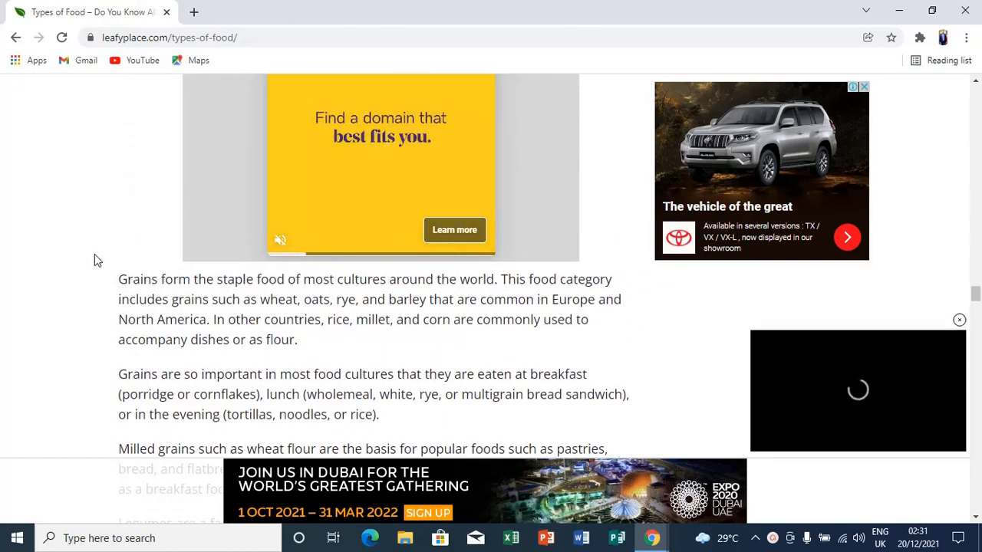
pyautogui.moveTo(121, 278); pyautogui.dragTo(321, 345)
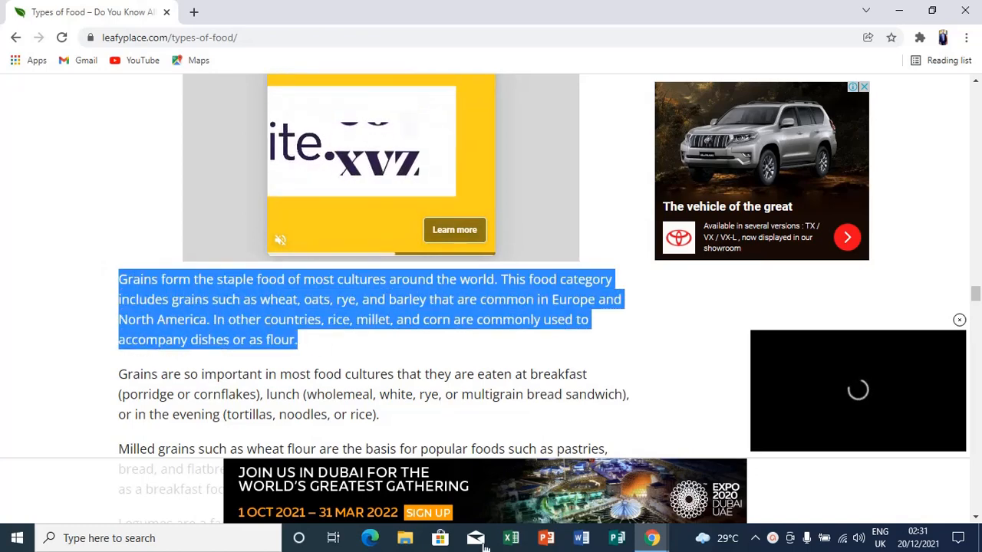
pyautogui.moveTo(652, 537)
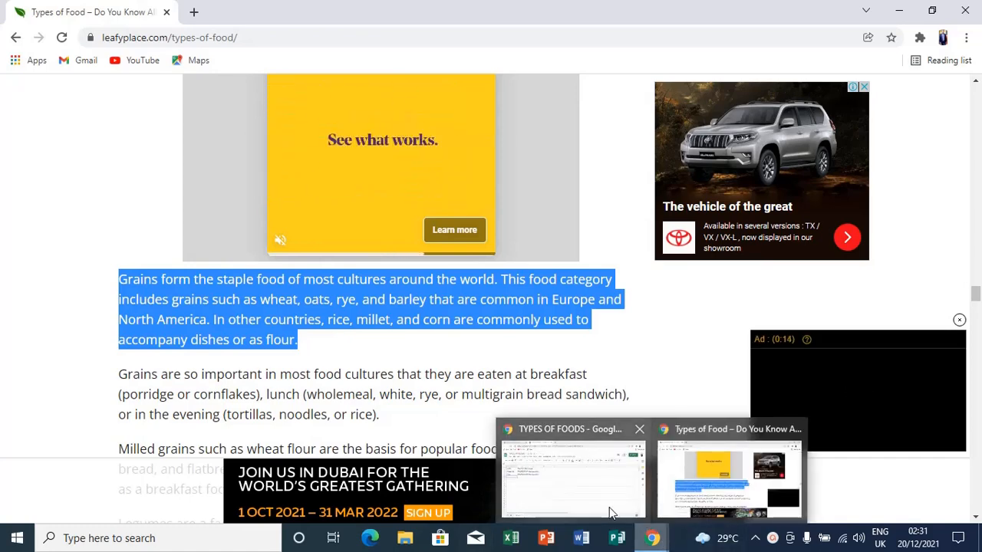
pyautogui.click(609, 507)
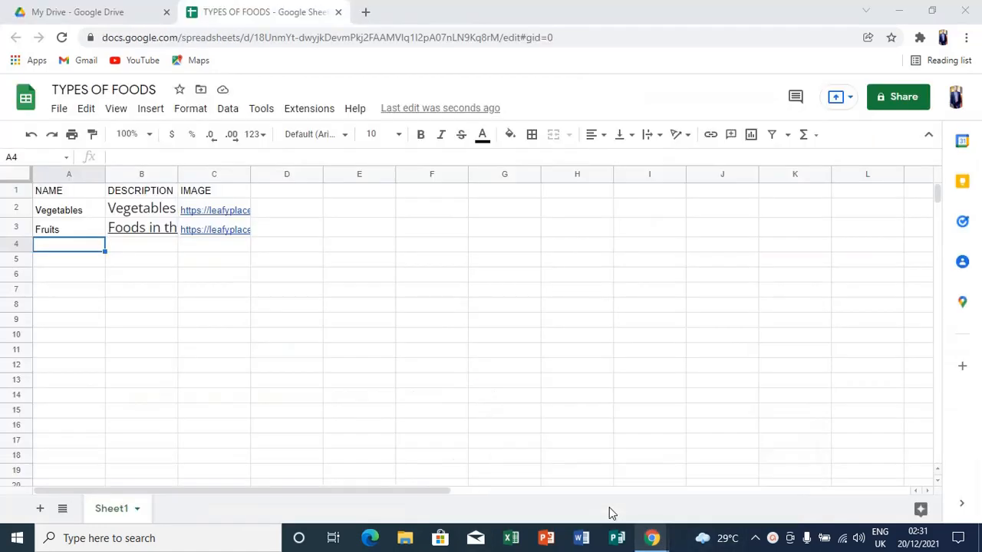
# Paste the Grains paragraph into B4 and clip it to the cell.
pyautogui.click(119, 249)
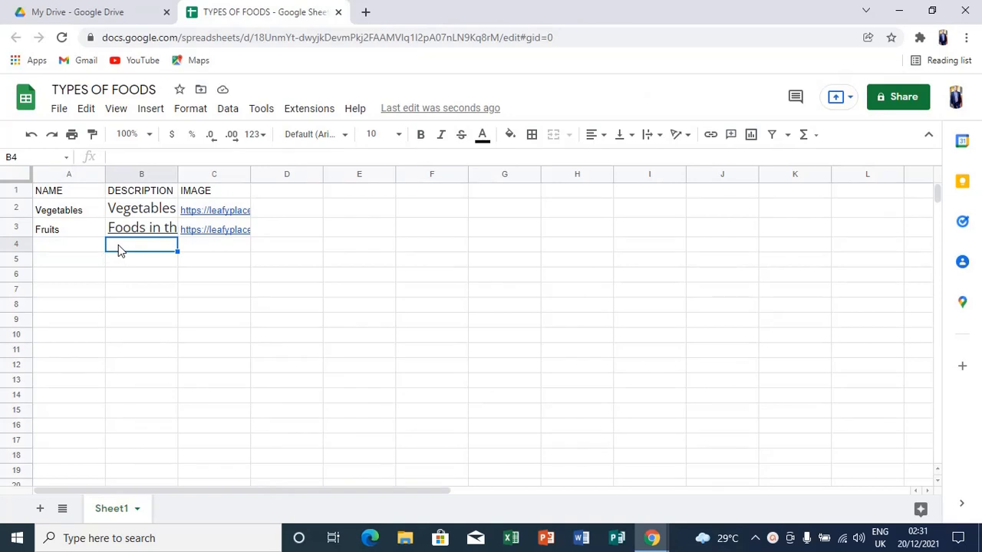
pyautogui.hotkey('ctrl', 'v')
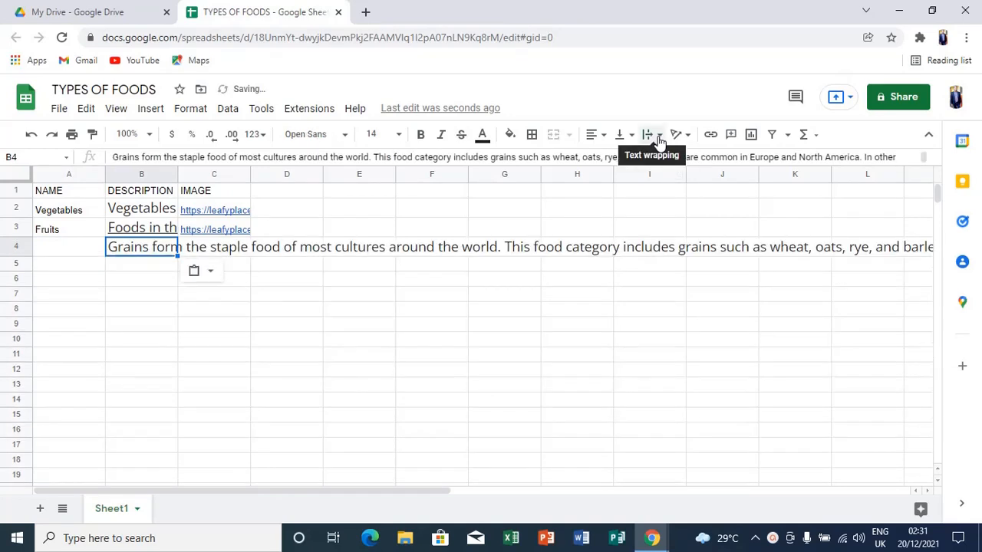
pyautogui.click(657, 136)
pyautogui.click(685, 159)
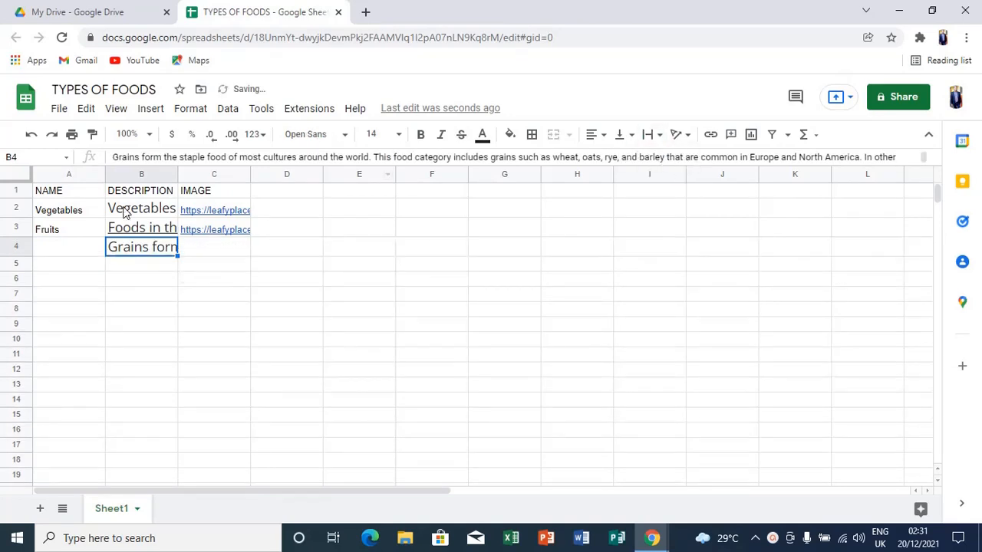
# Enter 'Grains, Legumes, Nuts, and Seeds' in A4 and clip it to the cell.
pyautogui.click(77, 254)
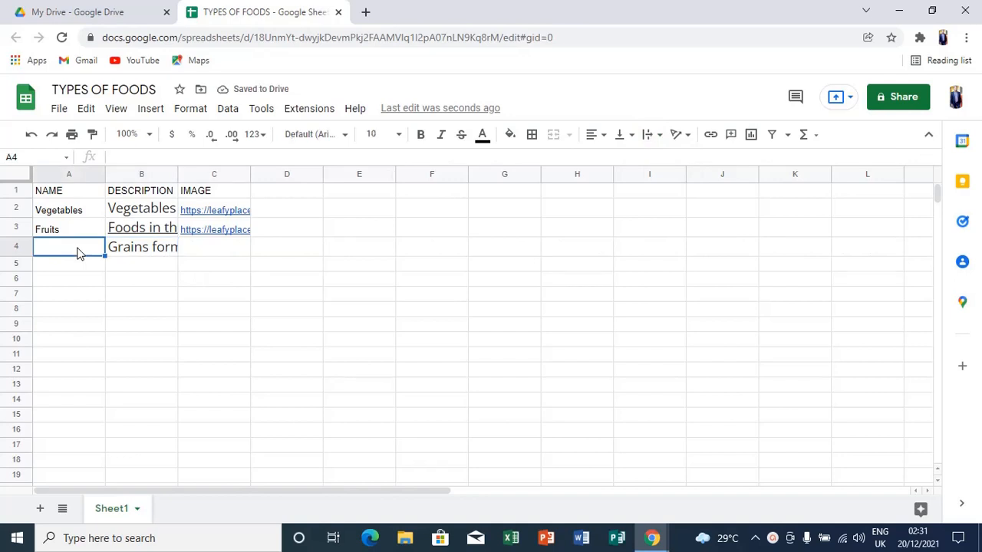
pyautogui.write('Grains, Lr')
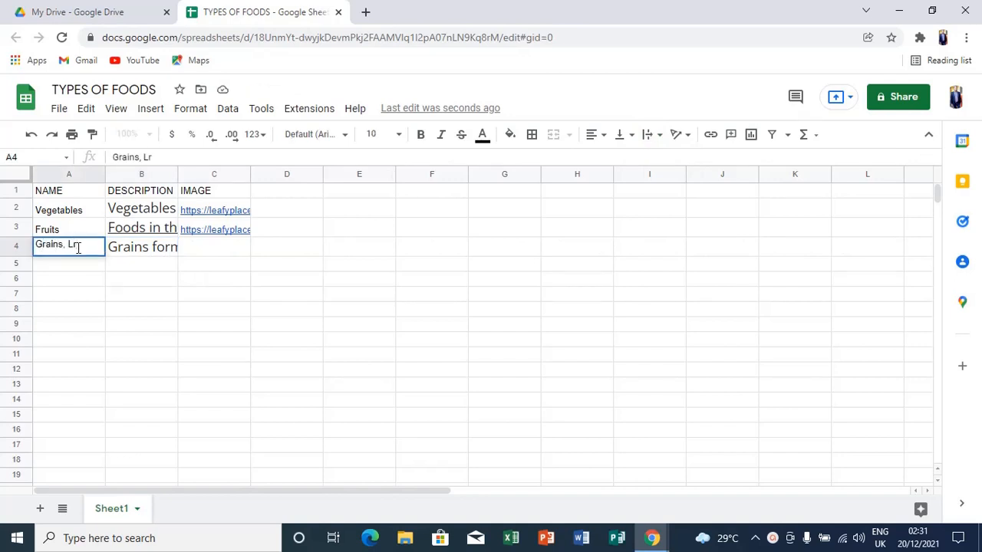
pyautogui.press('BackSpace')
pyautogui.write('egum')
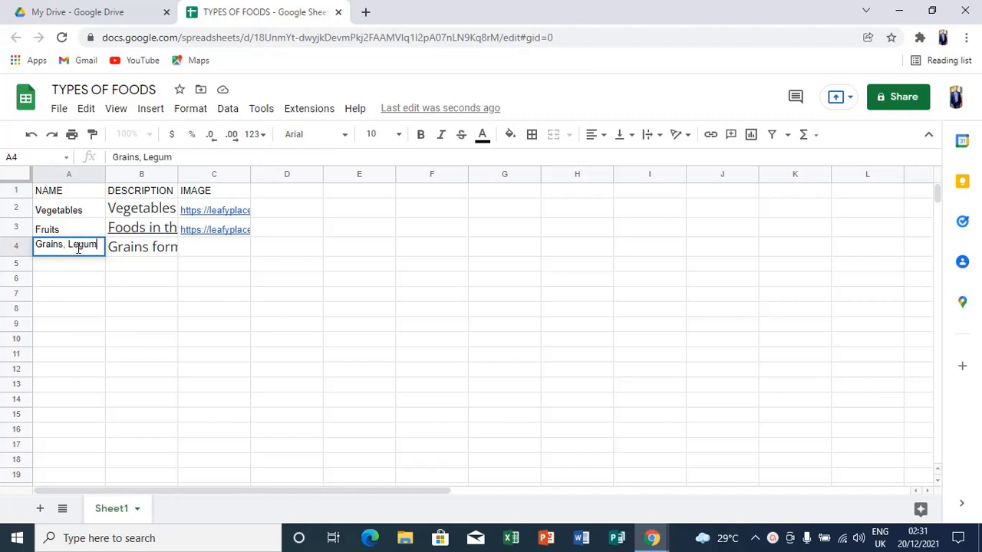
pyautogui.write('es, Nut')
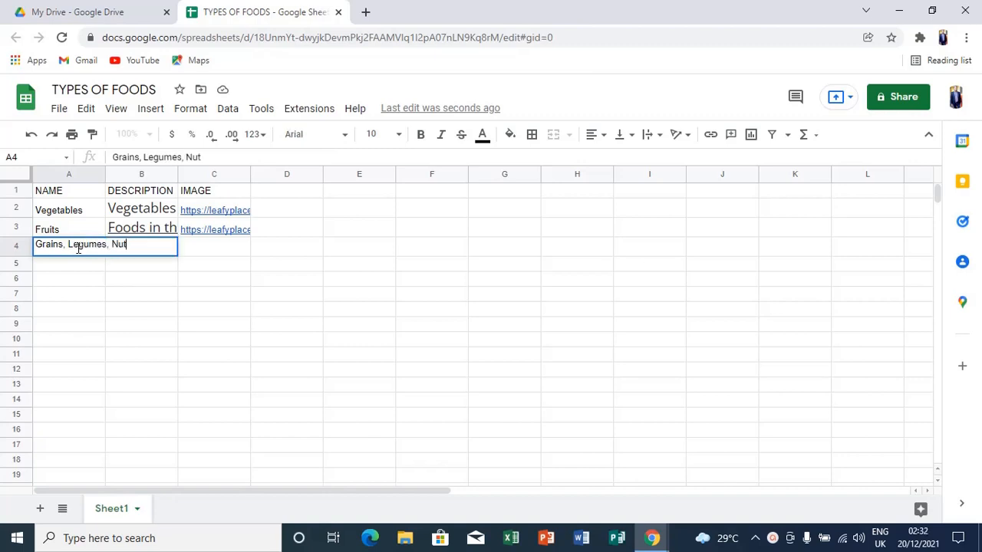
pyautogui.write('s, and Seeds')
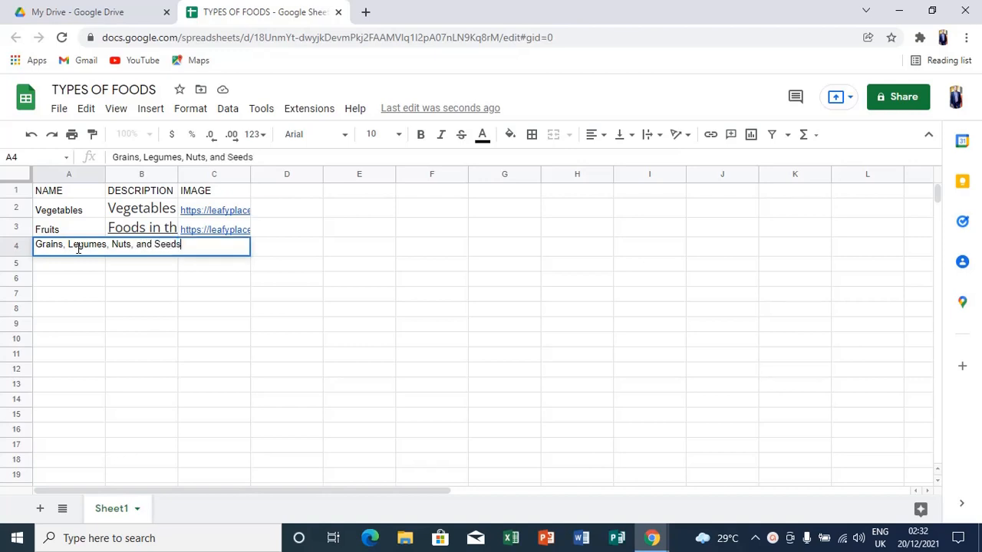
pyautogui.click(660, 137)
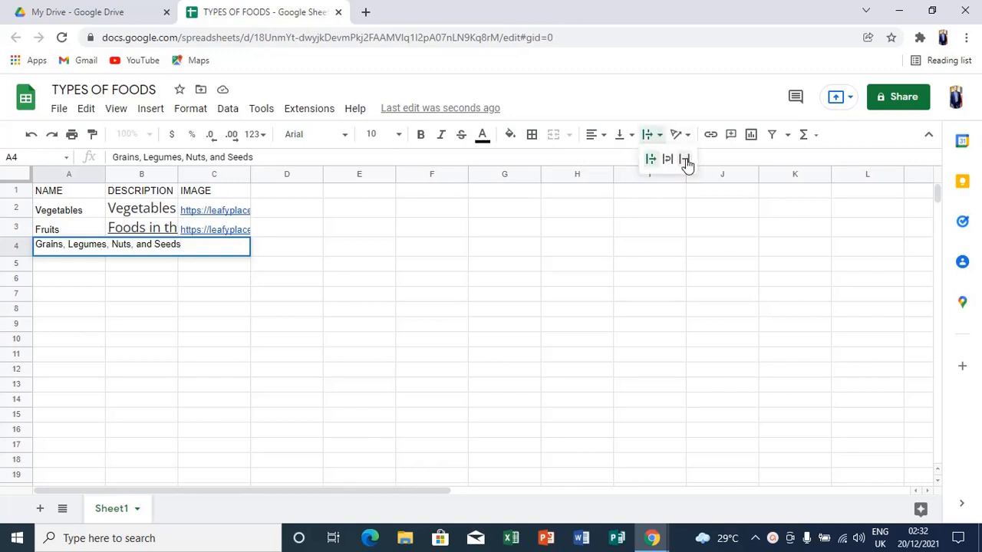
pyautogui.click(686, 161)
pyautogui.click(234, 246)
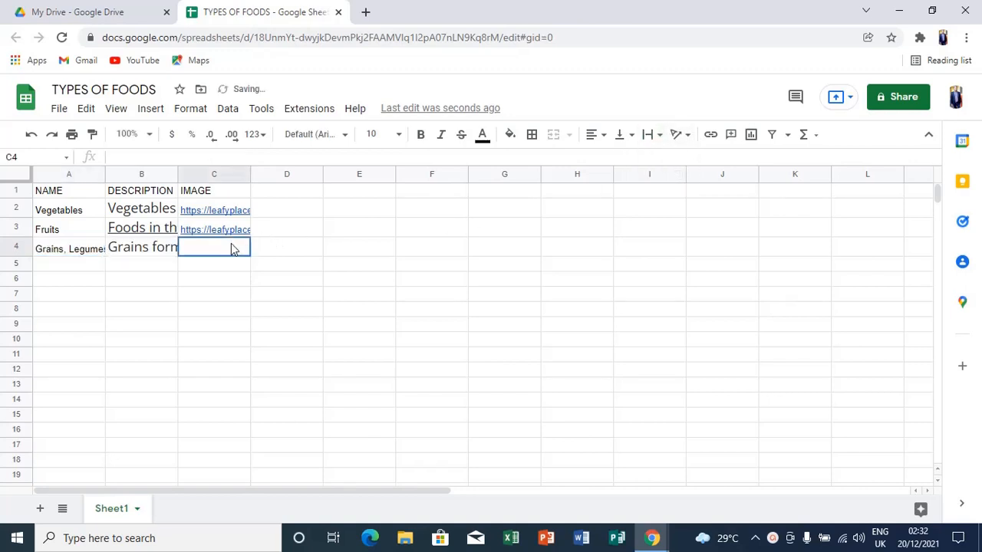
pyautogui.moveTo(650, 539)
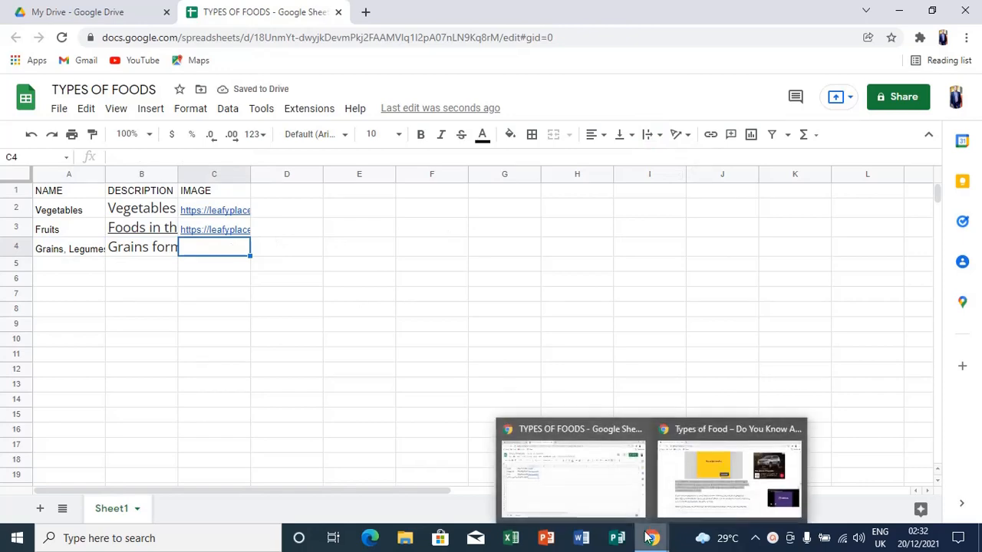
pyautogui.click(704, 498)
# Copy the legumes.jpg photo's image address from the food article.
pyautogui.scroll(5, 704, 502)
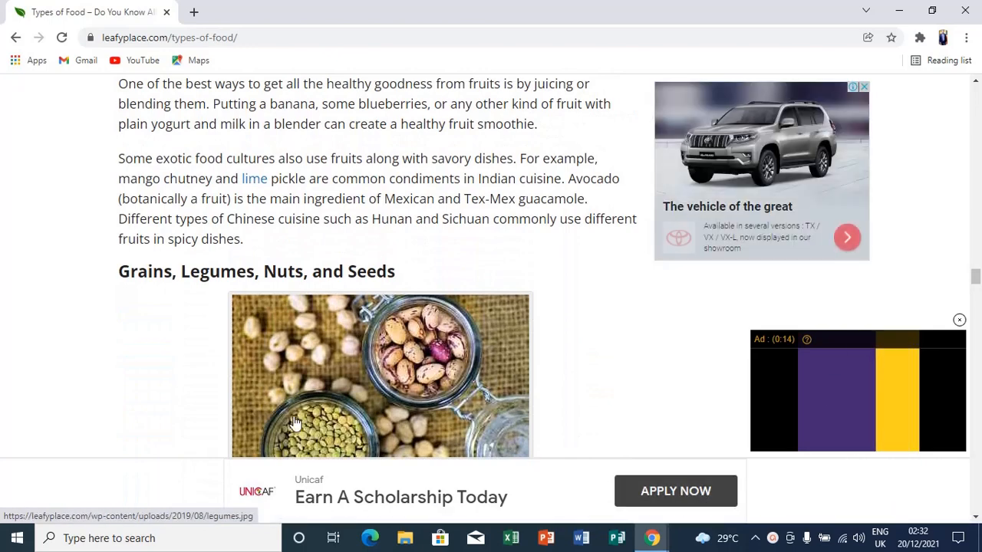
pyautogui.rightClick(353, 366)
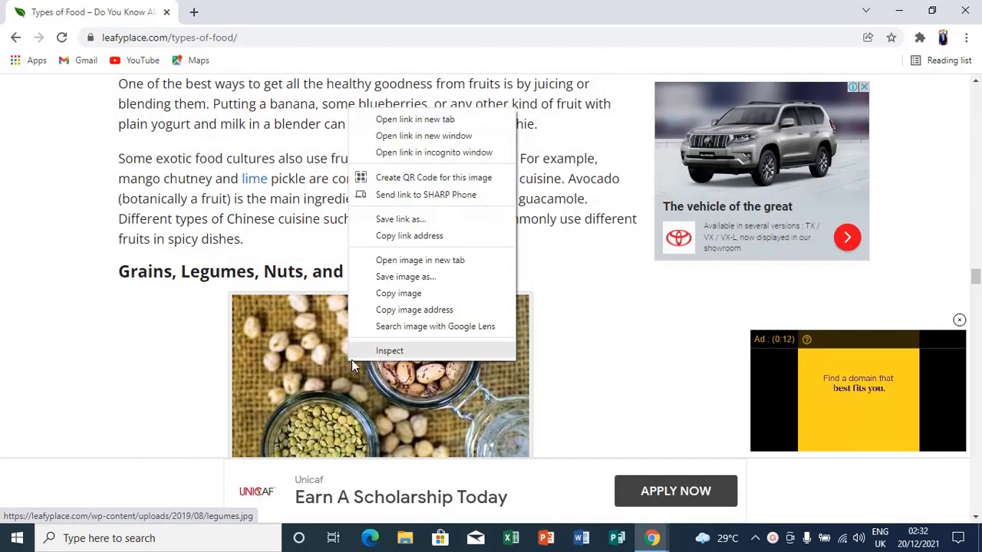
pyautogui.click(438, 310)
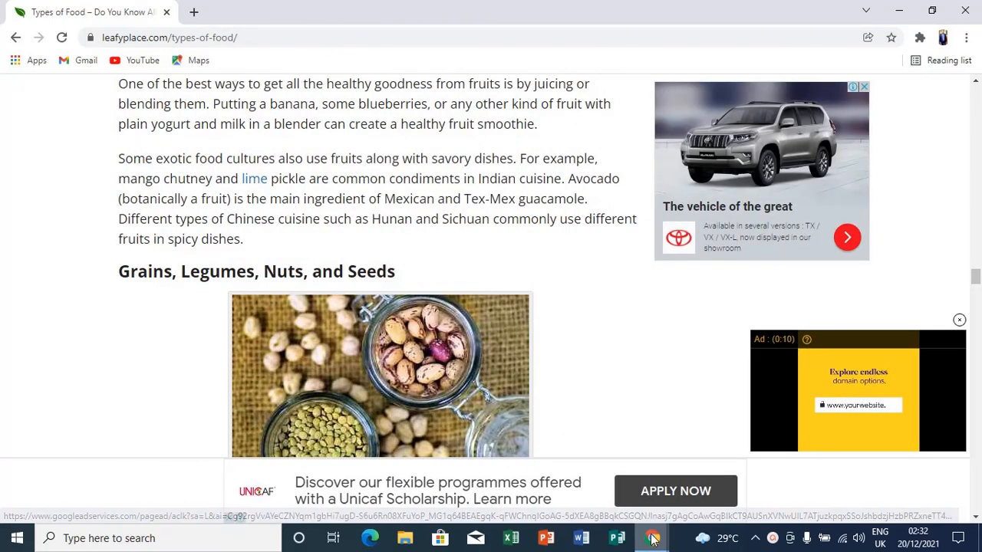
pyautogui.moveTo(652, 537)
pyautogui.click(618, 498)
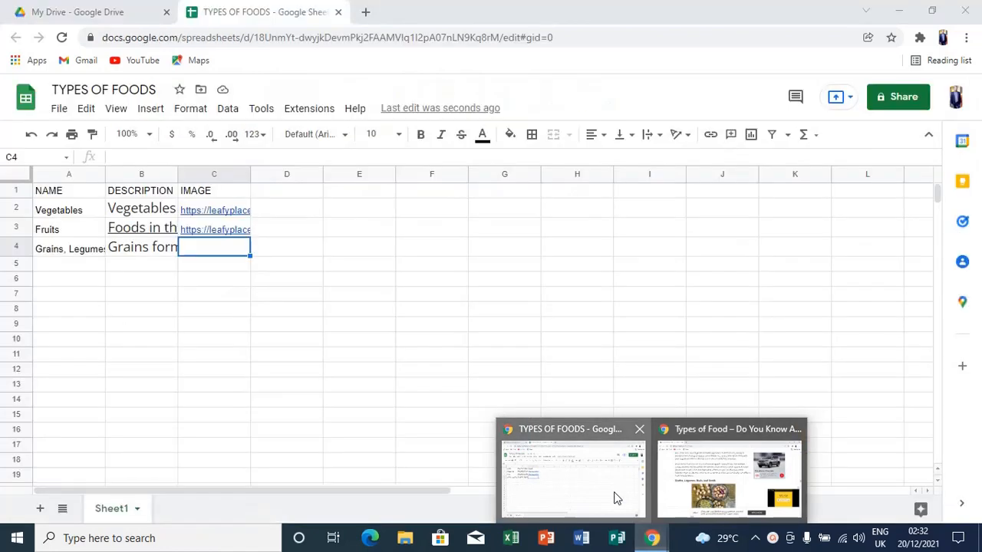
# Paste the legumes.jpg link into C4, clip it, and minimise both windows.
pyautogui.hotkey('ctrl', 'v')
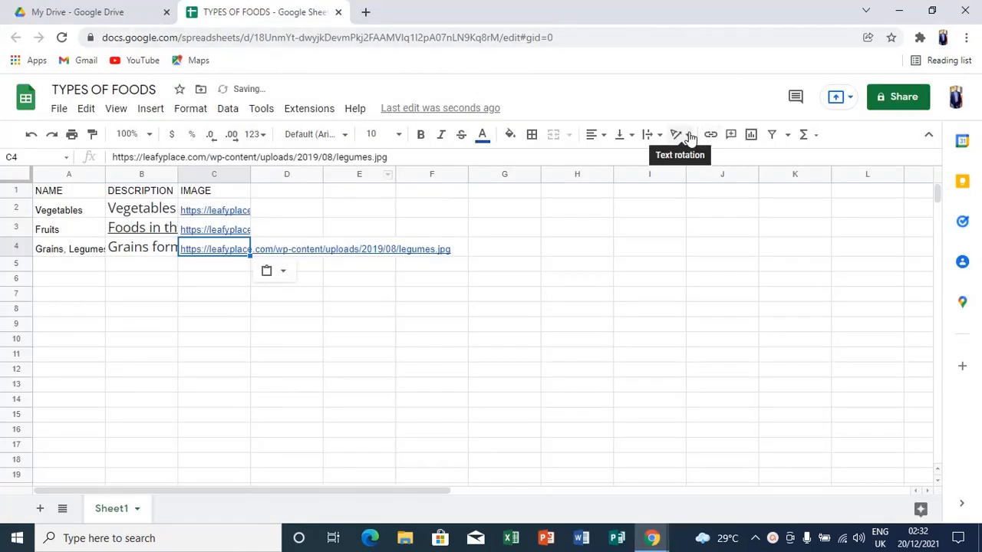
pyautogui.click(661, 136)
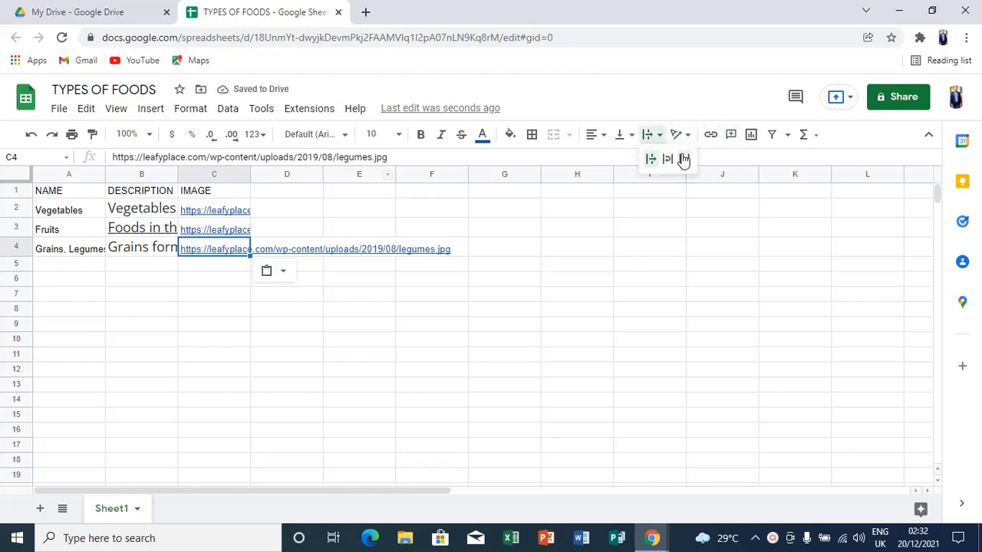
pyautogui.click(684, 159)
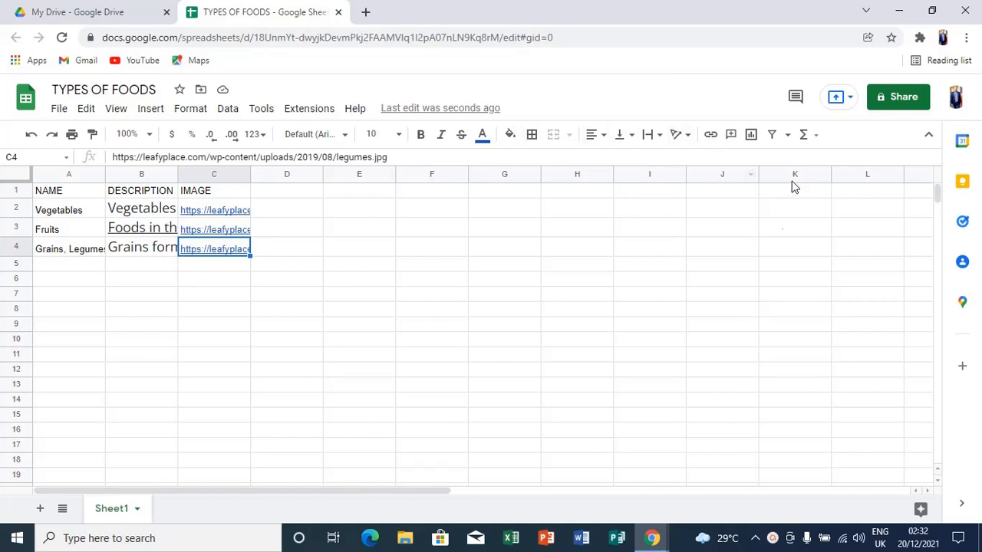
pyautogui.click(908, 9)
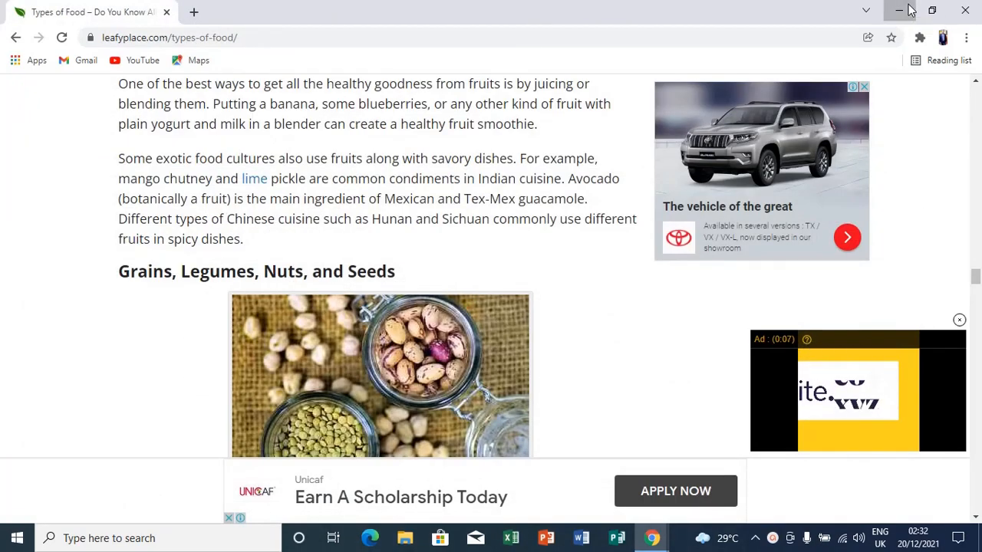
pyautogui.click(908, 10)
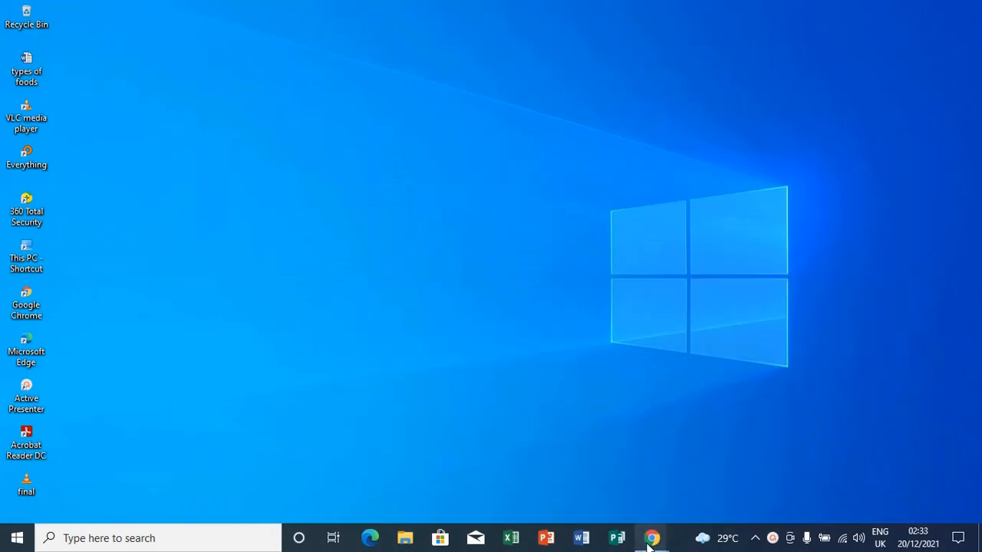
# Close the leafyplace Types of Food window from its Chrome taskbar thumbnail.
pyautogui.moveTo(651, 541)
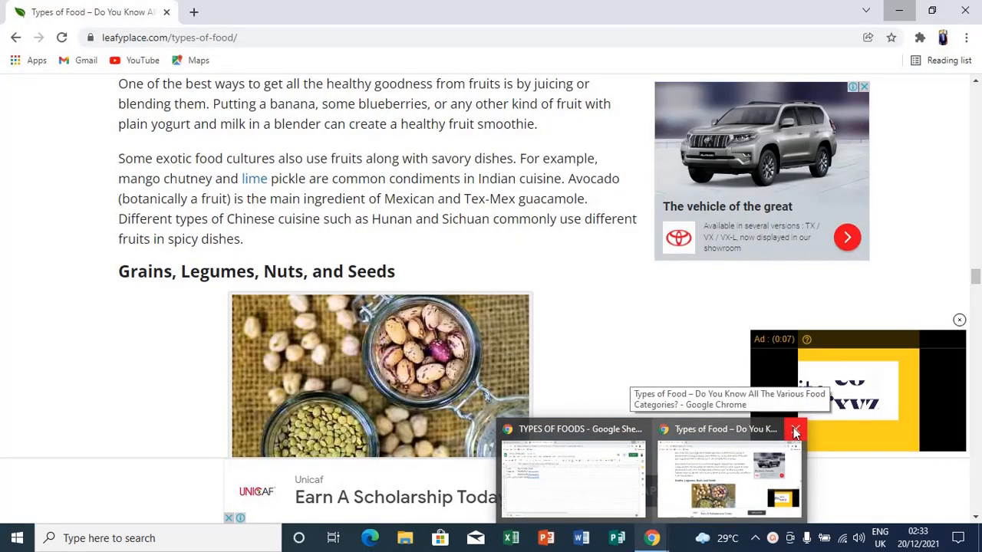
pyautogui.click(795, 432)
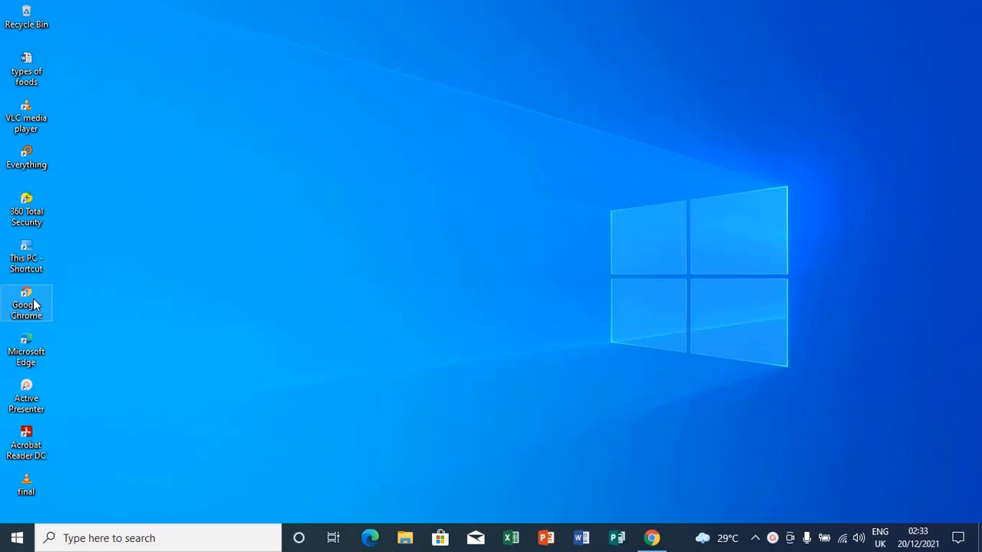
# Launch a maximised Chrome window and search Google for 'glide app'.
pyautogui.doubleClick(33, 304)
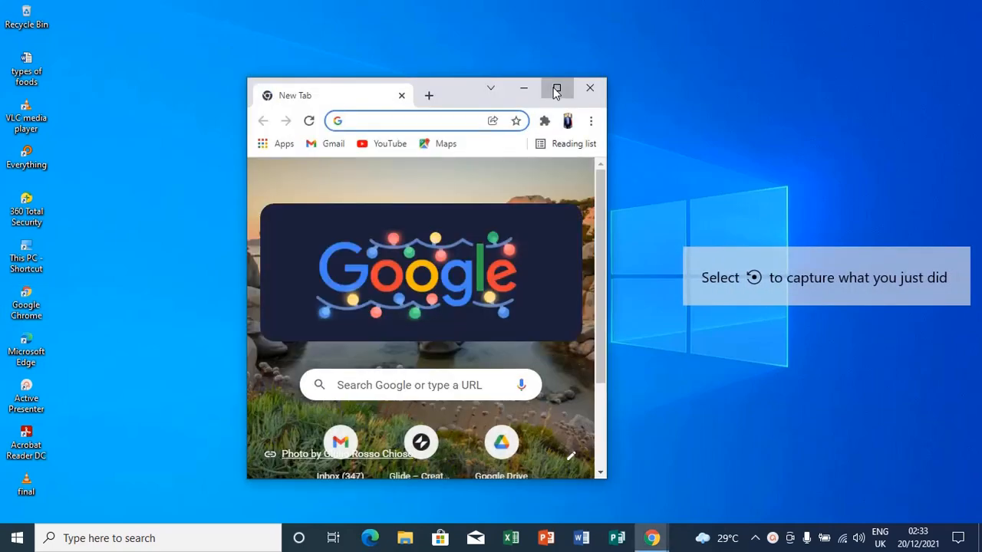
pyautogui.click(557, 90)
pyautogui.click(448, 298)
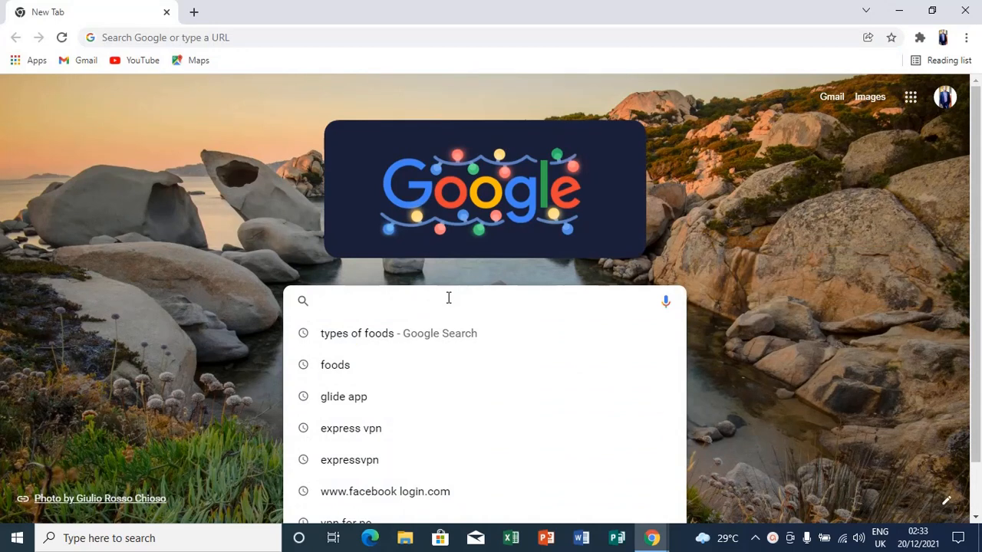
pyautogui.write('glideapp')
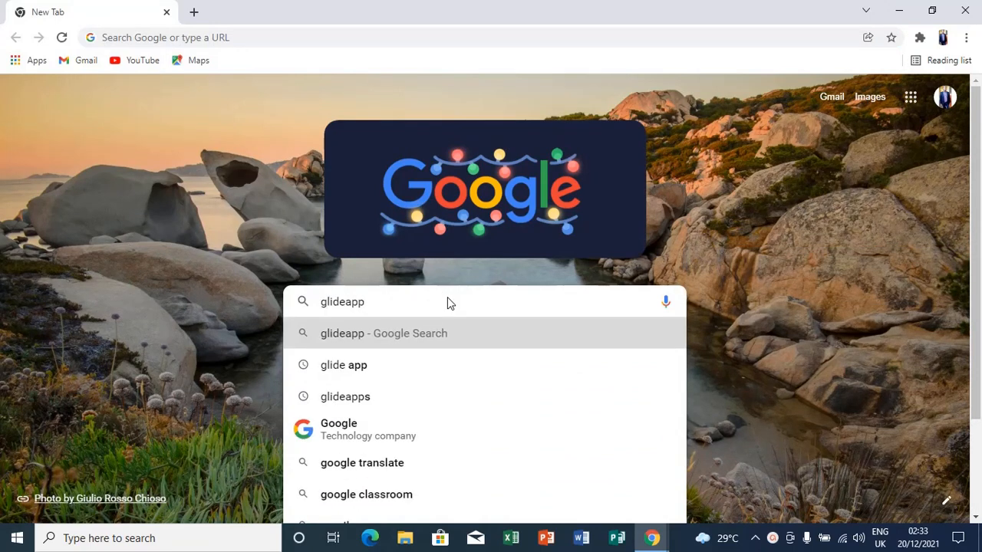
pyautogui.click(378, 368)
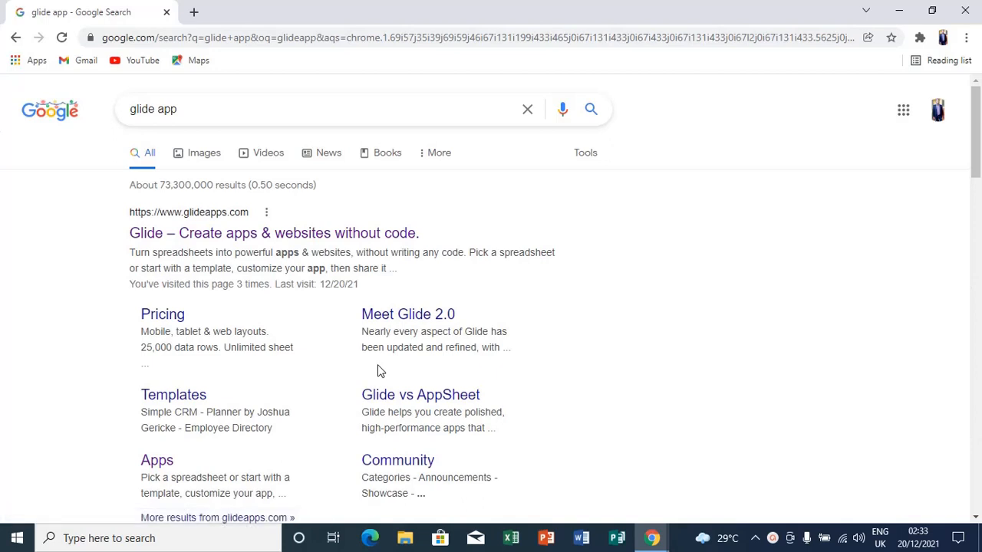
# Open the glideapps.com homepage, fill in the saved work email, and log in.
pyautogui.click(219, 234)
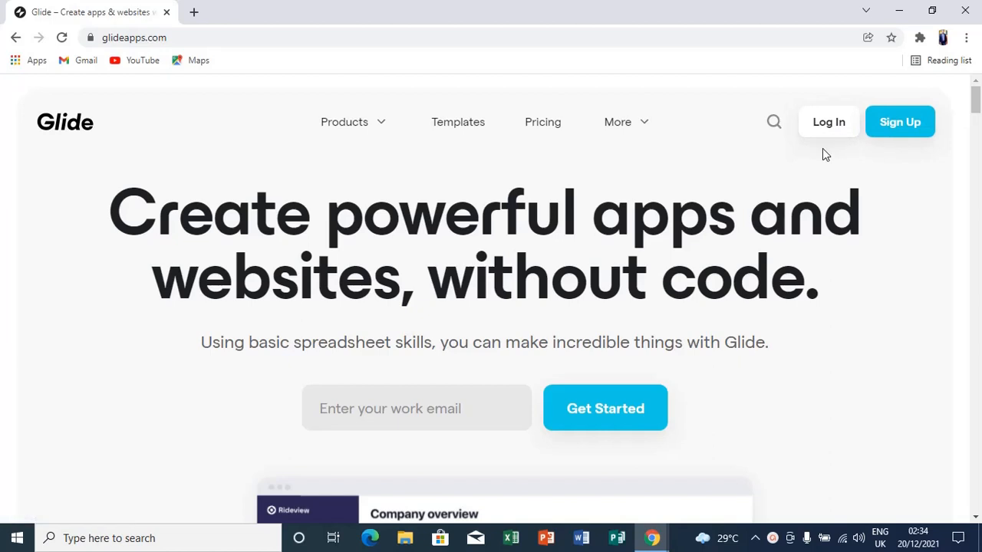
pyautogui.click(472, 403)
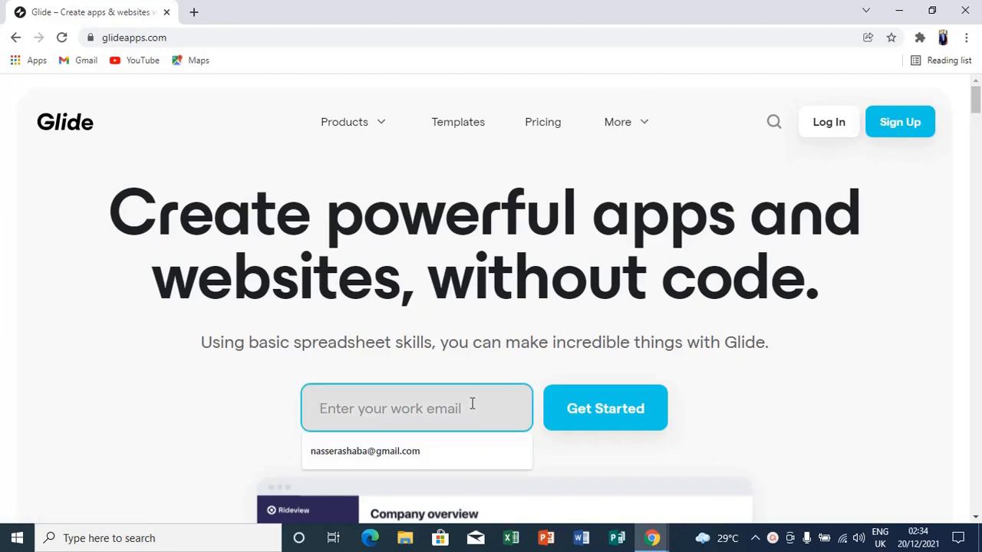
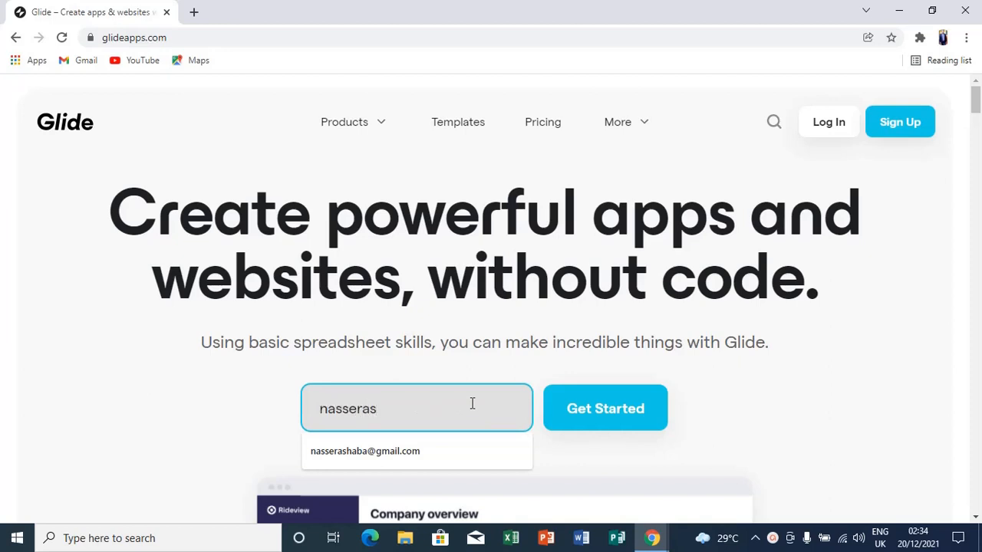
pyautogui.click(408, 457)
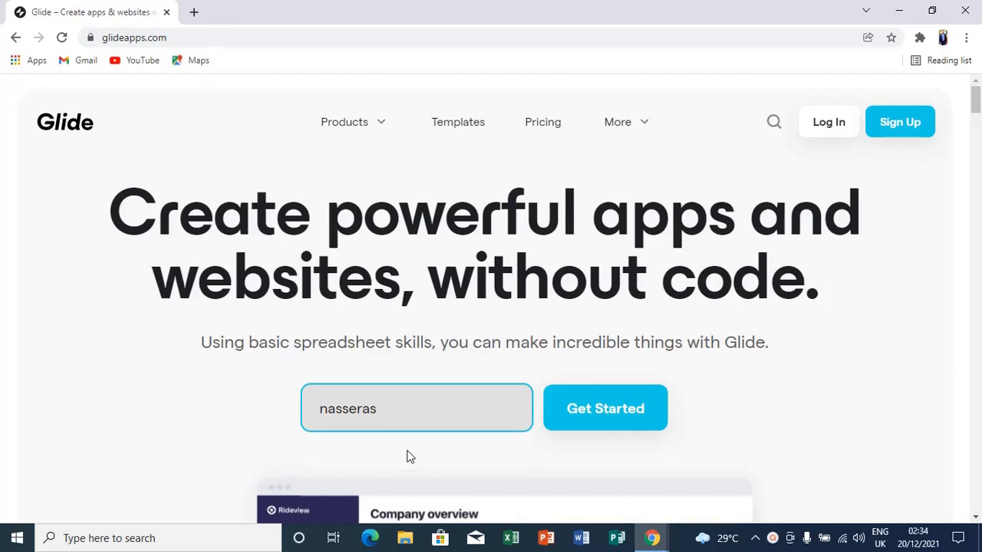
pyautogui.click(828, 125)
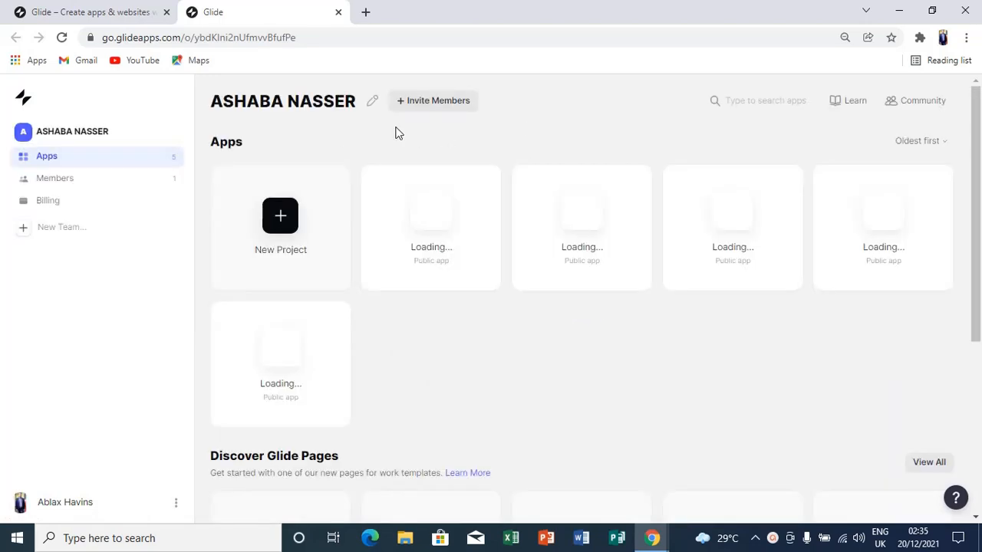
# Start a new project from the New Project tile on the Glide dashboard.
pyautogui.click(281, 220)
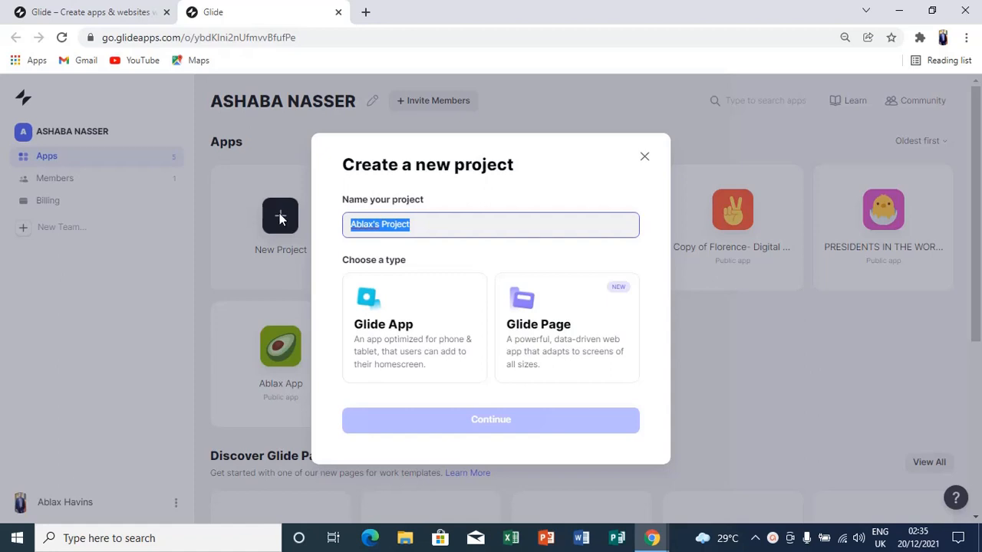
# Name the project 'Food App', choose the Glide App type, and continue.
pyautogui.write('F')
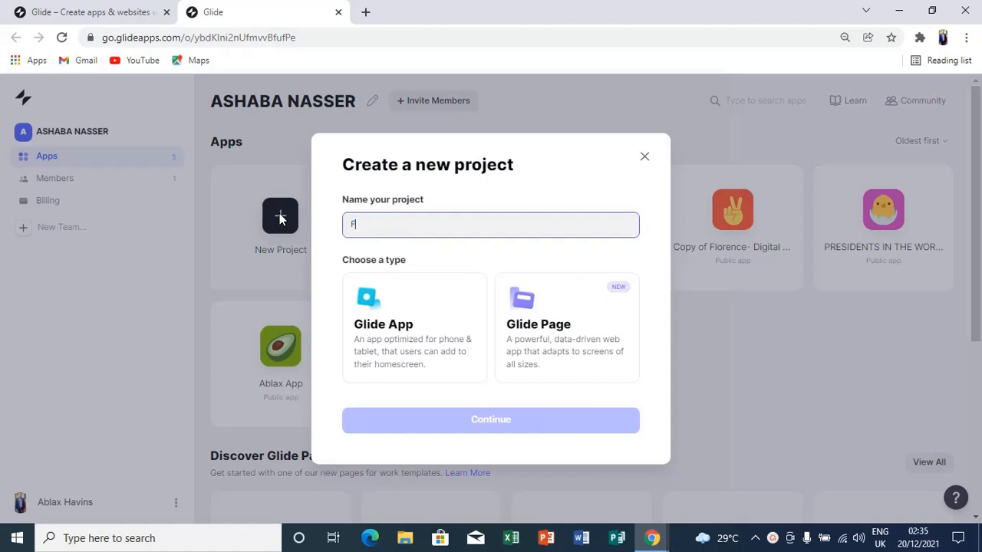
pyautogui.write('ood App')
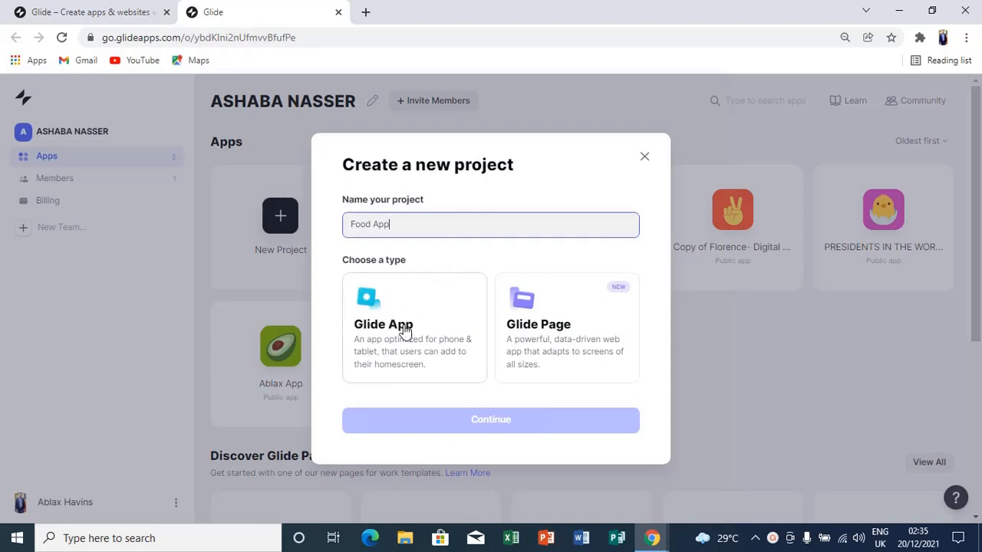
pyautogui.click(420, 304)
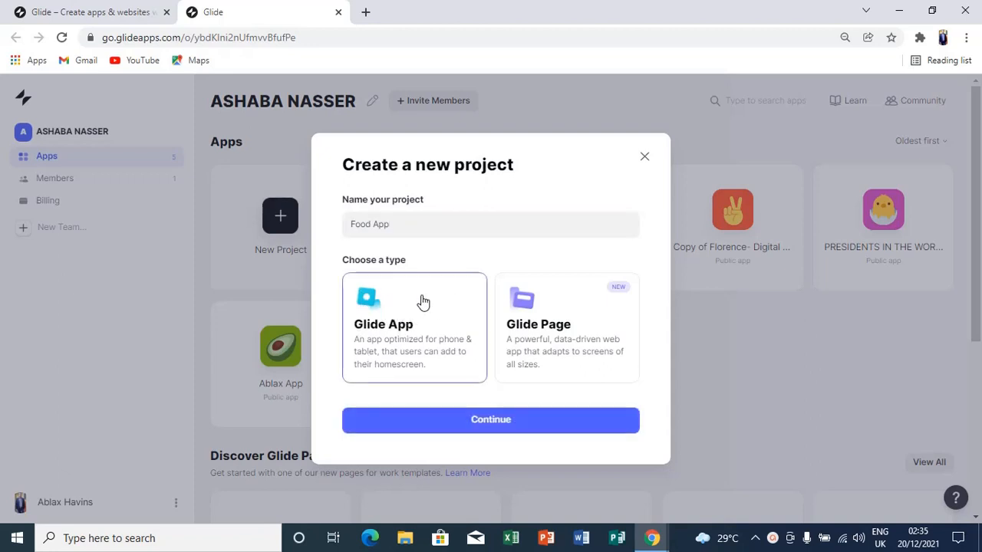
pyautogui.click(516, 428)
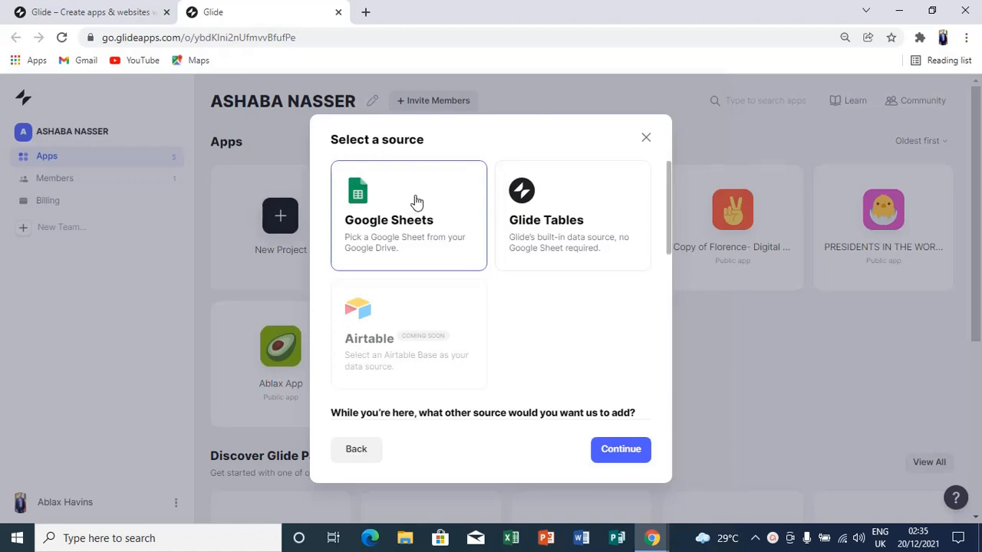
# Use Google Sheets as the data source and select the latest TYPES OF FOODS spreadsheet.
pyautogui.click(624, 459)
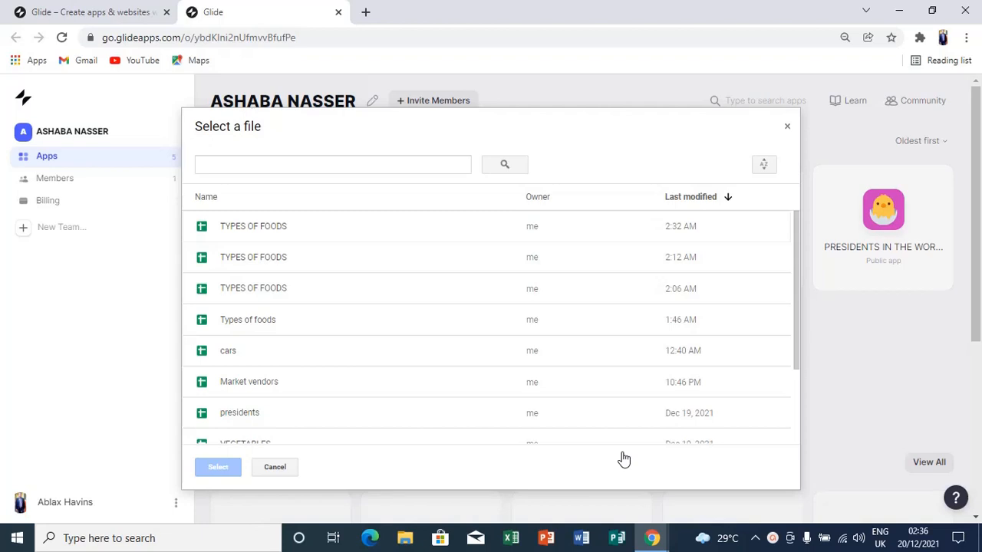
pyautogui.click(274, 230)
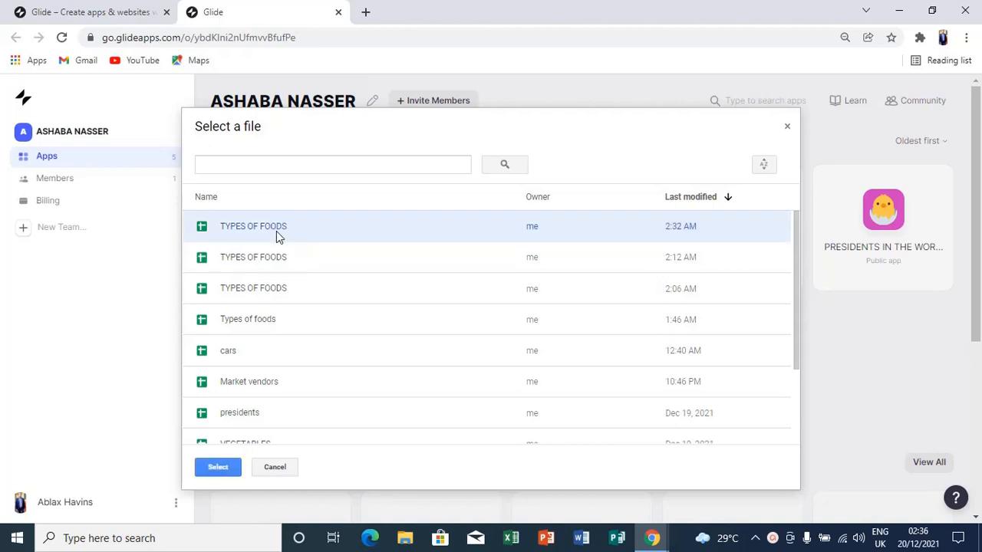
pyautogui.click(223, 470)
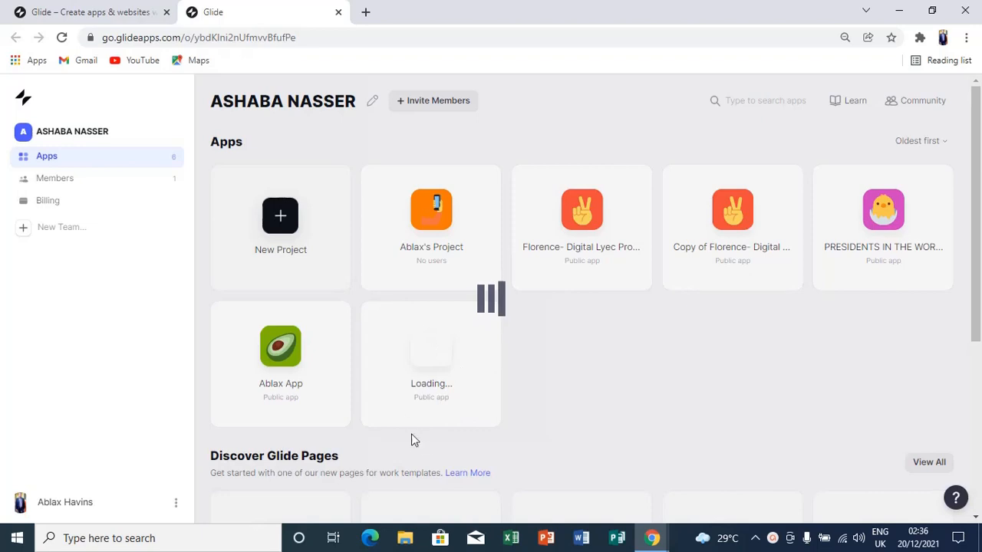
# Open the newly created Food App card in the layout editor.
pyautogui.click(428, 384)
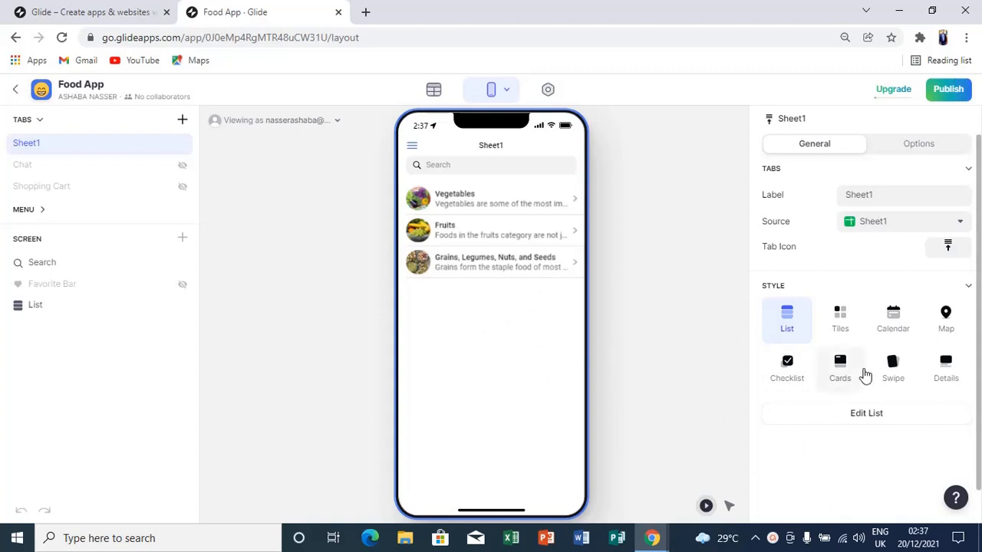
# Set the Sheet1 food category list style to Tiles after trying Cards, Swipe and Details.
pyautogui.click(865, 415)
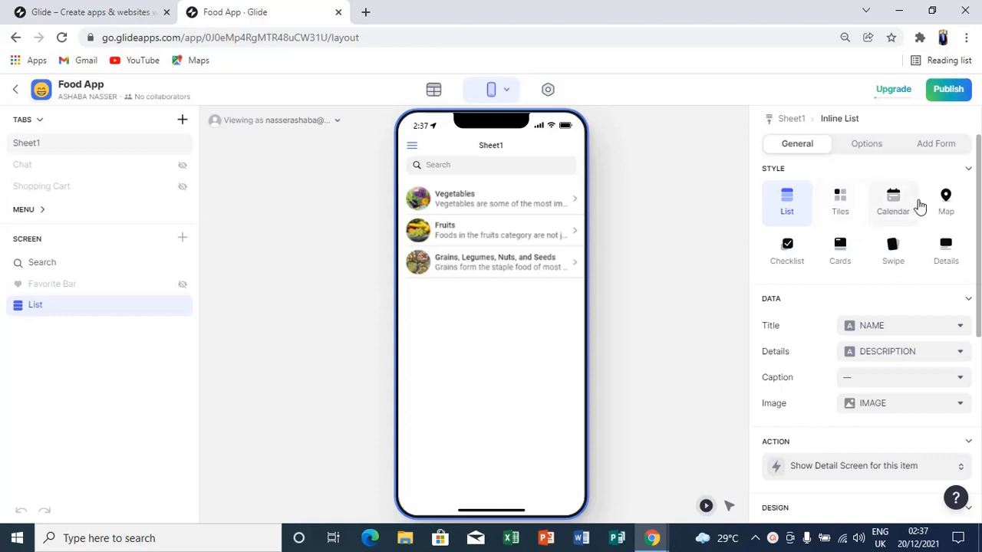
pyautogui.click(836, 209)
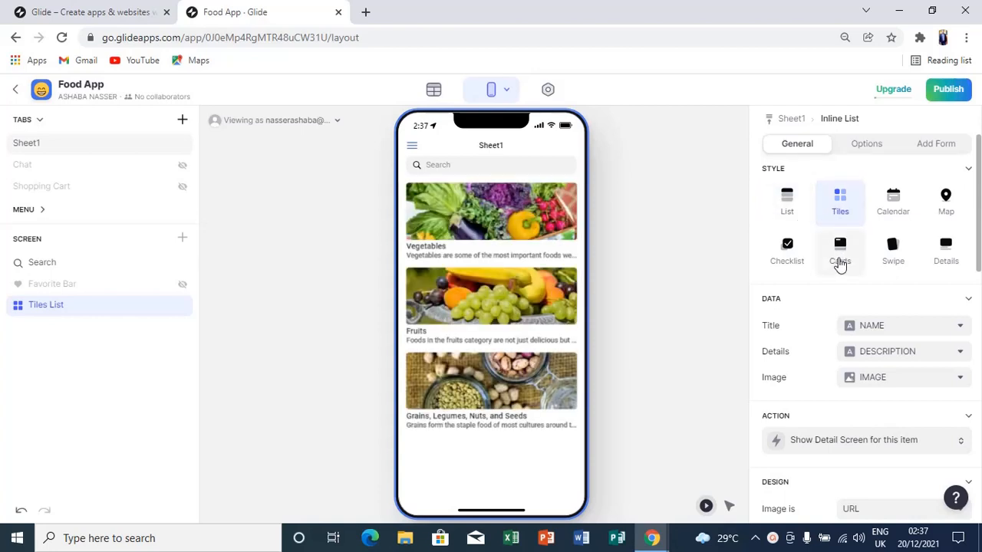
pyautogui.click(840, 263)
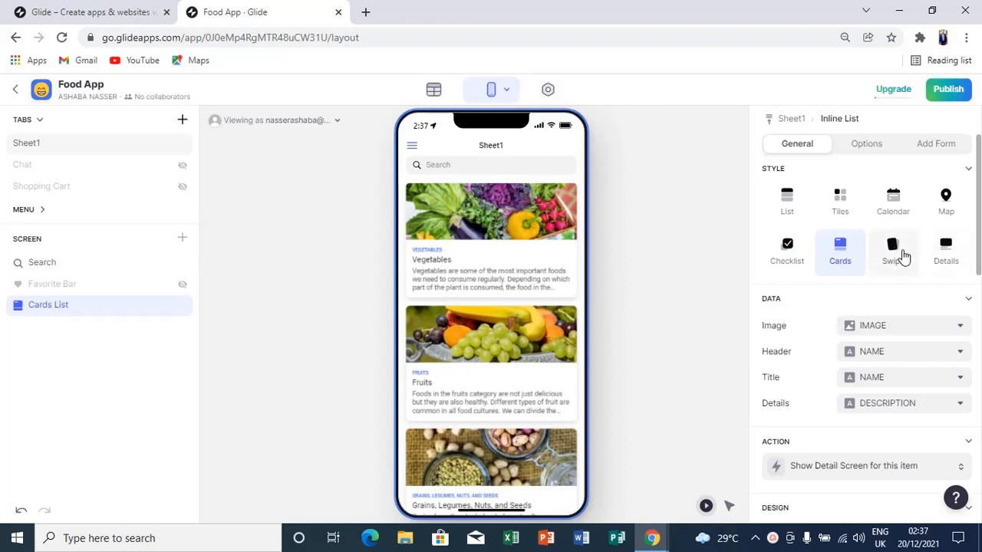
pyautogui.click(895, 257)
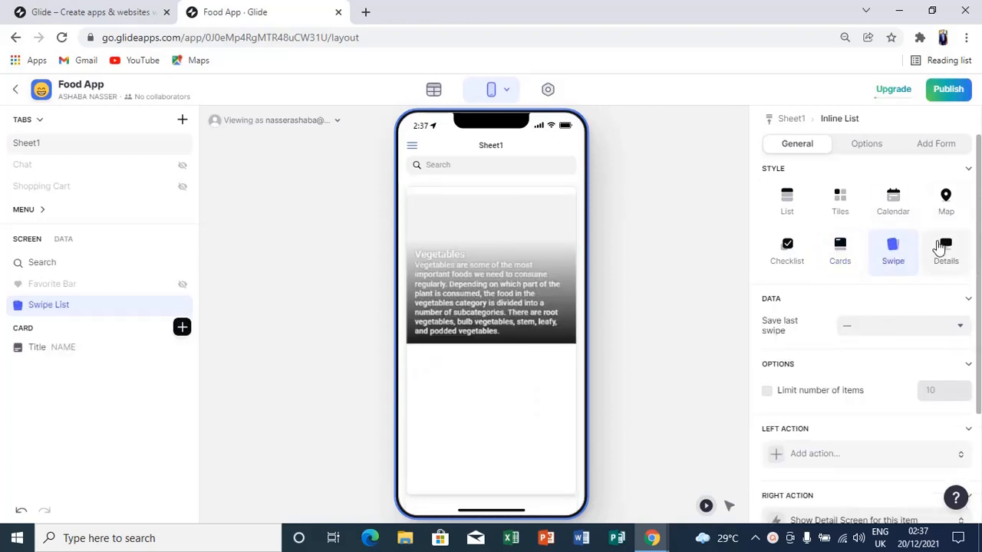
pyautogui.click(945, 253)
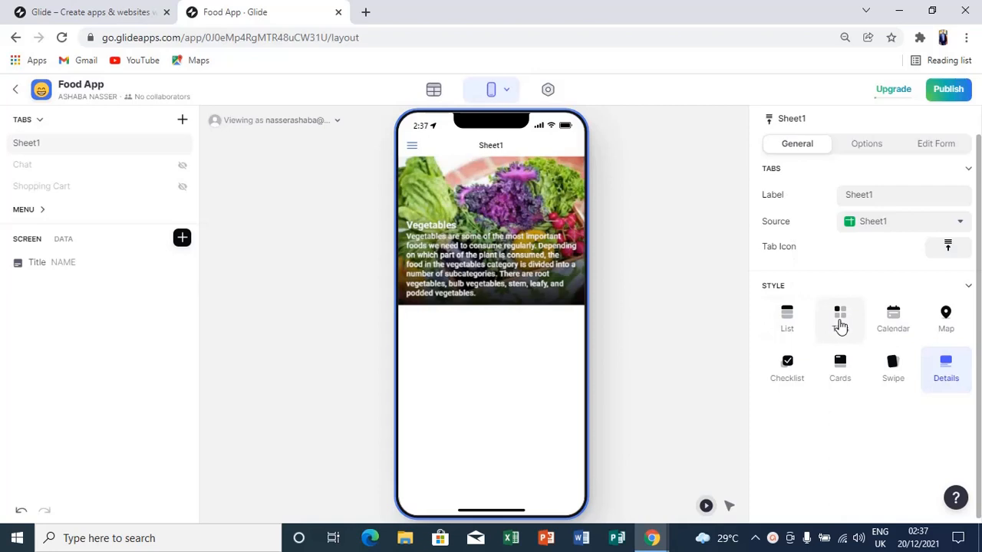
pyautogui.click(840, 321)
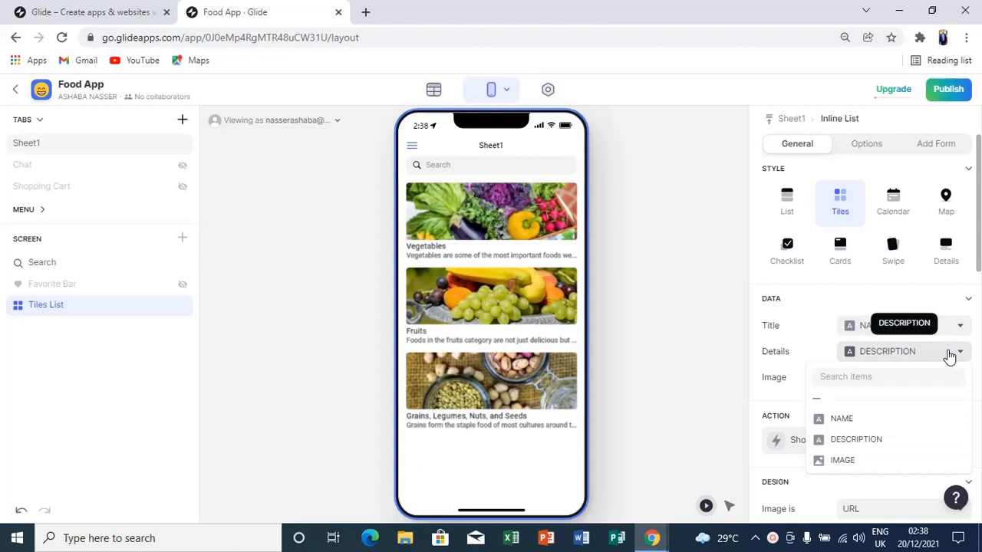
# Set the tile Details field to the blank '—' option instead of DESCRIPTION.
pyautogui.click(959, 354)
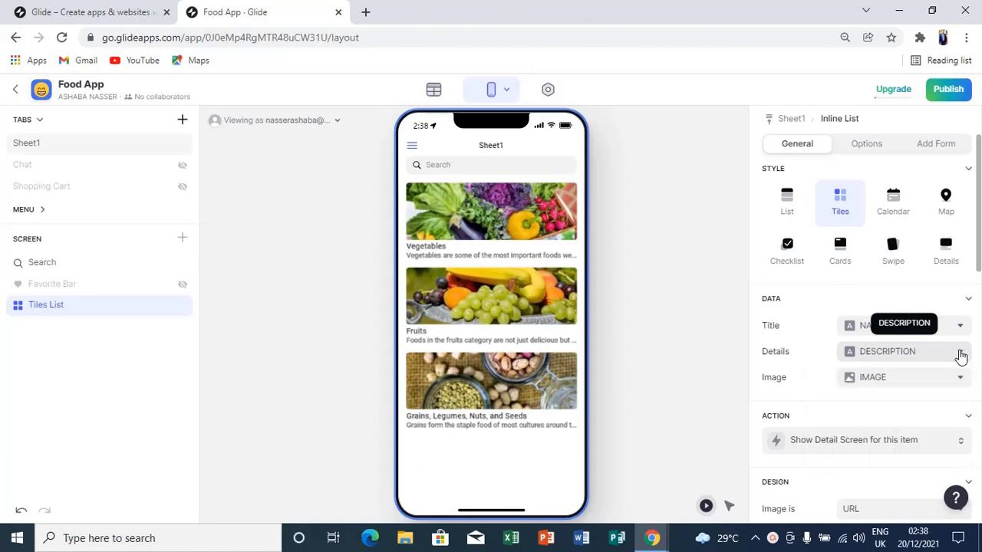
pyautogui.click(959, 354)
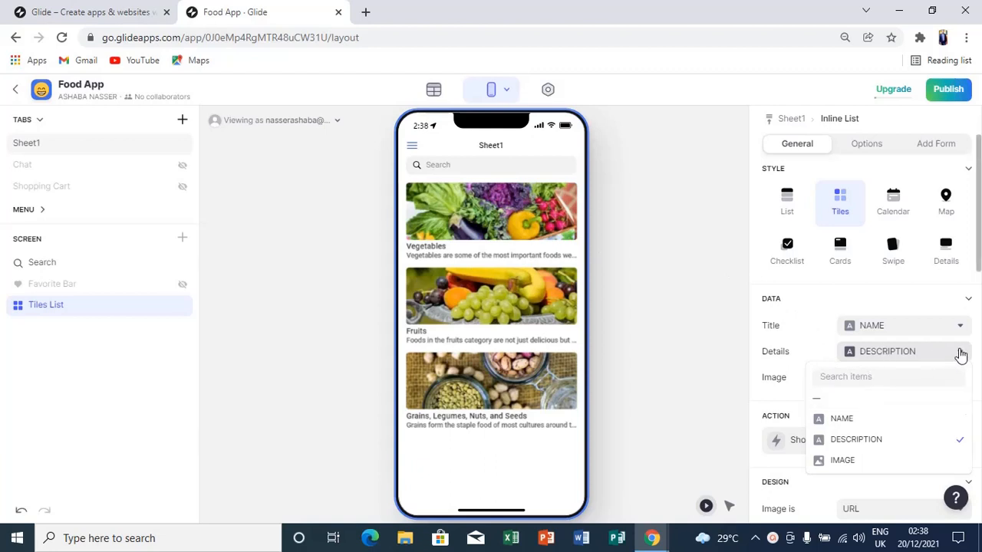
pyautogui.click(961, 354)
pyautogui.click(961, 354)
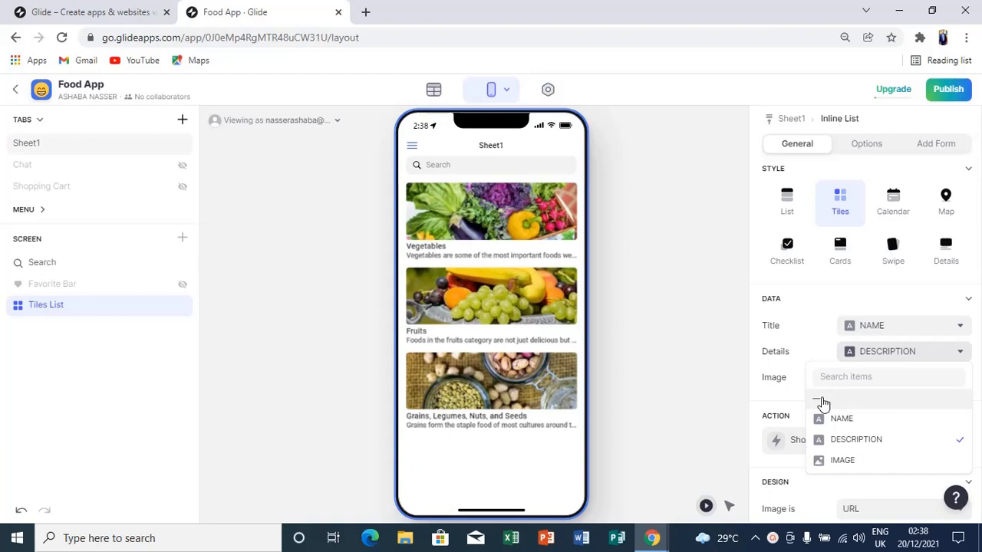
pyautogui.click(822, 402)
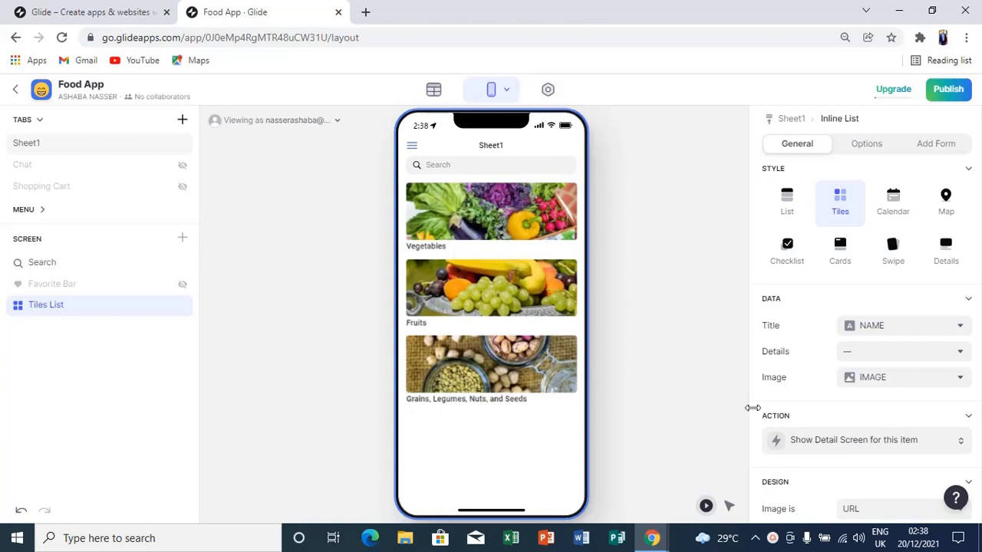
pyautogui.scroll(-4, 979, 434)
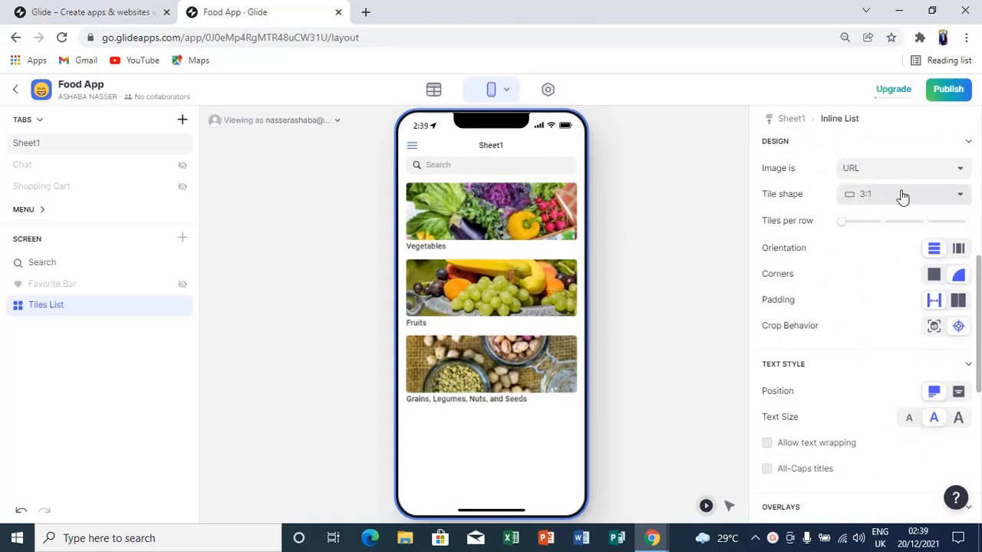
# Change the tile shape to 3:2 after briefly trying Square.
pyautogui.click(941, 199)
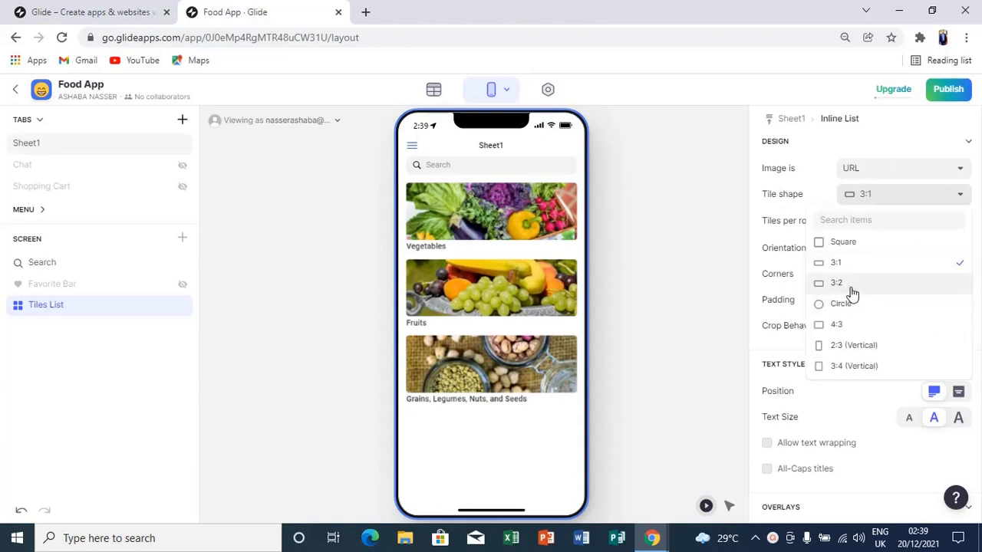
pyautogui.click(843, 242)
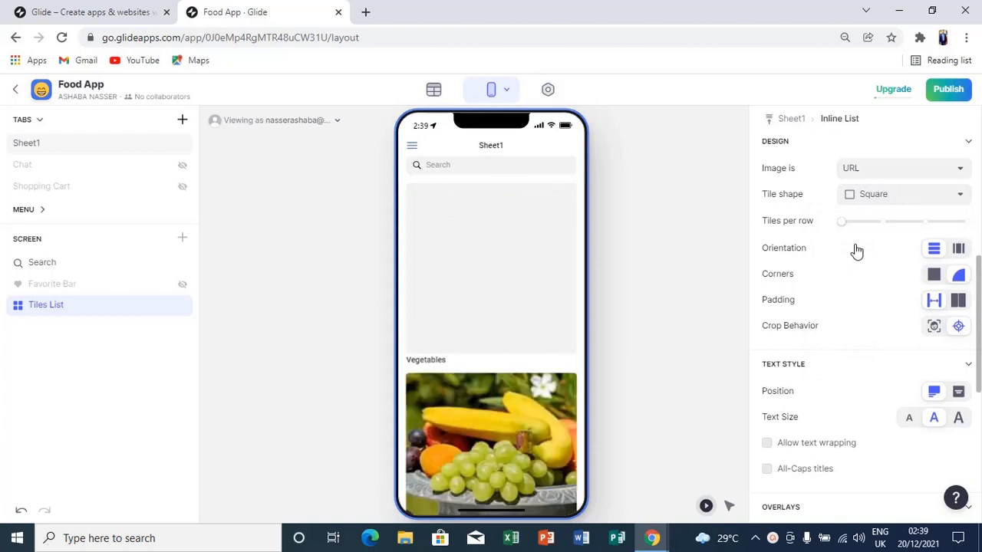
pyautogui.click(959, 197)
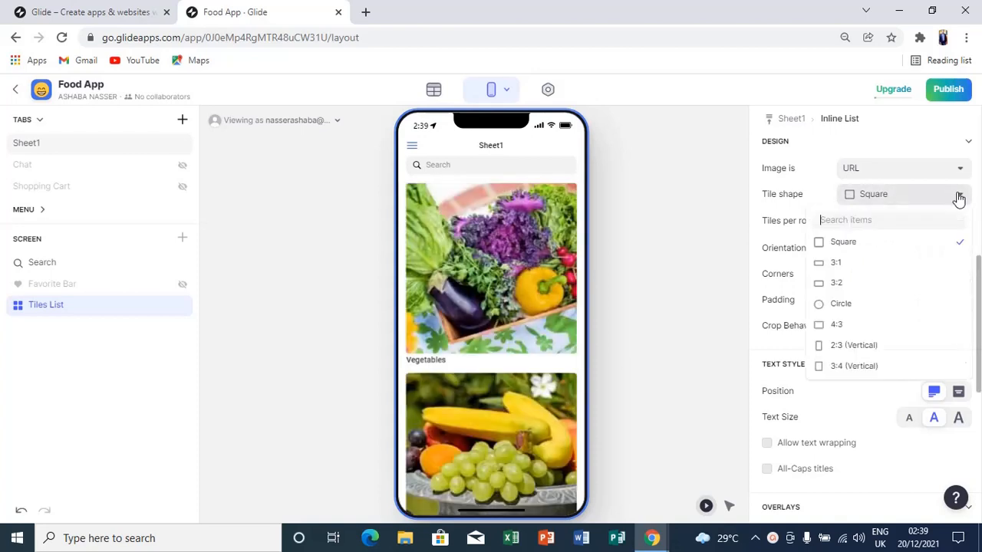
pyautogui.click(863, 284)
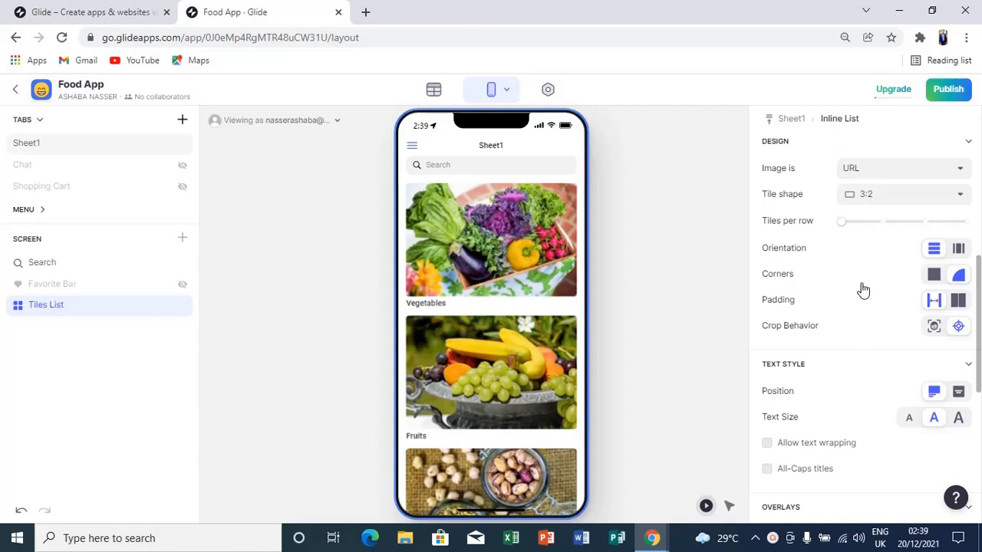
# Set Tiles per row to 1 after trying 2 and 3.
pyautogui.click(878, 222)
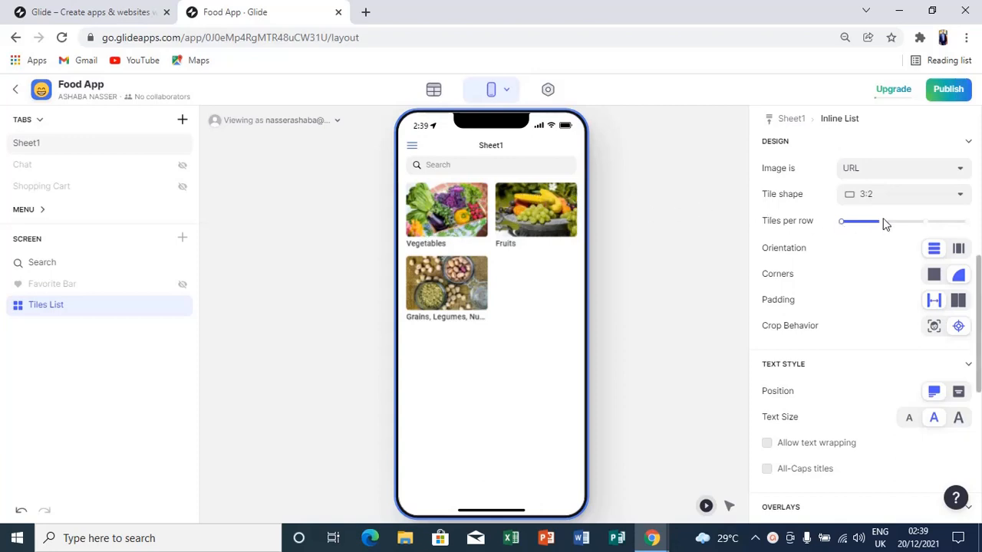
pyautogui.click(841, 224)
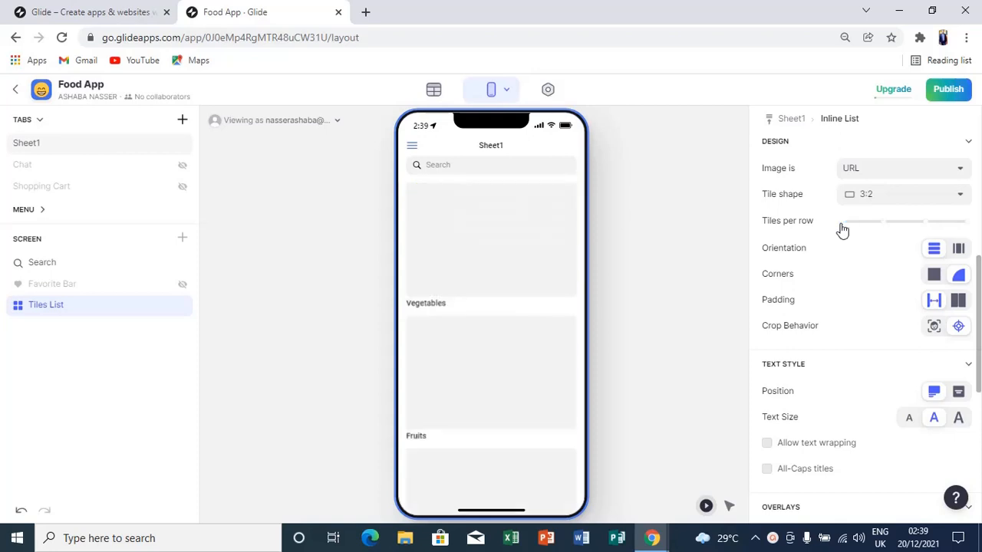
pyautogui.click(886, 230)
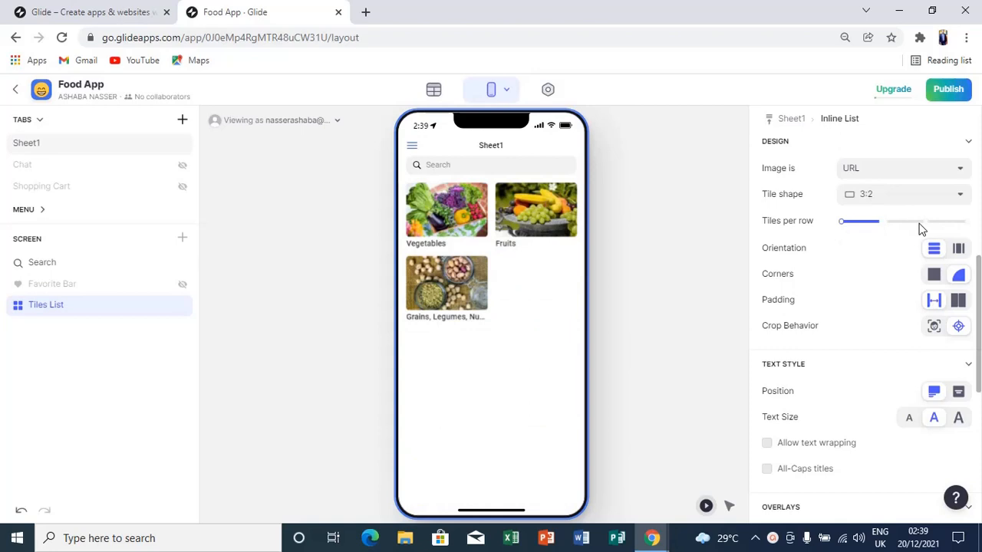
pyautogui.click(921, 224)
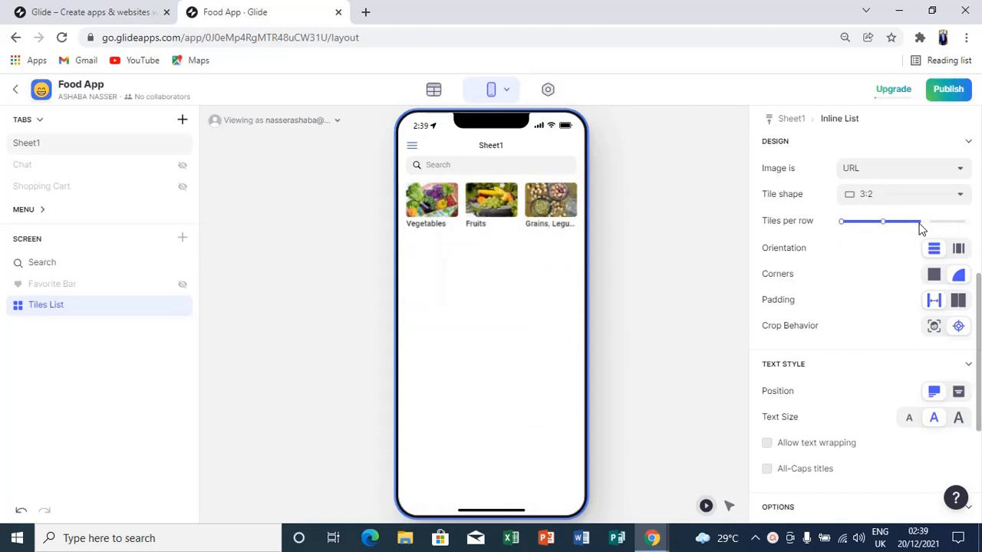
pyautogui.click(880, 221)
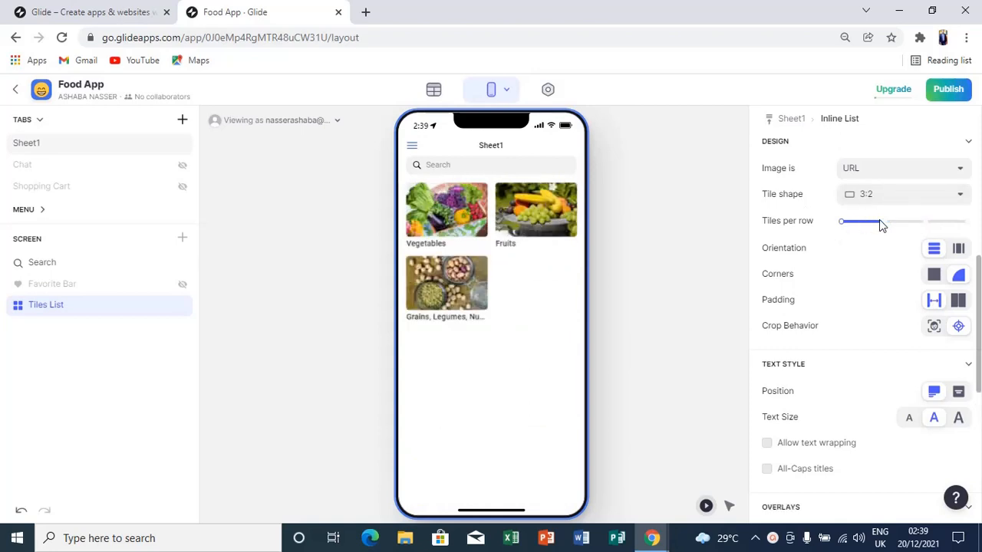
pyautogui.click(844, 224)
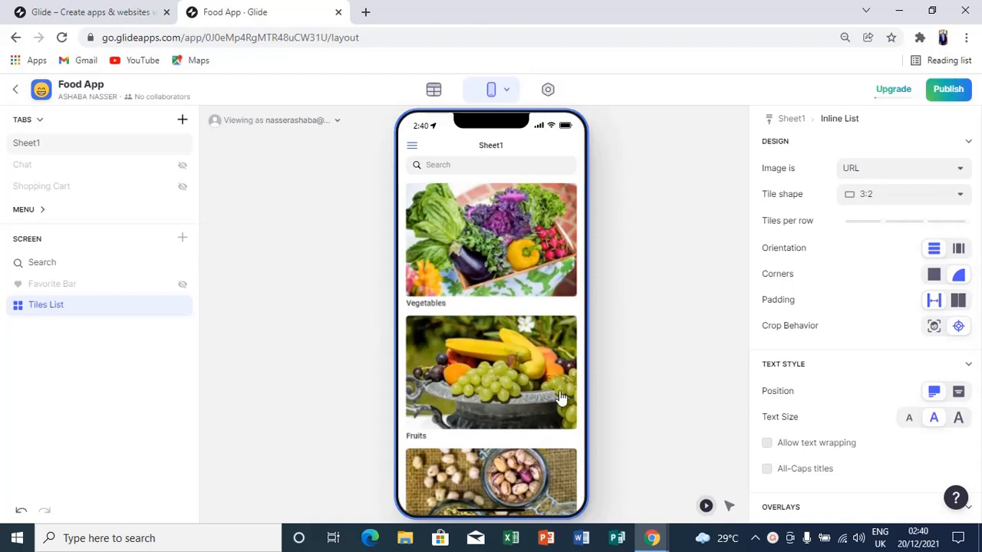
# Switch the tile names to the Large text size.
pyautogui.click(957, 419)
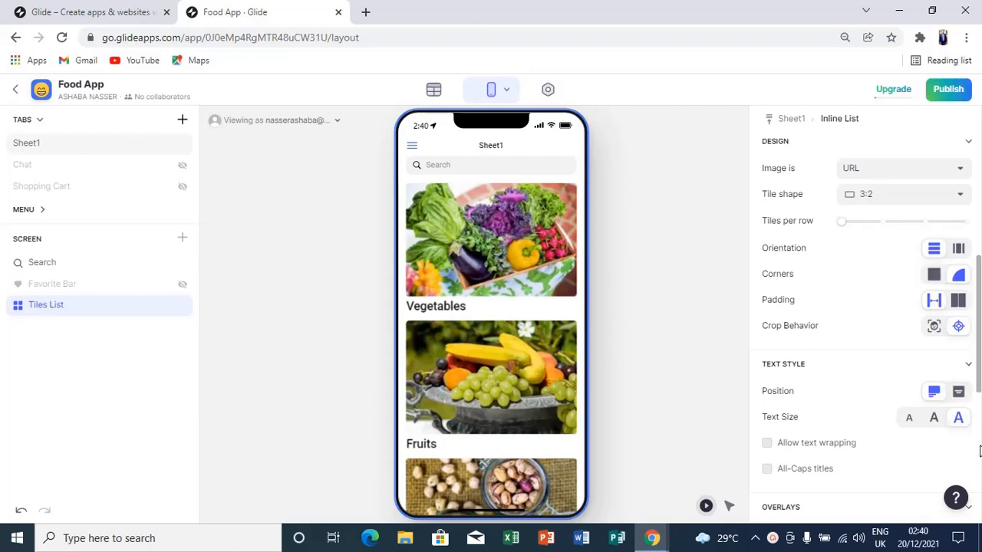
pyautogui.scroll(-5, 980, 461)
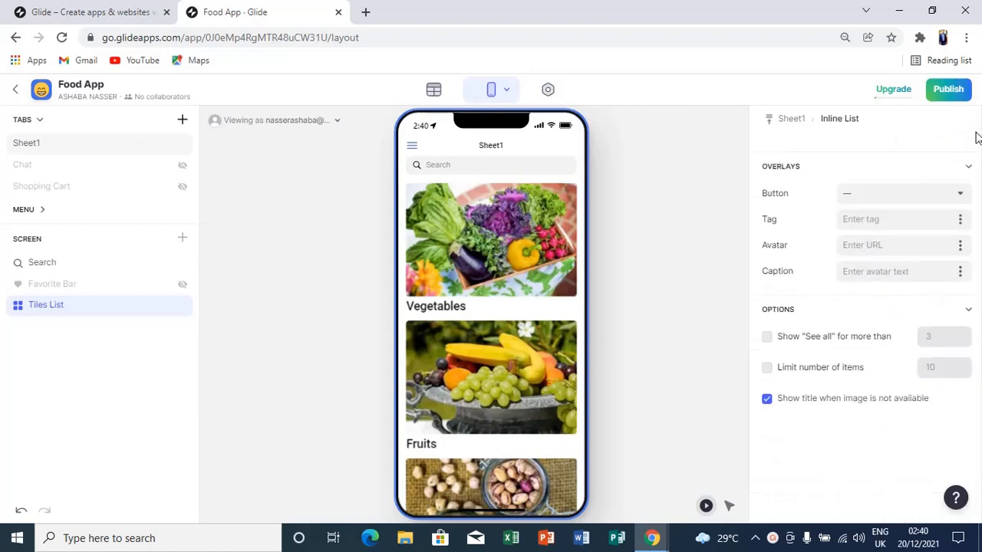
pyautogui.scroll(4, 978, 180)
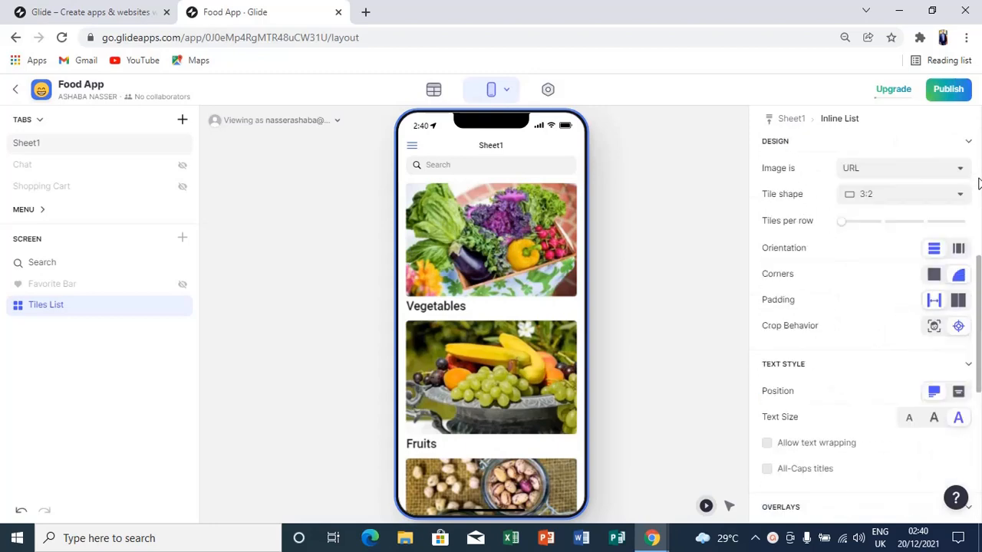
pyautogui.scroll(5, 978, 183)
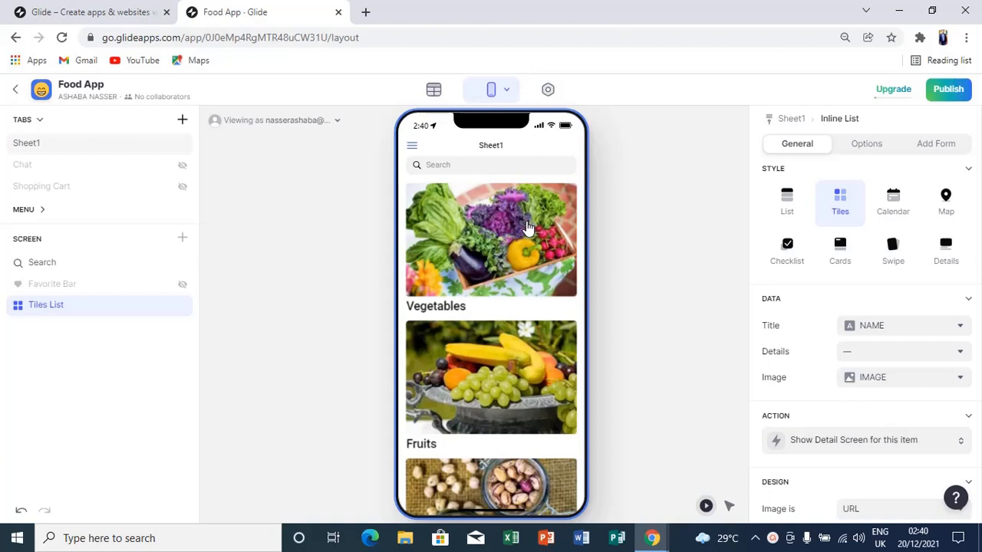
# Open the Vegetables detail screen, review its title options without changing them, and return to the tiles list.
pyautogui.click(526, 228)
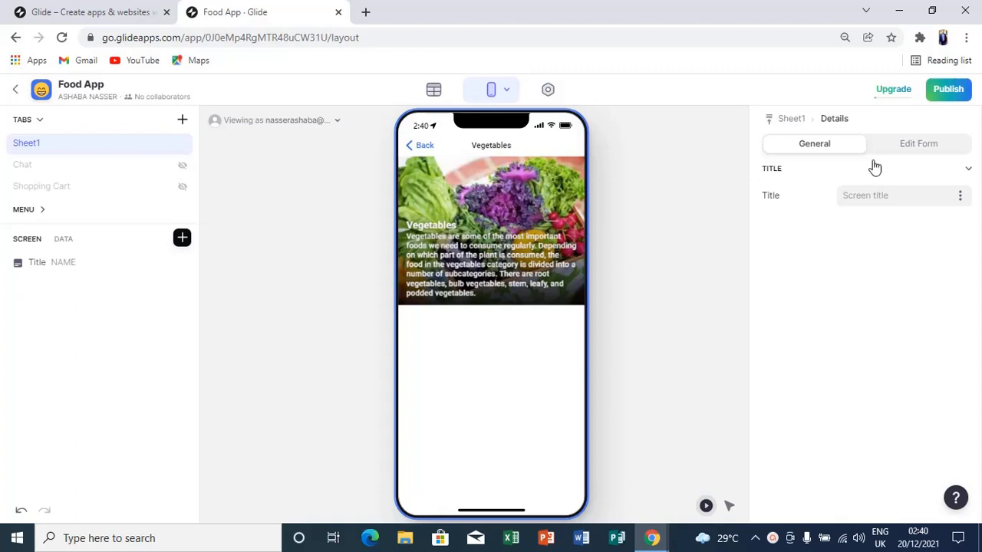
pyautogui.click(917, 157)
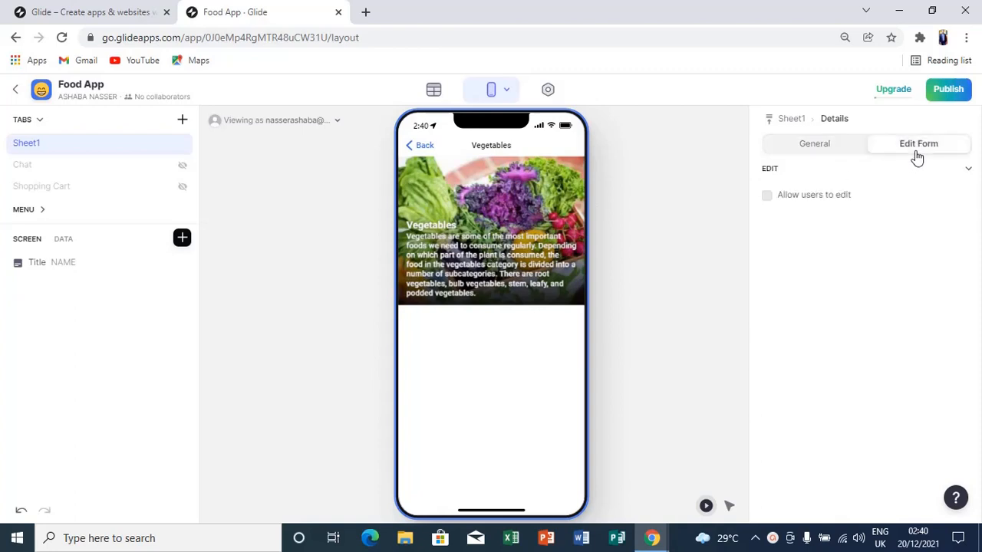
pyautogui.click(843, 152)
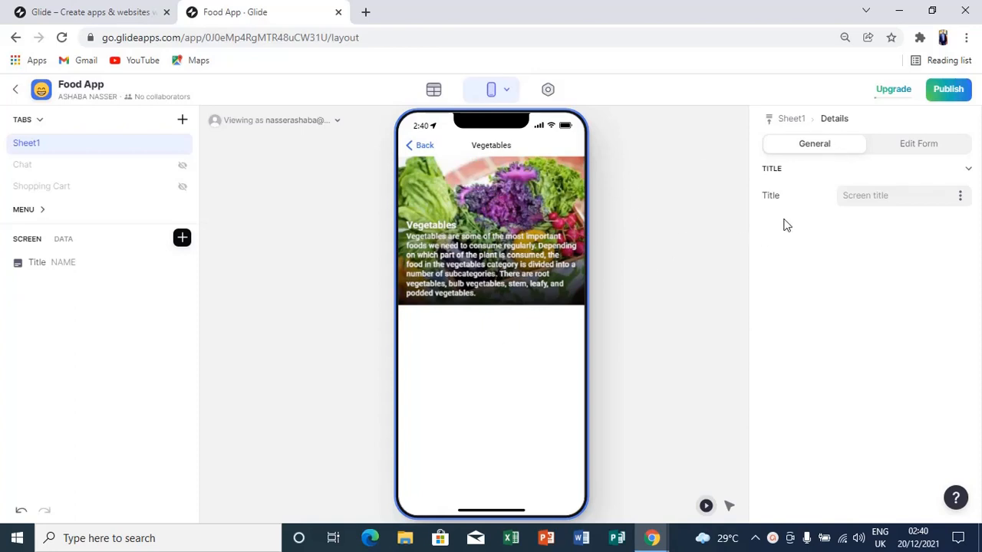
pyautogui.click(960, 197)
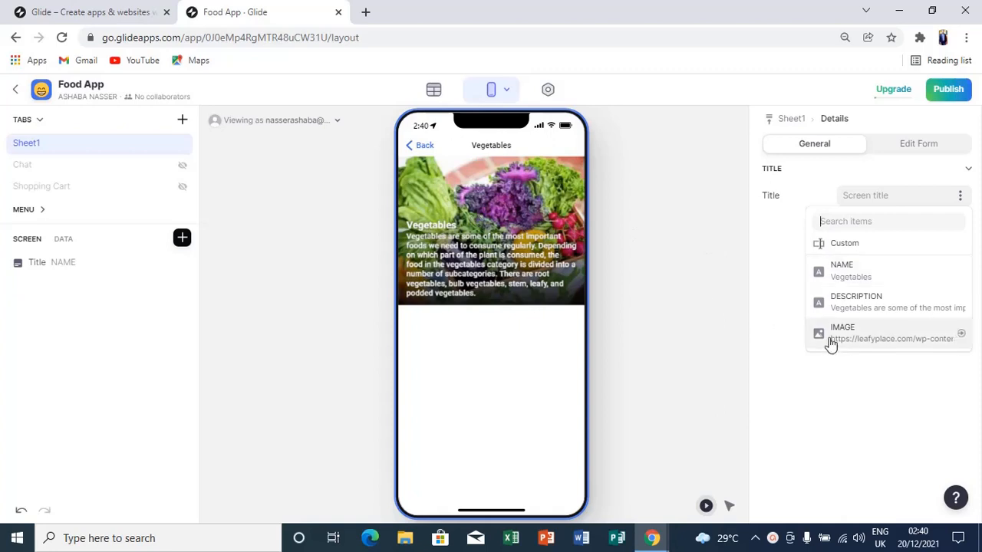
pyautogui.click(790, 257)
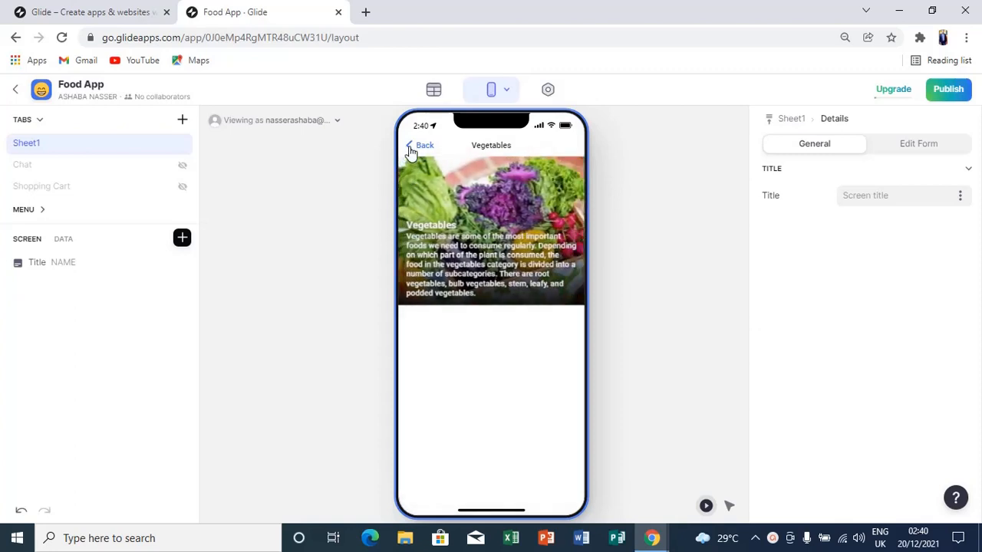
pyautogui.click(411, 147)
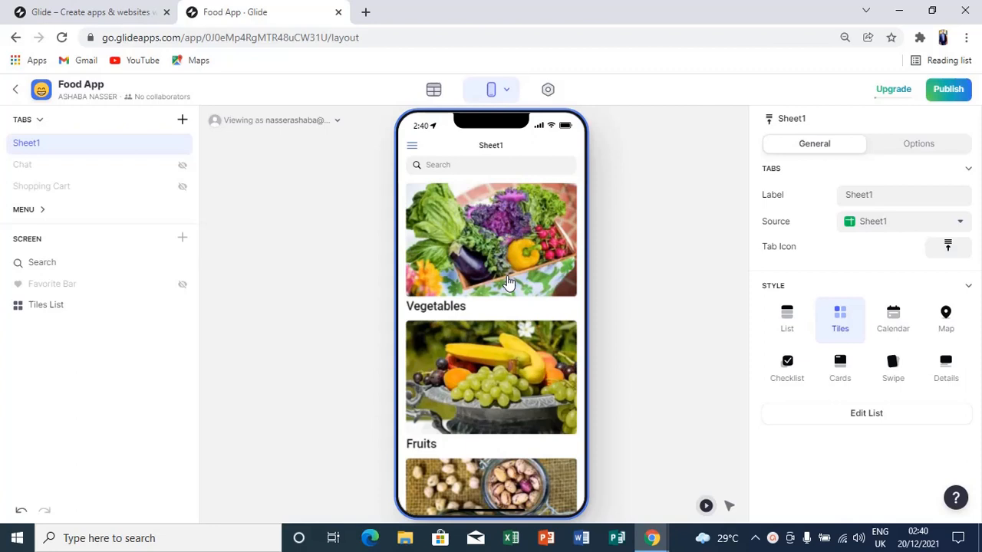
# Turn on 'Allow users to edit' in the Vegetables detail screen's Edit Form, then return to the tiles.
pyautogui.click(509, 282)
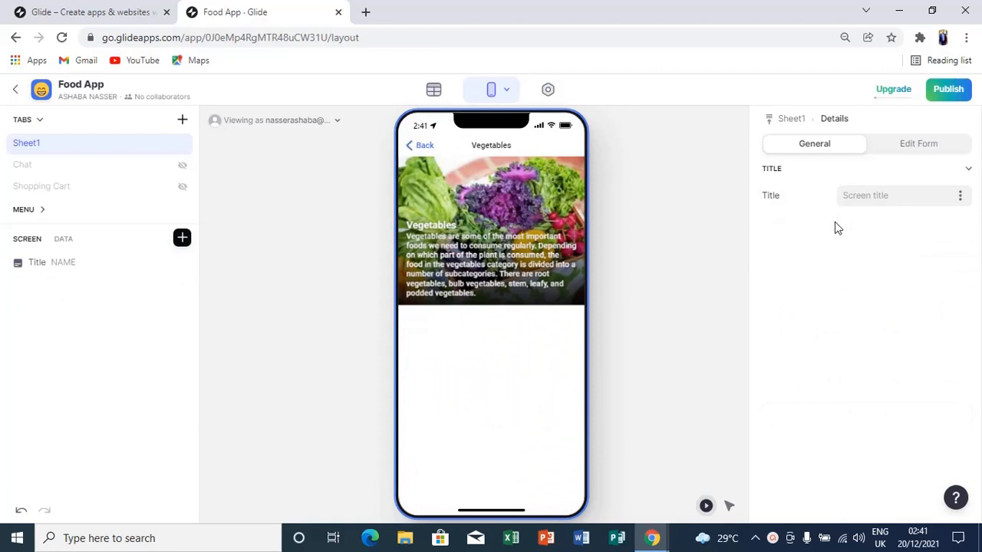
pyautogui.click(916, 146)
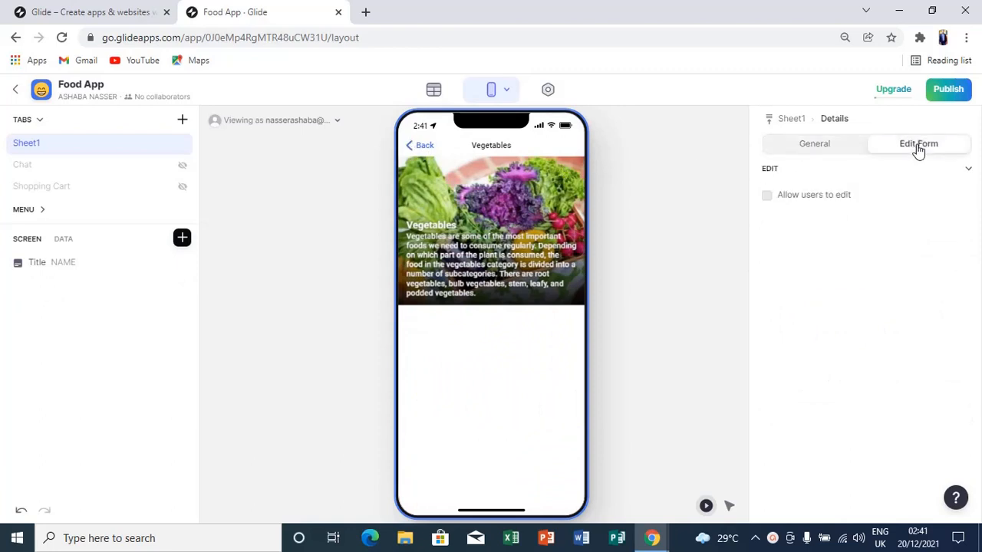
pyautogui.click(769, 199)
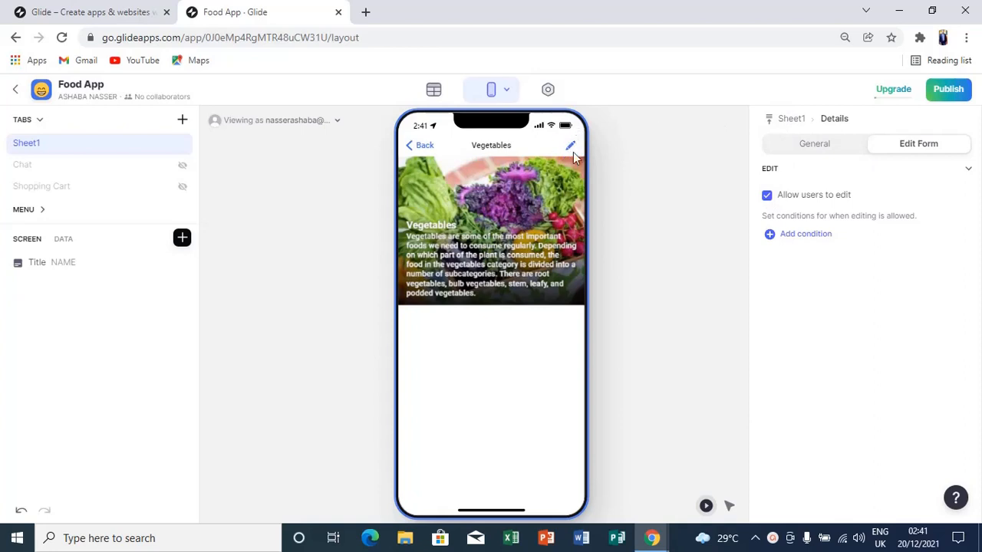
pyautogui.click(767, 196)
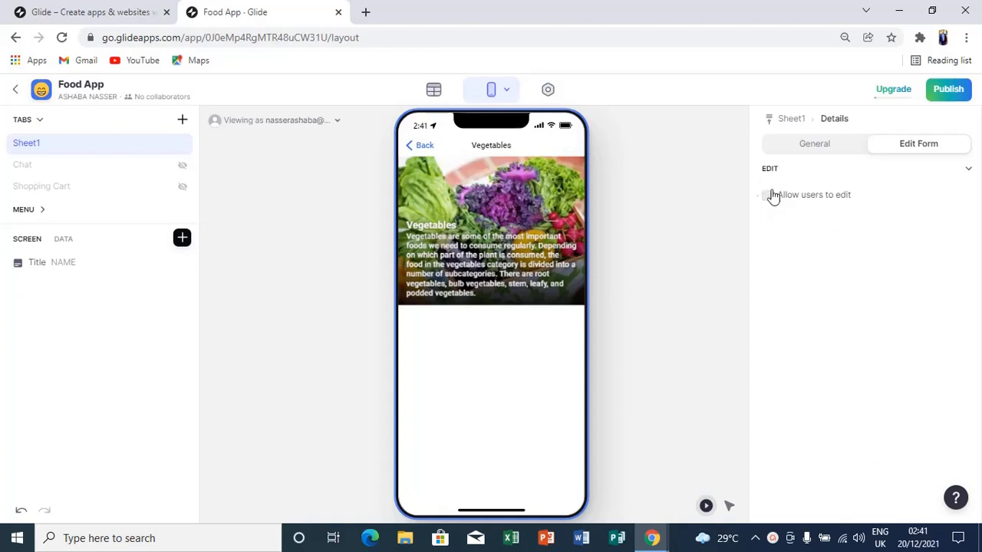
pyautogui.click(767, 197)
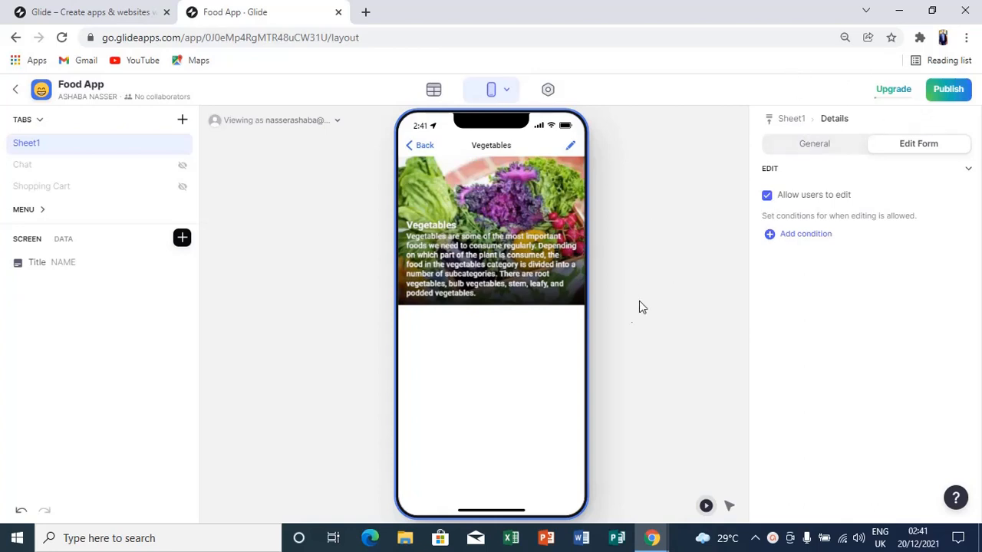
pyautogui.click(418, 148)
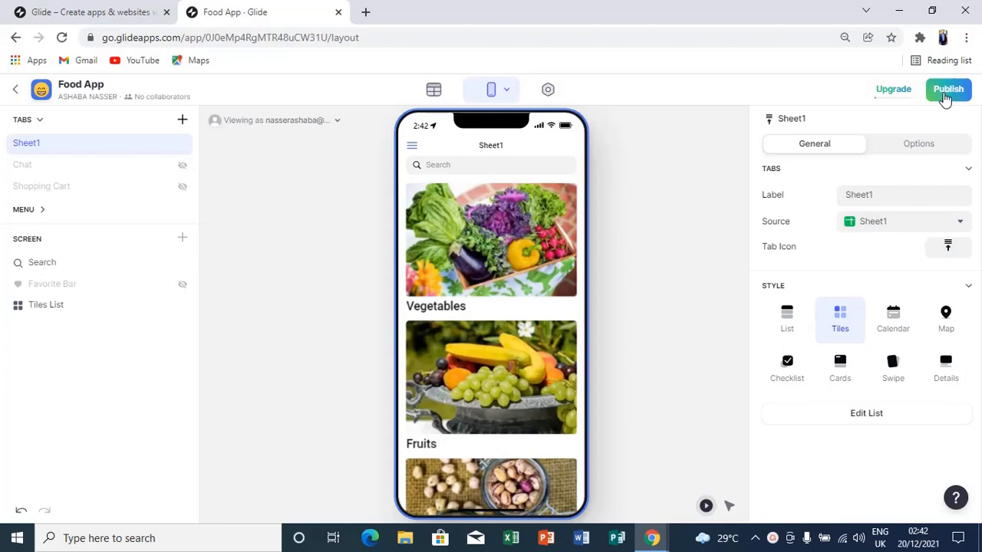
# Publish the Food App from the Publish dialog.
pyautogui.click(946, 98)
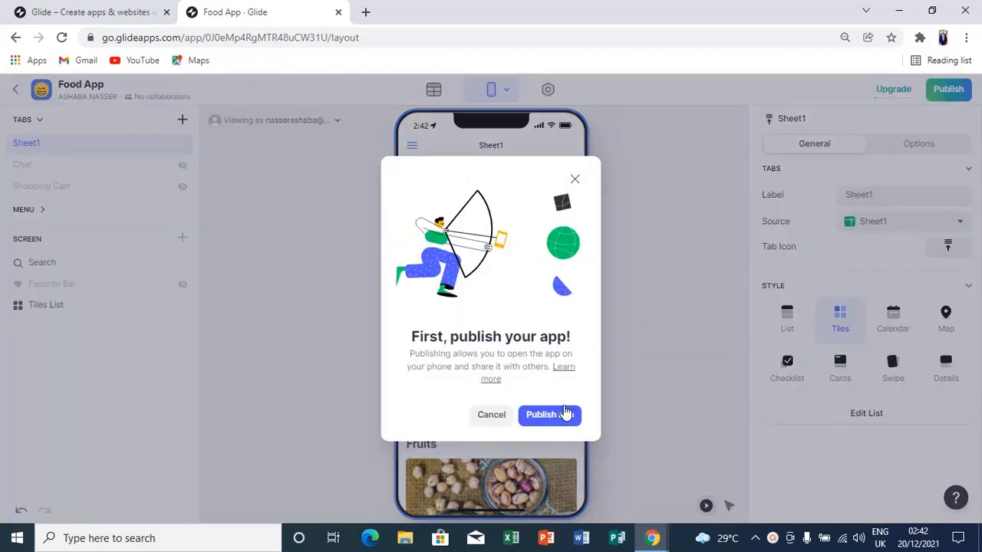
pyautogui.click(562, 415)
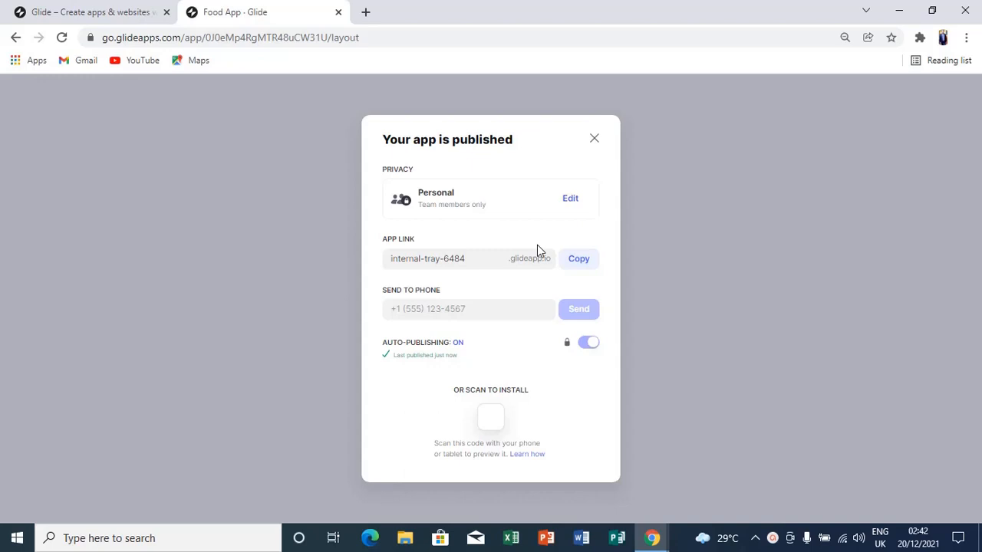
# Open the Food App's Privacy settings from the published dialog, retrying when the page fails to load.
pyautogui.click(568, 200)
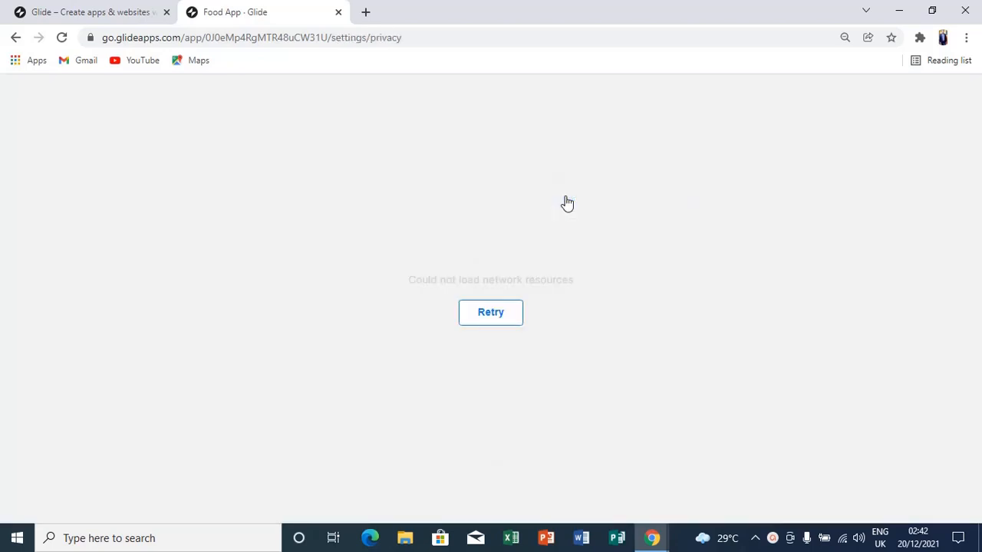
pyautogui.click(484, 314)
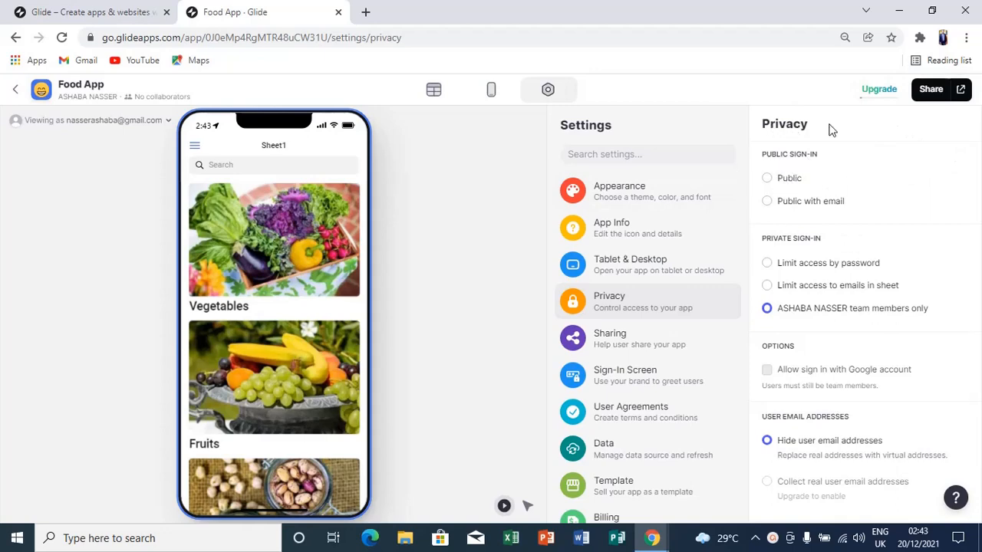
# Set the app's privacy to plain Public sign-in, briefly trying Public with email first.
pyautogui.click(767, 178)
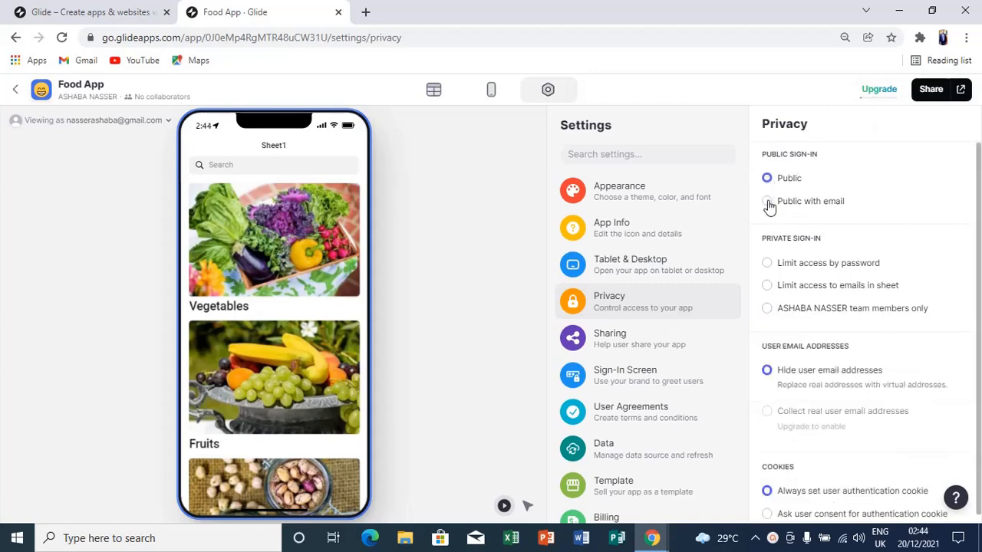
pyautogui.click(768, 203)
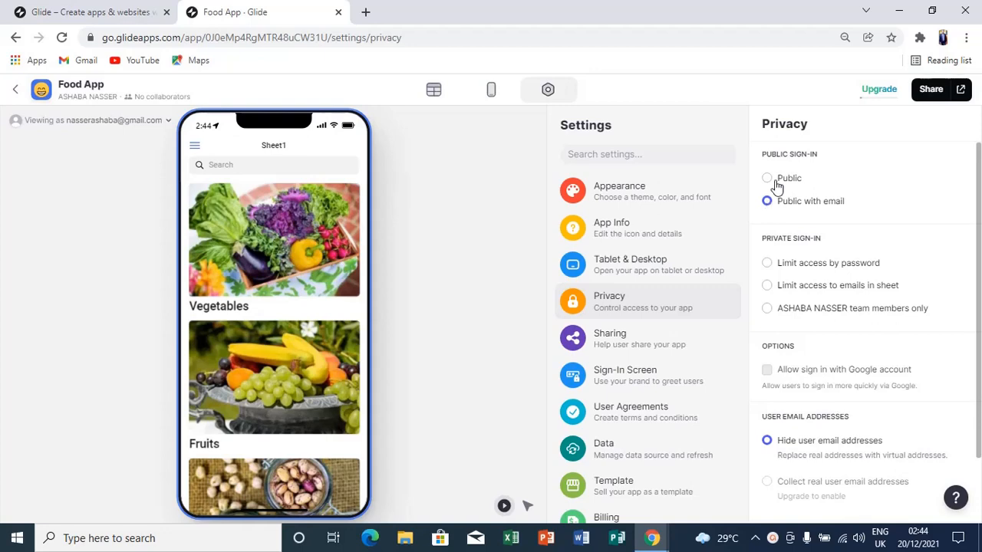
pyautogui.click(767, 181)
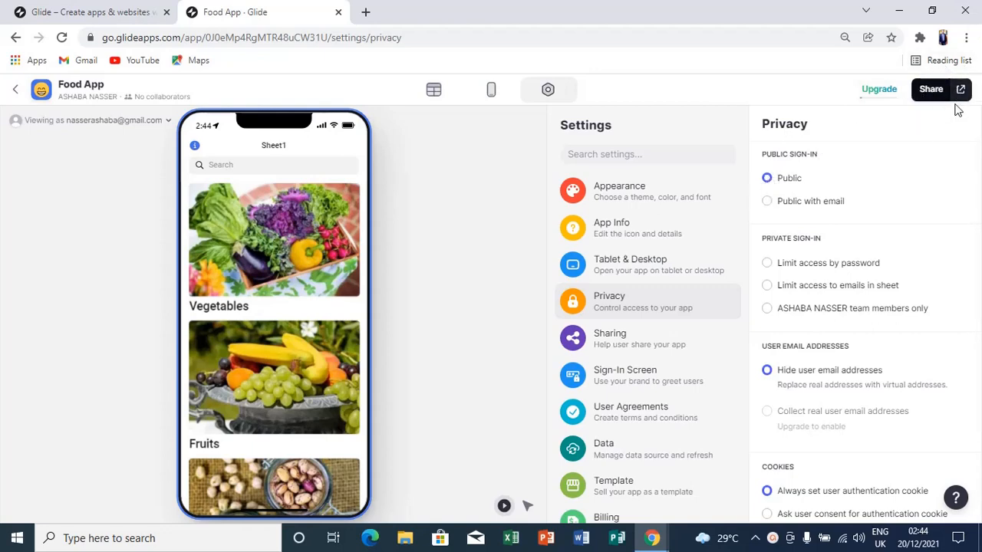
# Open the published app's sharing details and send the app link to a phone number.
pyautogui.click(929, 92)
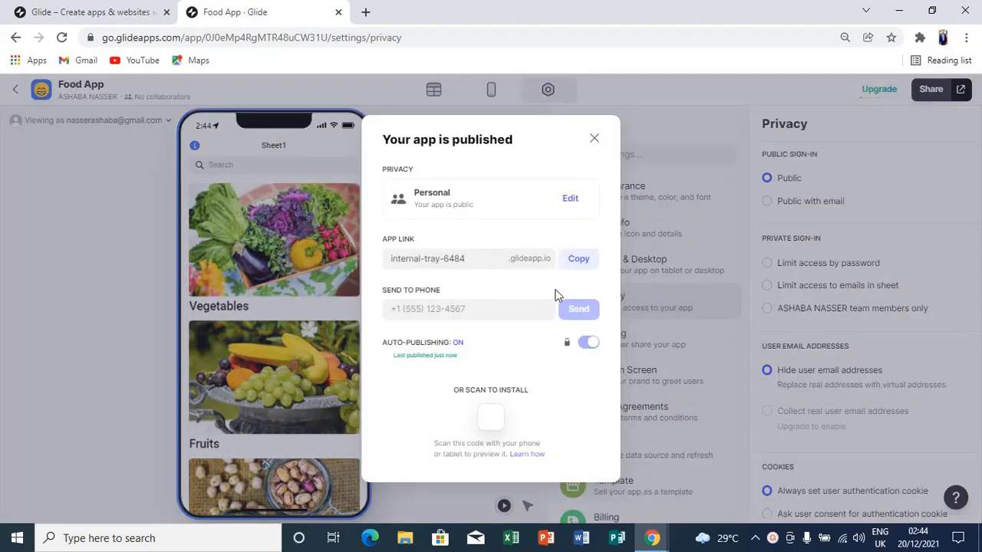
pyautogui.click(474, 259)
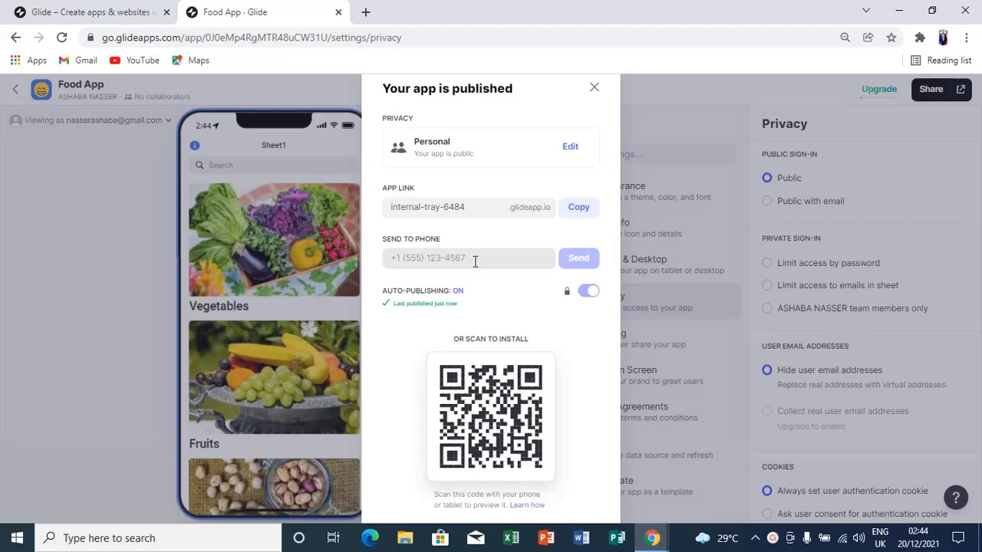
pyautogui.write('2')
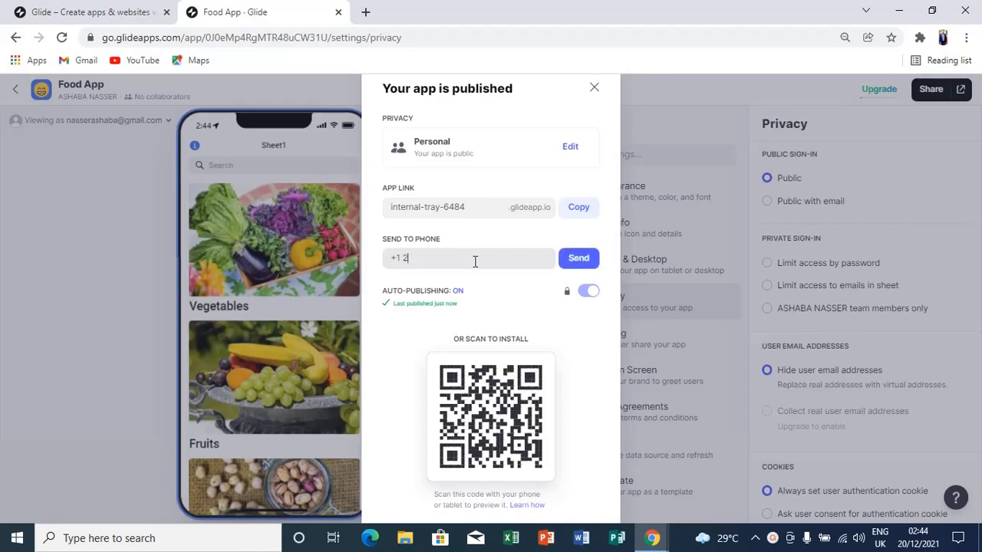
pyautogui.press('BackSpace')
pyautogui.press('BackSpace')
pyautogui.click(577, 266)
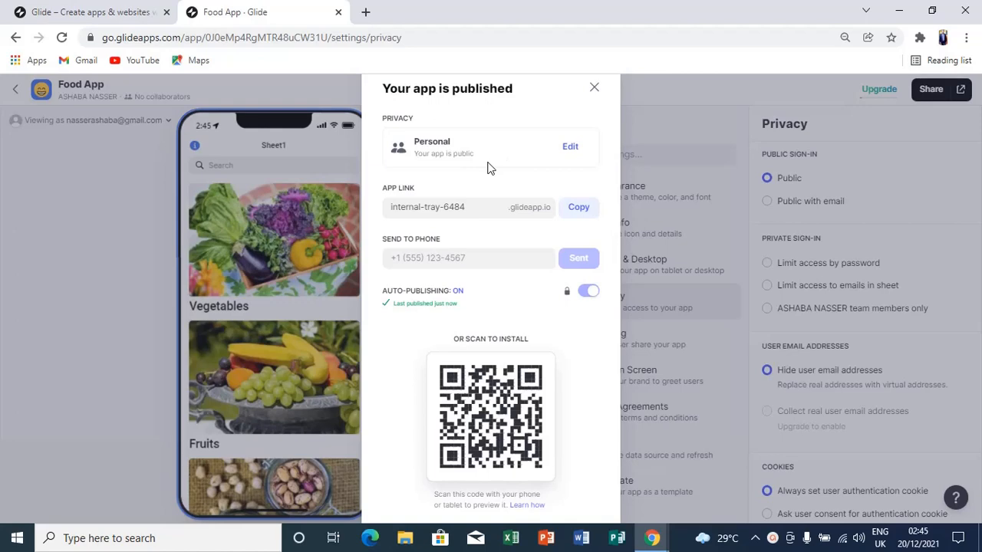
# Re-enter the phone number, resend the app link, and close the 'Your app is published' dialog.
pyautogui.click(470, 259)
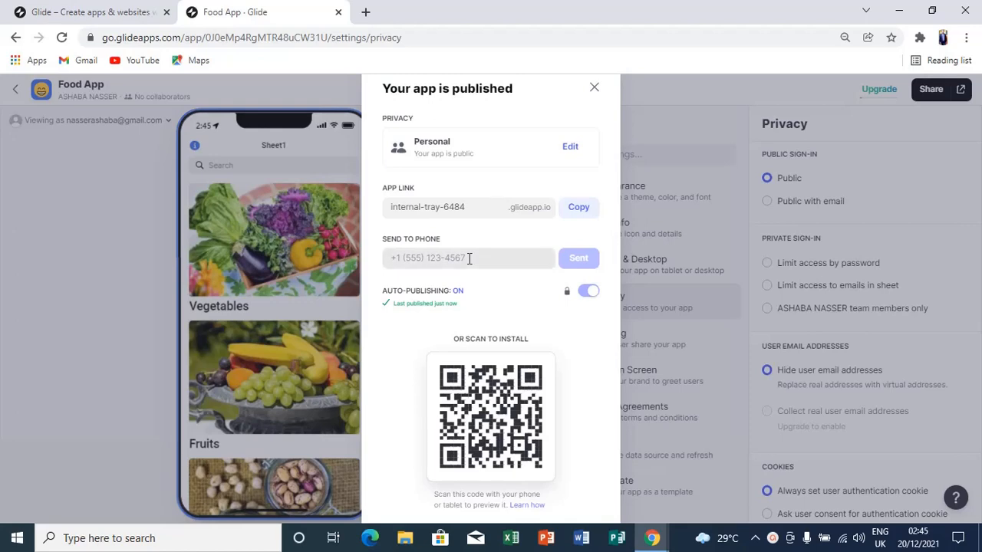
pyautogui.write('256')
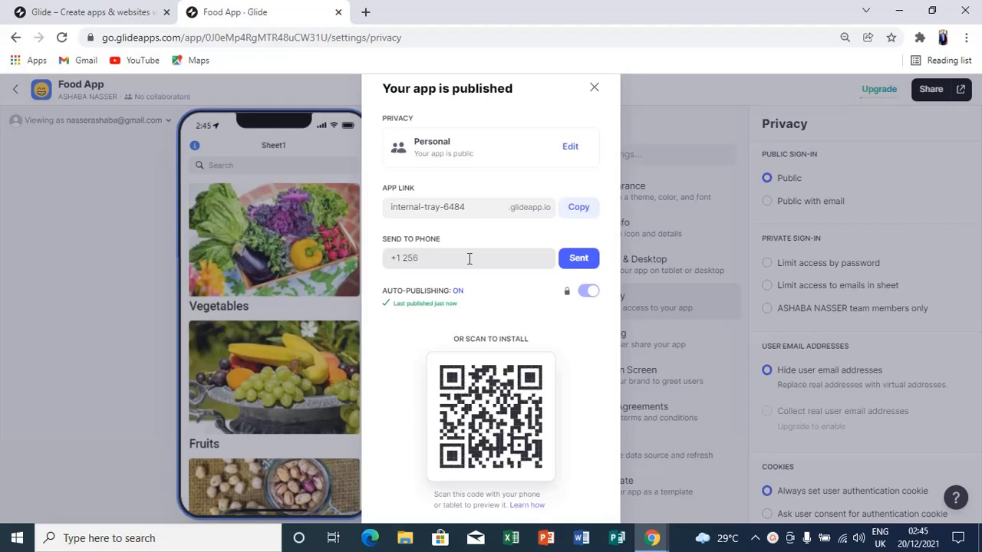
pyautogui.press('BackSpace')
pyautogui.press('BackSpace')
pyautogui.press('BackSpace')
pyautogui.press('BackSpace')
pyautogui.click(580, 260)
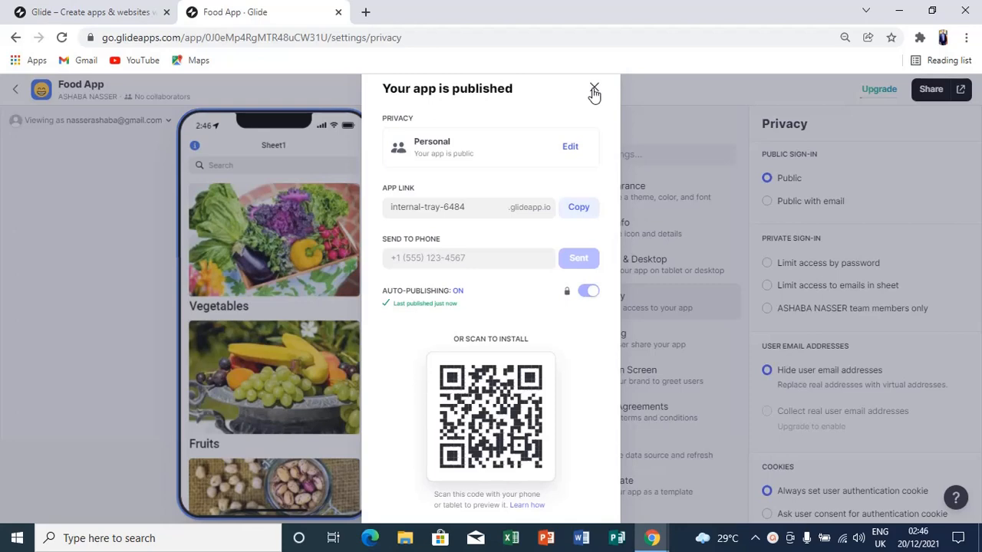
pyautogui.click(595, 90)
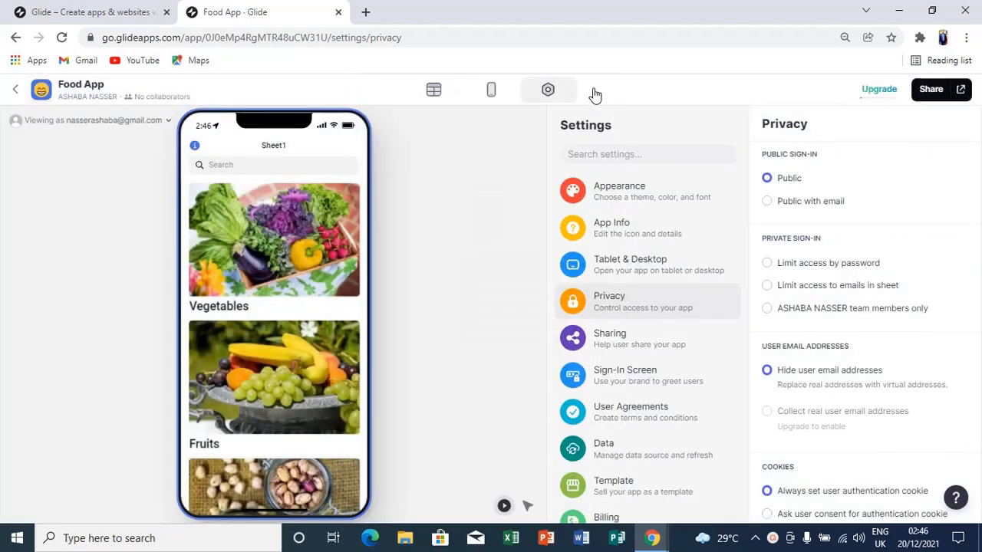